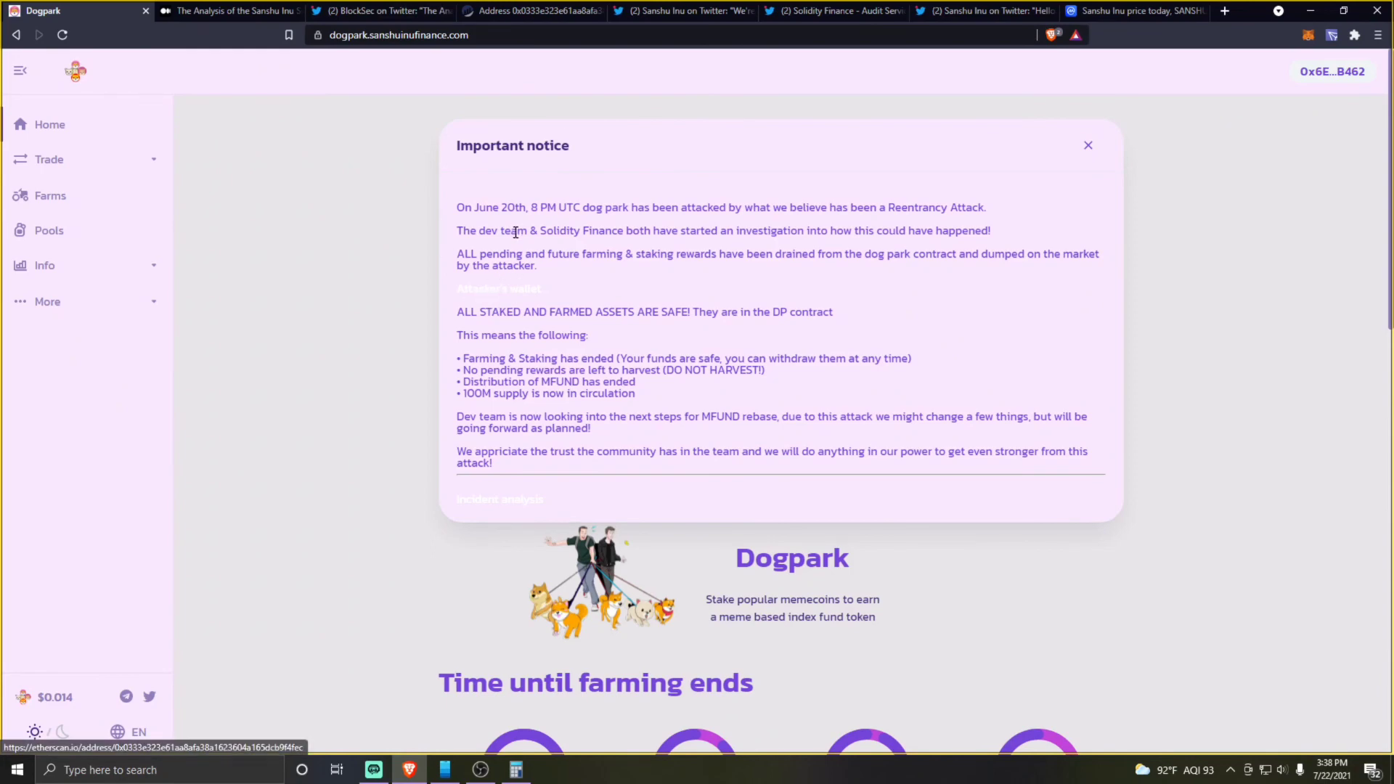
Read Sanshu Inu's Twitter thread on the Dogpark attack, then bring up BlockSec's Medium analysis.
{"action": "left_click", "coordinate": [968, 10]}
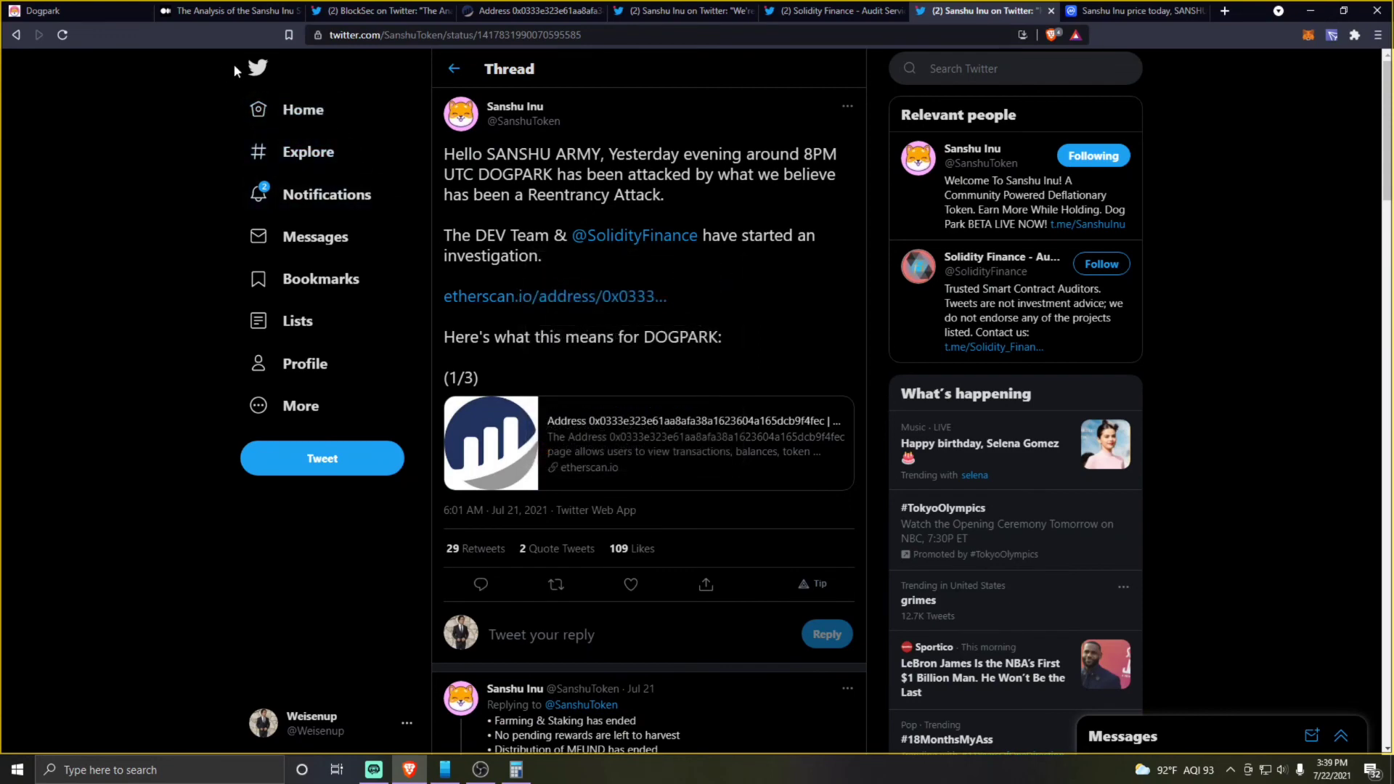
{"action": "left_click", "coordinate": [249, 9]}
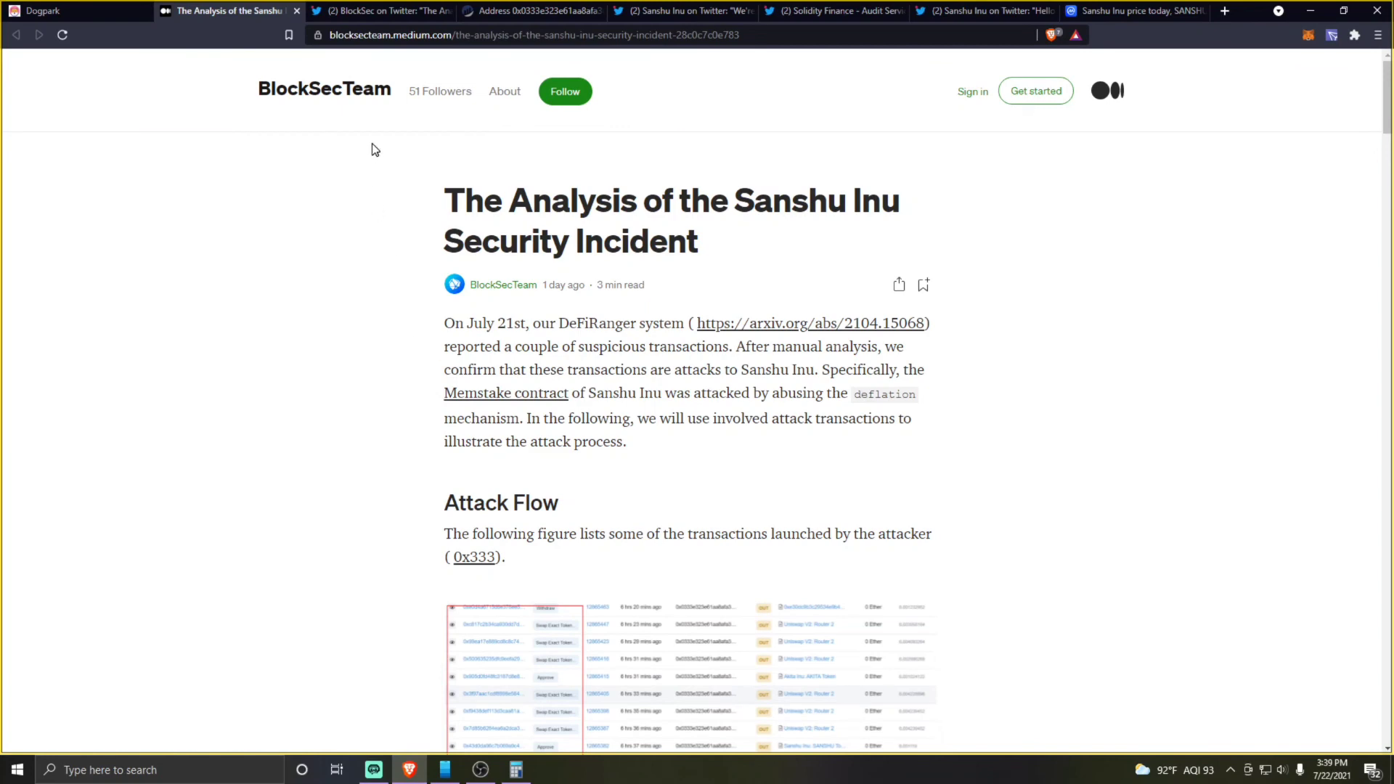
Revisit the Dogpark attack notice and BlockSec article, ending on BlockSec's tweet sharing the analysis.
{"action": "left_click", "coordinate": [44, 10]}
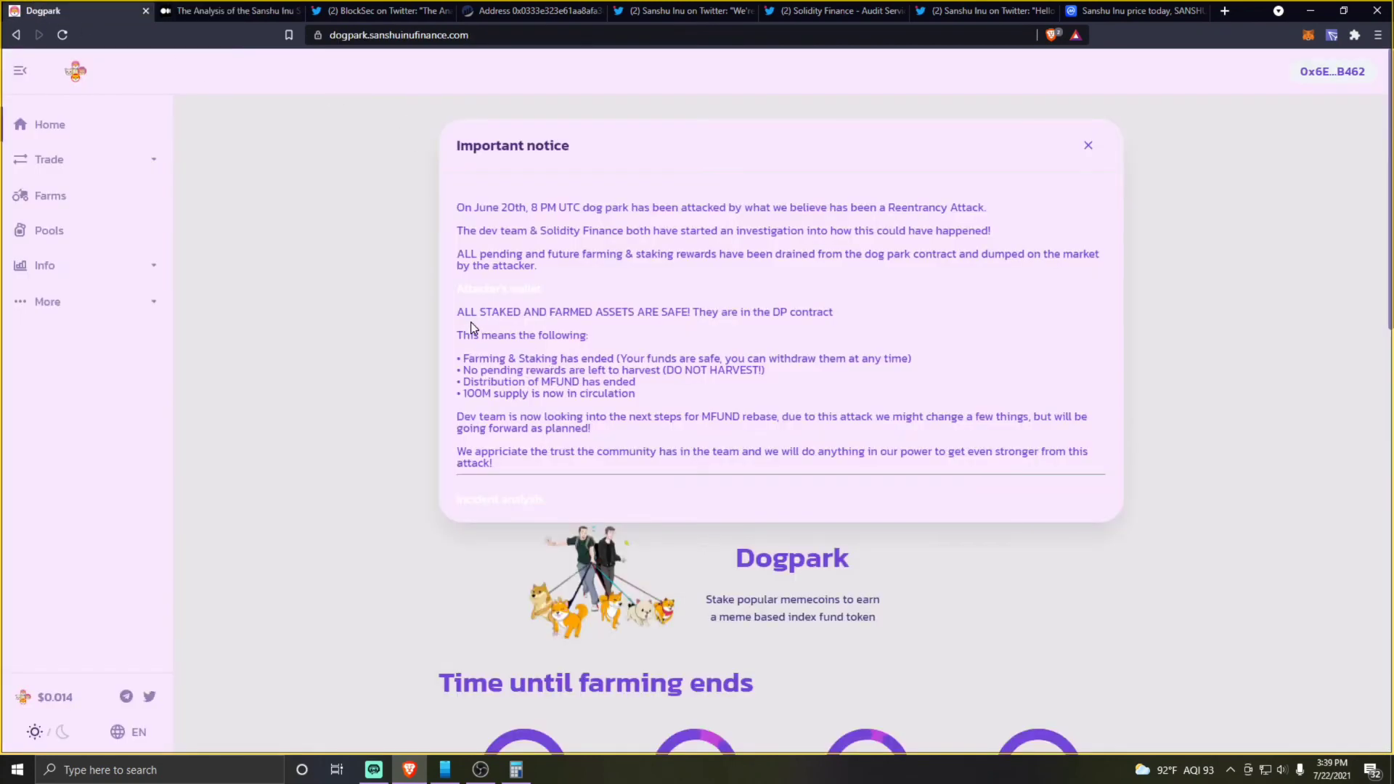
{"action": "left_click", "coordinate": [229, 10]}
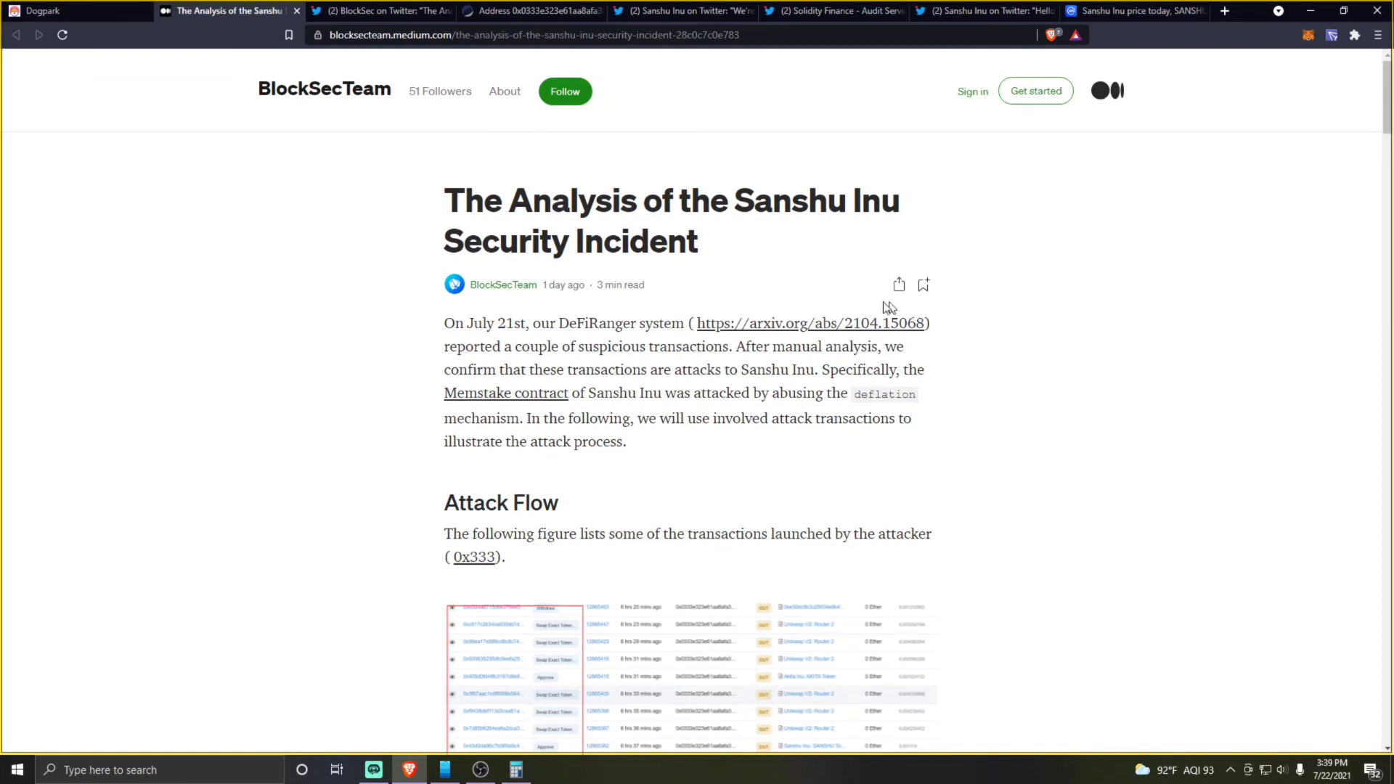
{"action": "left_click", "coordinate": [337, 10]}
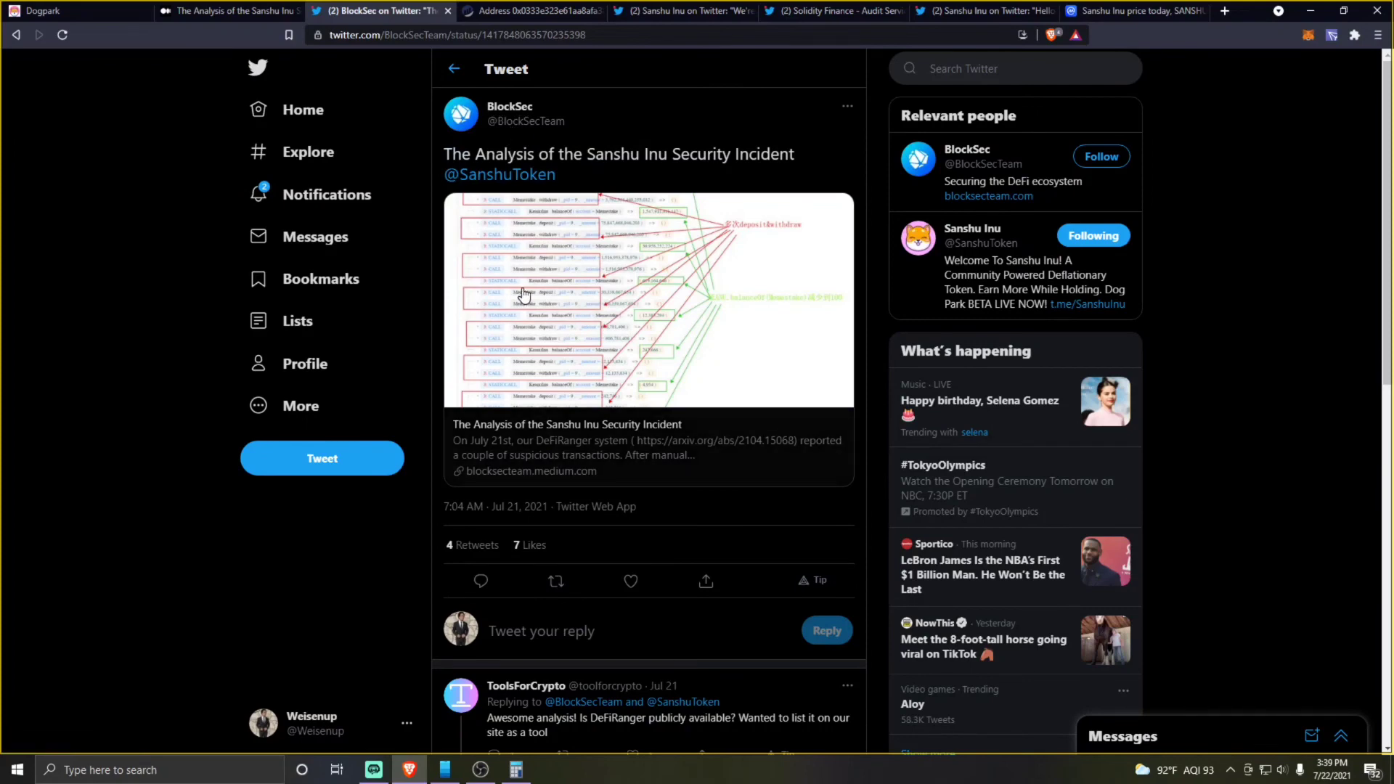
Open BlockSec's Twitter profile from its name on the analysis tweet.
{"action": "left_click", "coordinate": [493, 110]}
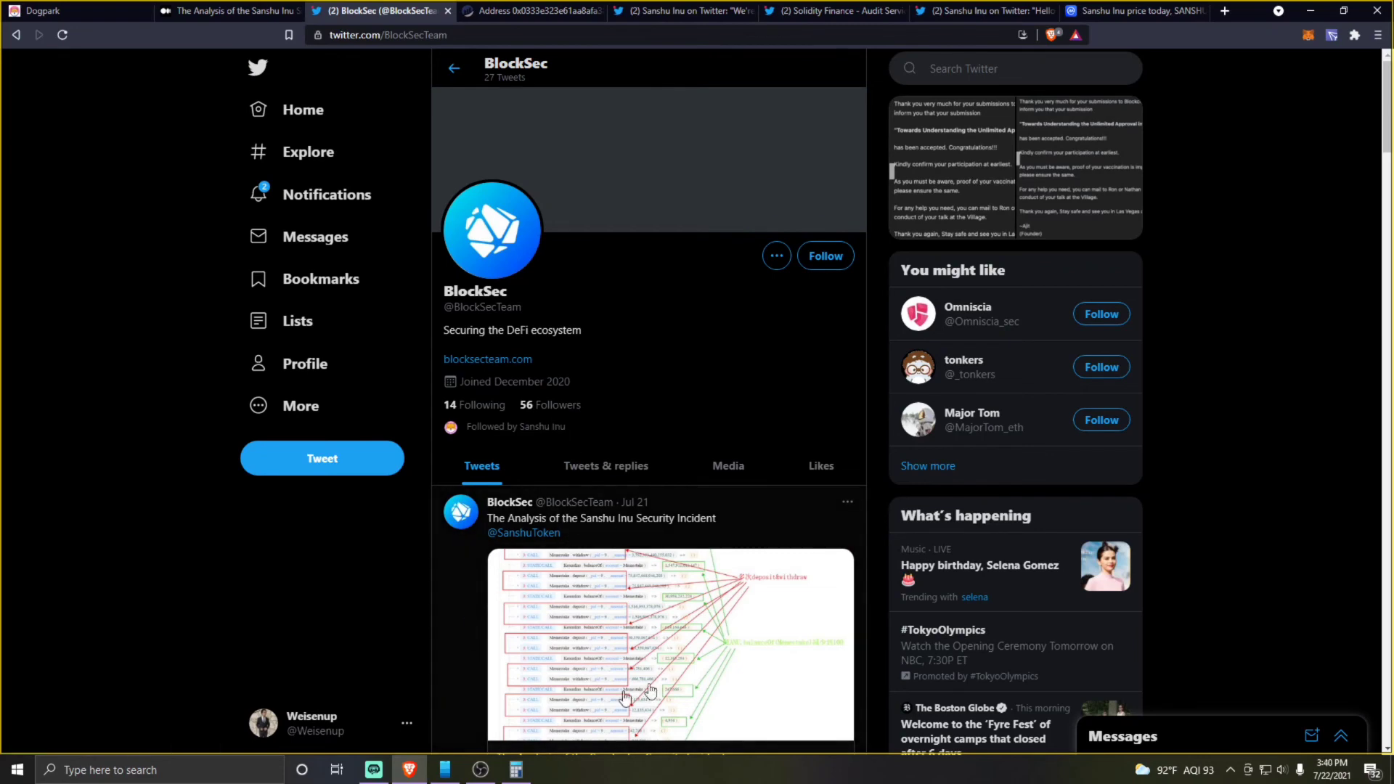
{"action": "scroll", "coordinate": [617, 550], "scroll_direction": "down", "scroll_amount": 1}
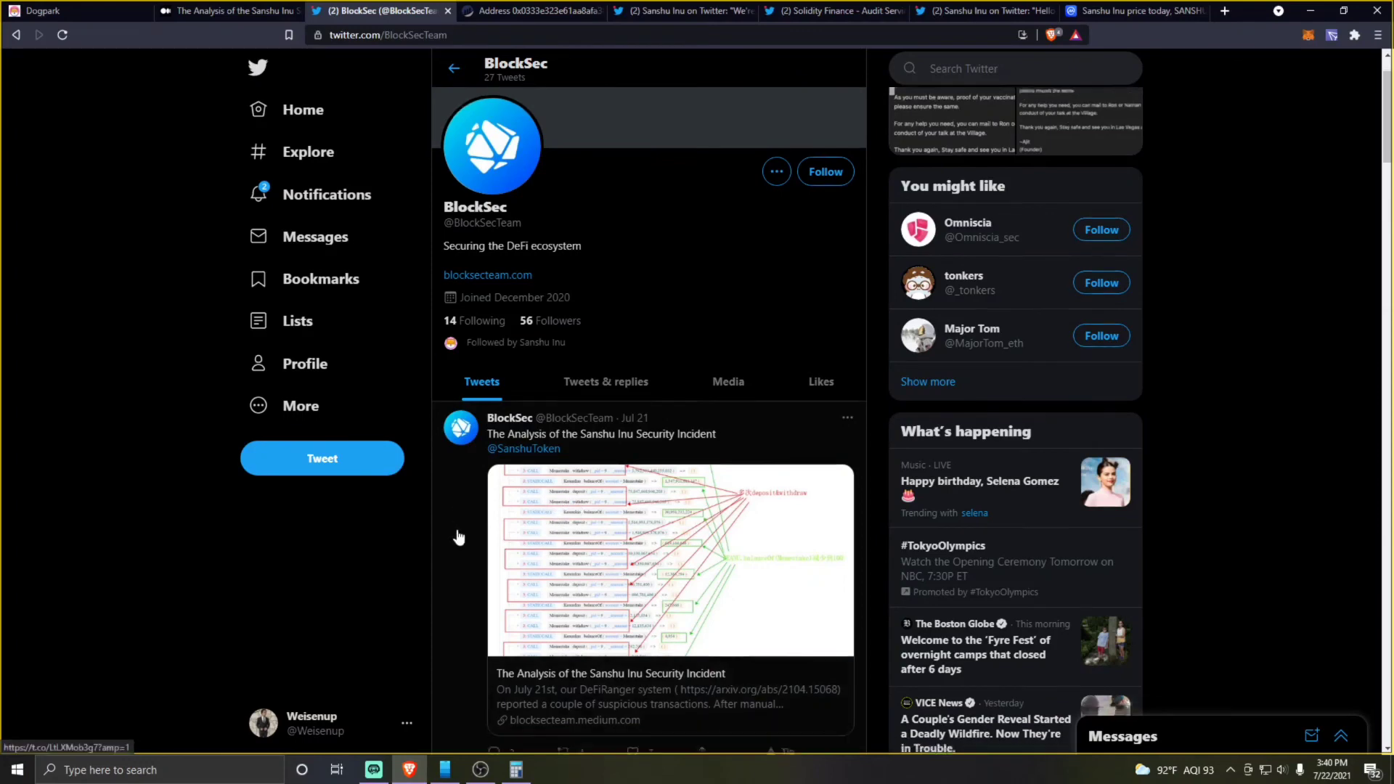
{"action": "scroll", "coordinate": [665, 421], "scroll_direction": "down", "scroll_amount": 2}
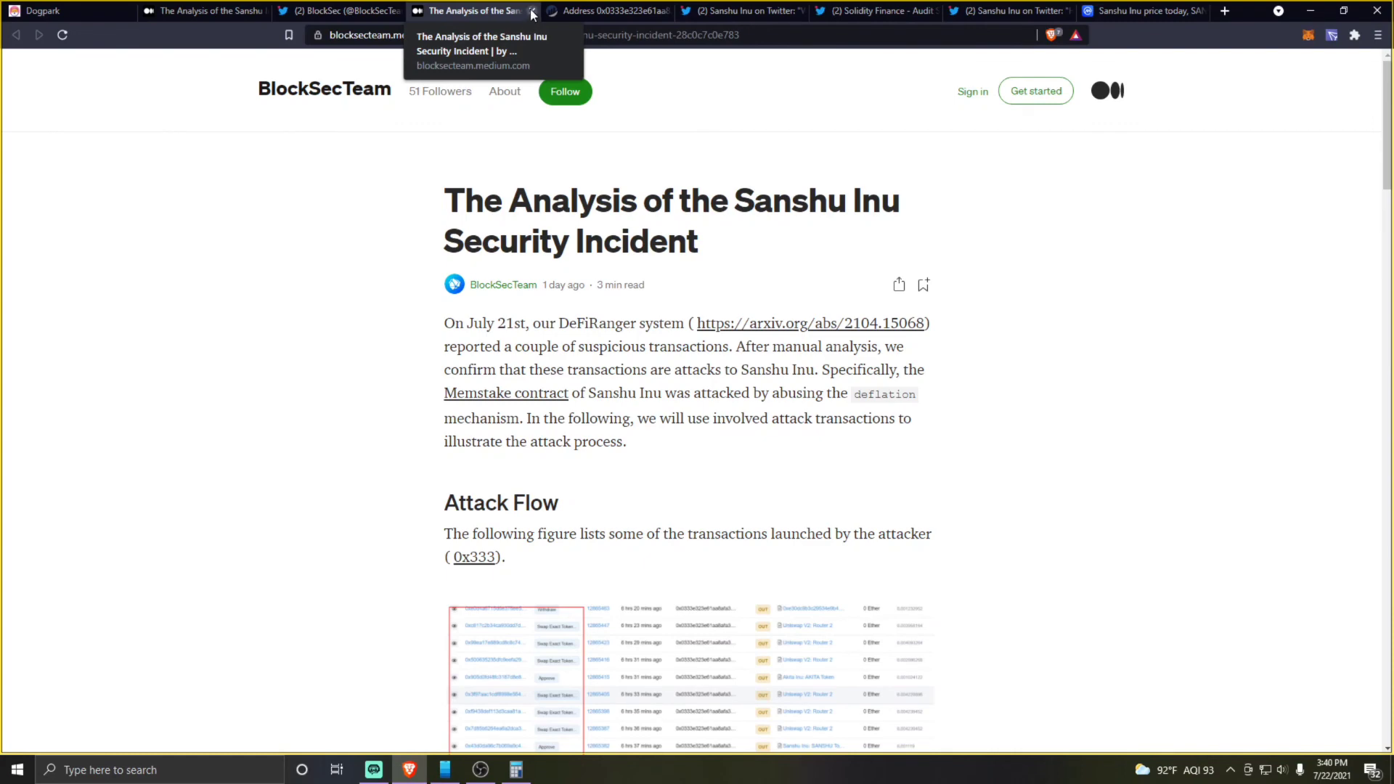
Close the duplicate Medium tab and return to the original BlockSec analysis article.
{"action": "left_click", "coordinate": [531, 11]}
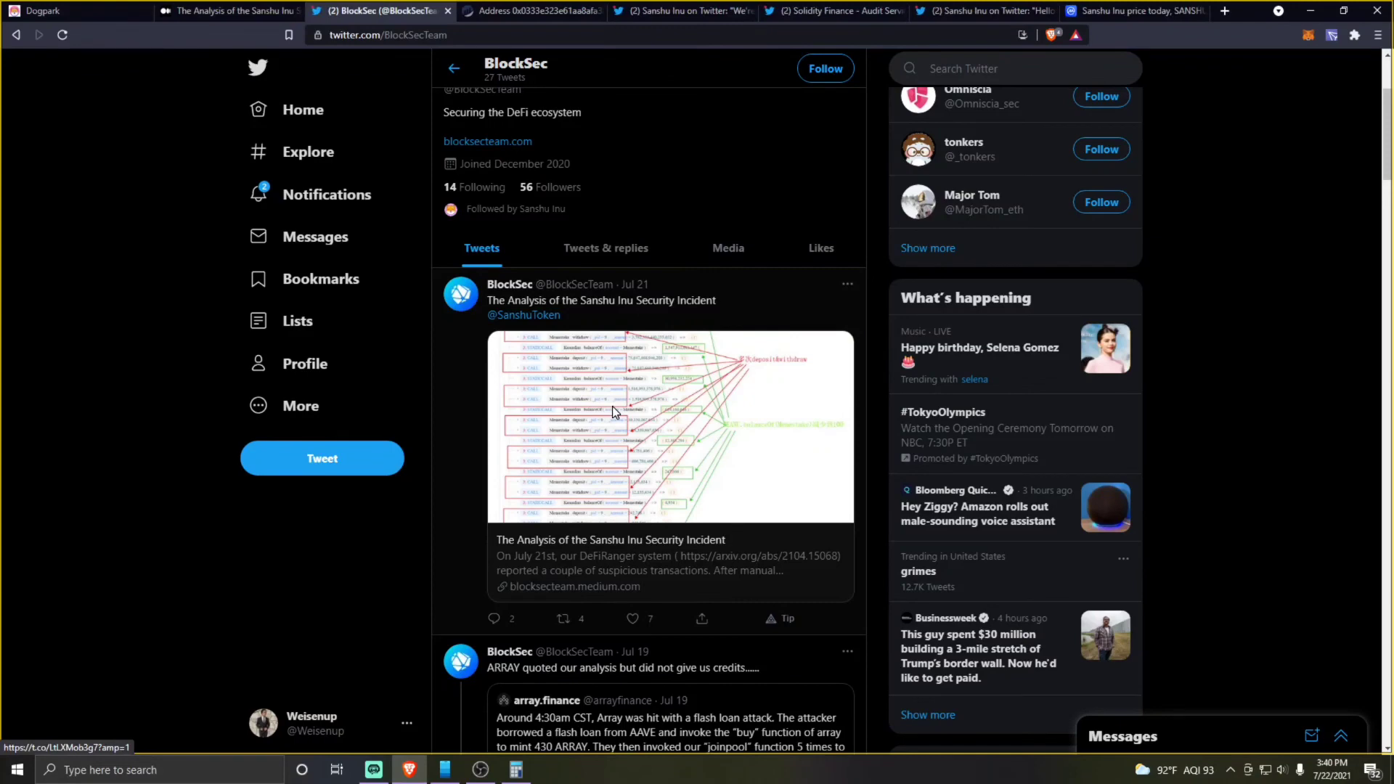
{"action": "left_click", "coordinate": [237, 9]}
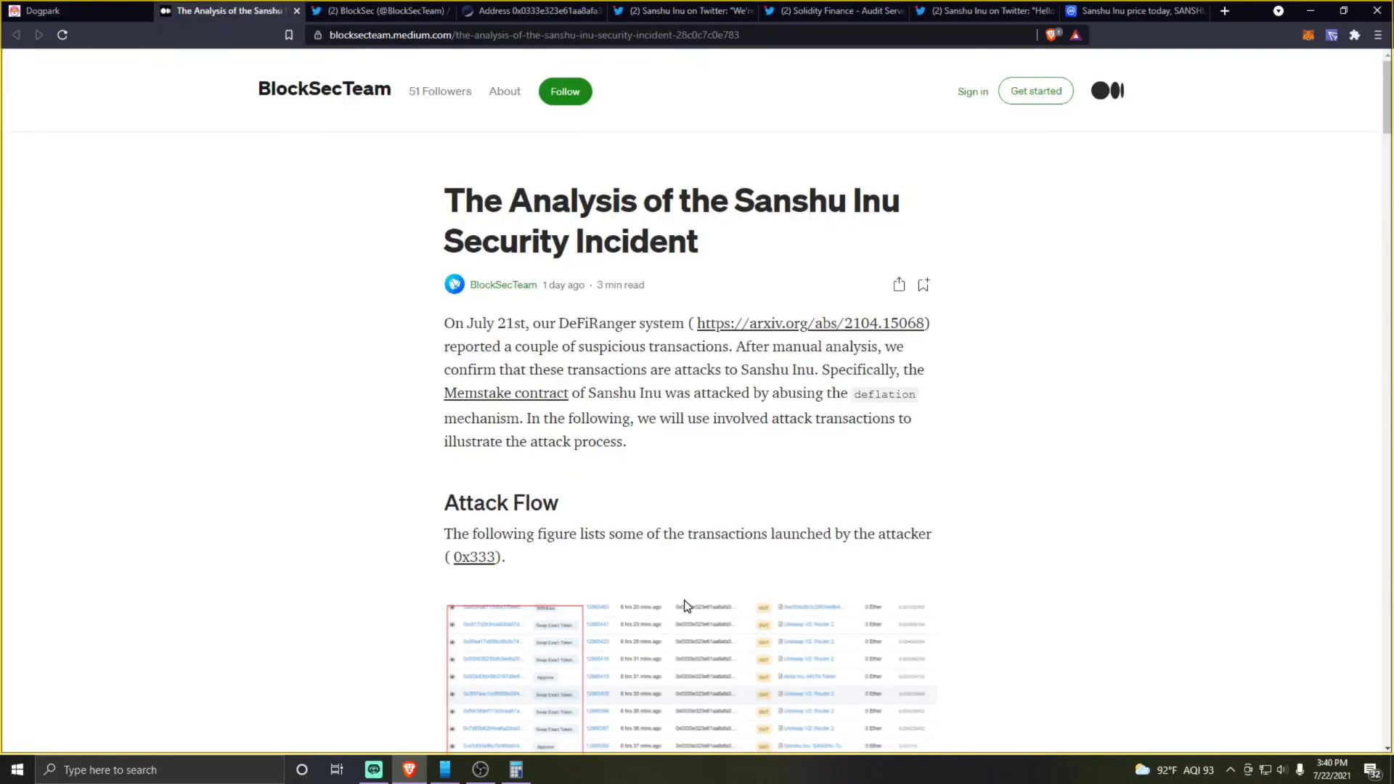
{"action": "scroll", "coordinate": [709, 591], "scroll_direction": "down", "scroll_amount": 4}
{"action": "scroll", "coordinate": [669, 509], "scroll_direction": "up", "scroll_amount": 3}
{"action": "scroll", "coordinate": [669, 509], "scroll_direction": "up", "scroll_amount": 1}
{"action": "scroll", "coordinate": [809, 415], "scroll_direction": "down", "scroll_amount": 3}
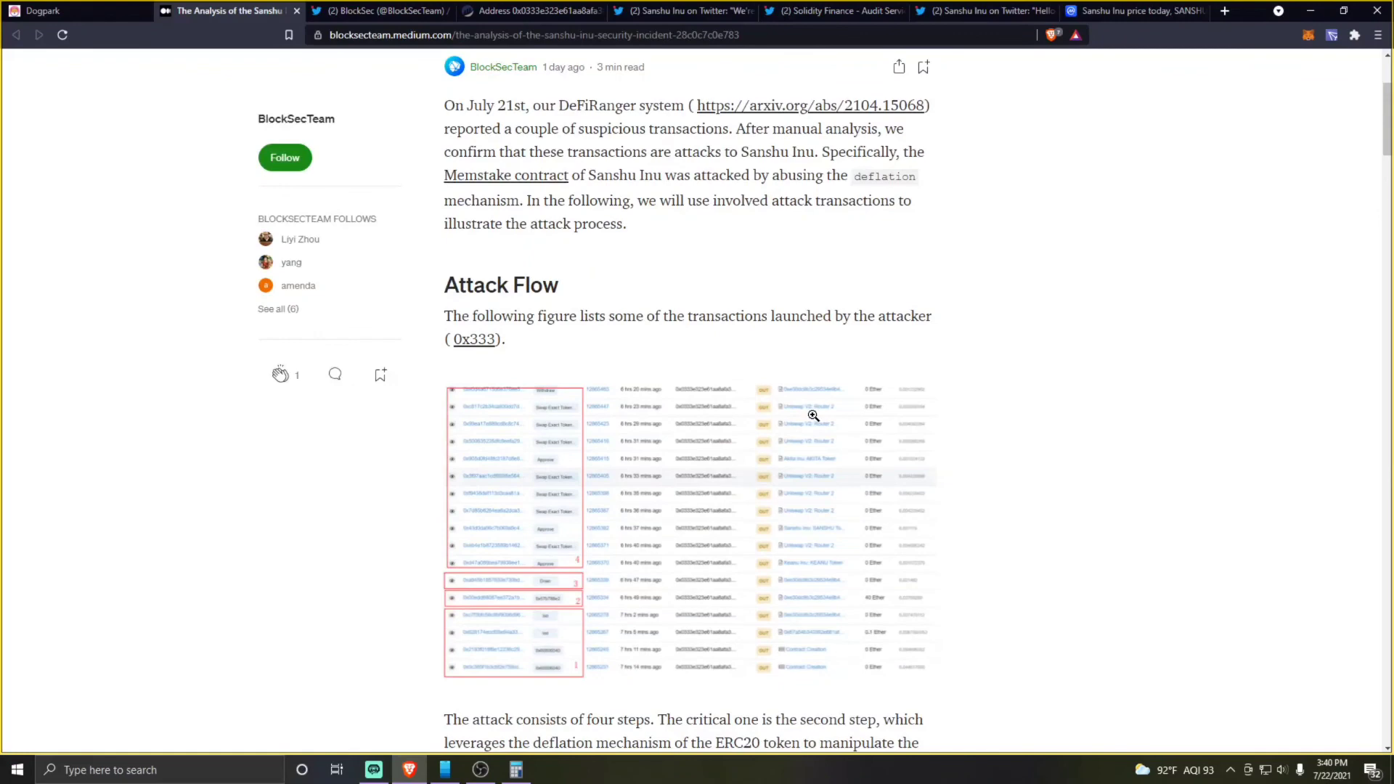
{"action": "scroll", "coordinate": [858, 409], "scroll_direction": "up", "scroll_amount": 3}
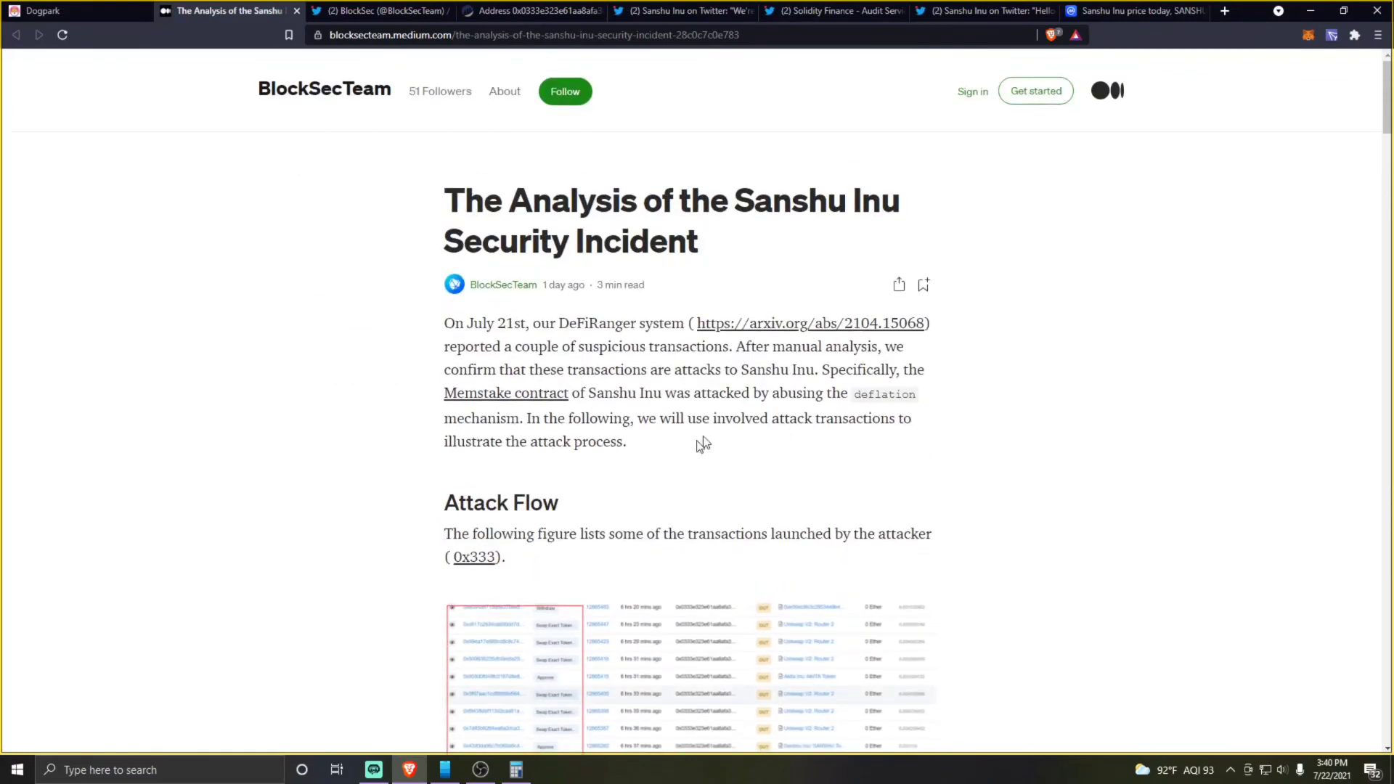
{"action": "scroll", "coordinate": [548, 657], "scroll_direction": "down", "scroll_amount": 1}
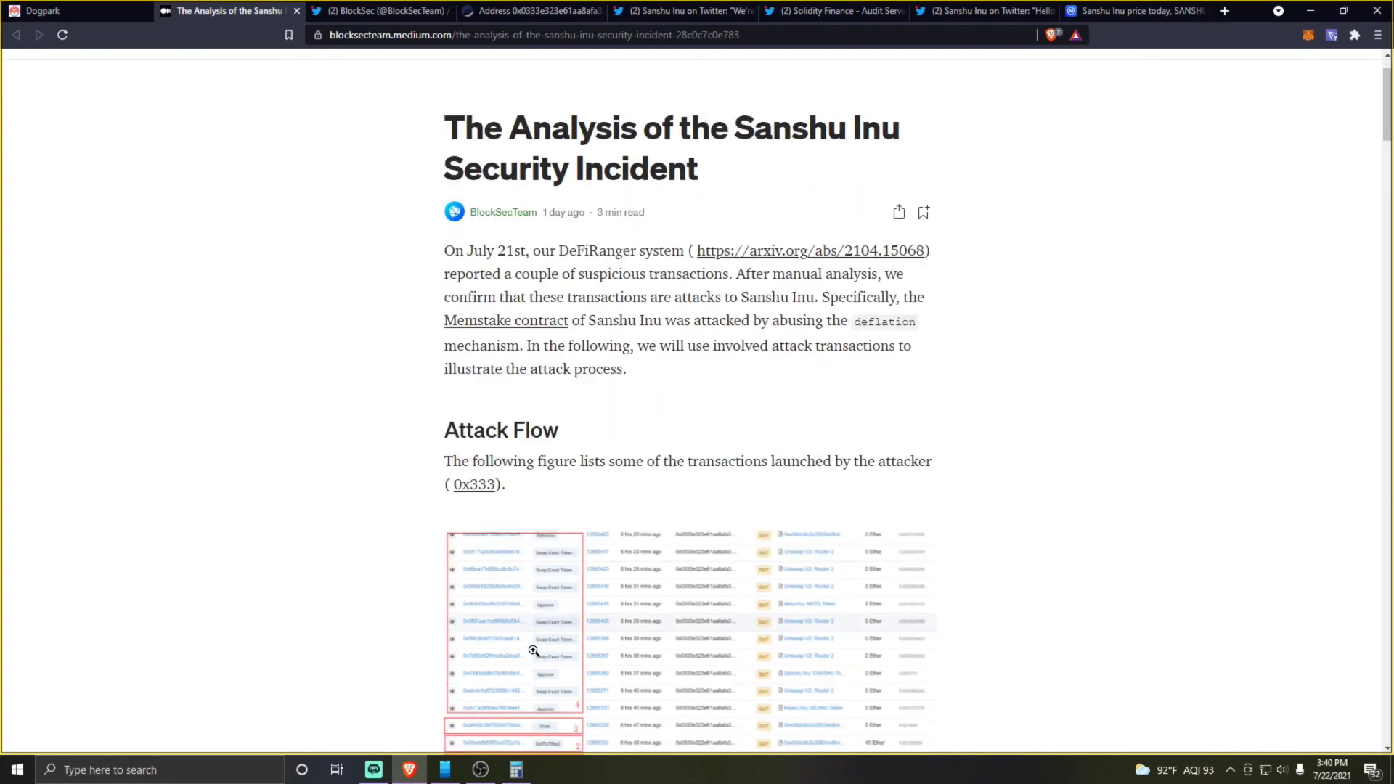
{"action": "scroll", "coordinate": [548, 658], "scroll_direction": "down", "scroll_amount": 2}
{"action": "scroll", "coordinate": [544, 660], "scroll_direction": "down", "scroll_amount": 3}
{"action": "scroll", "coordinate": [545, 660], "scroll_direction": "down", "scroll_amount": 2}
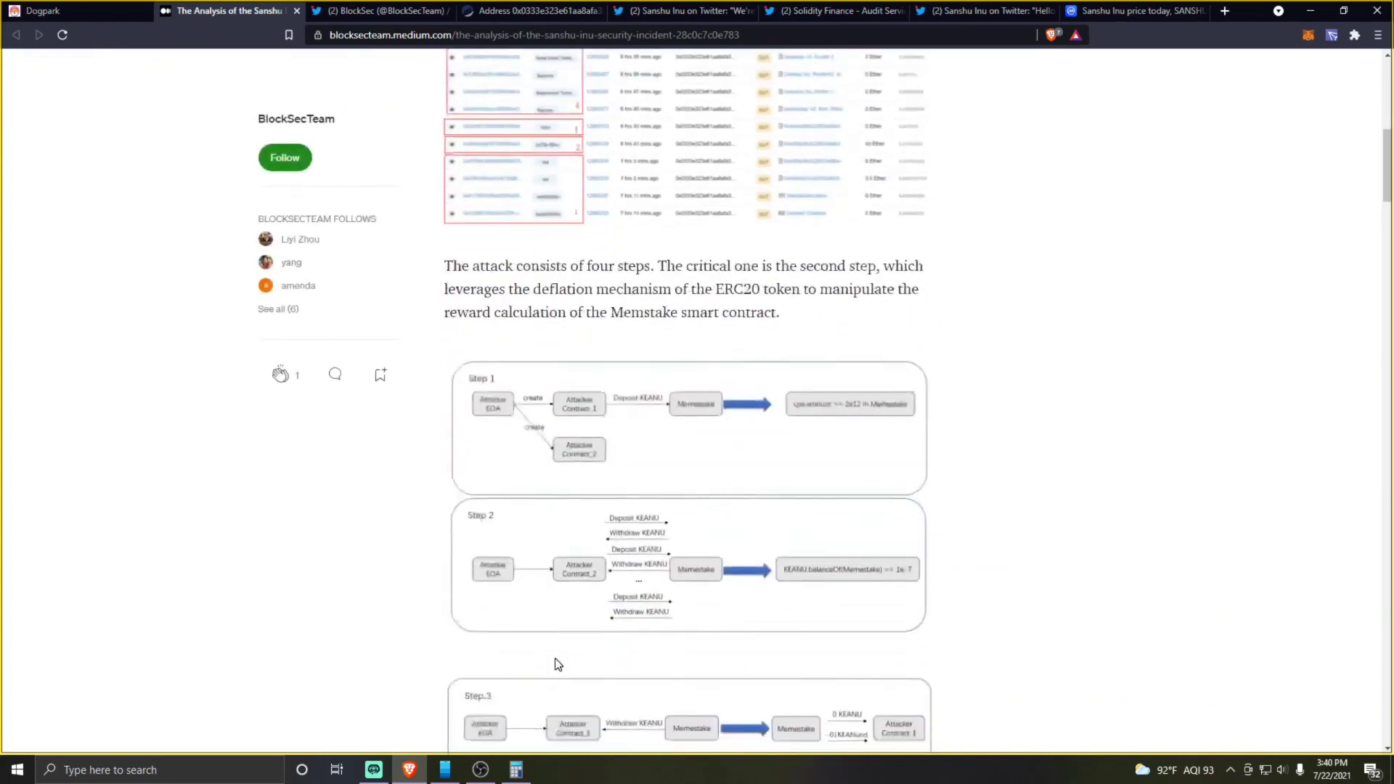
{"action": "scroll", "coordinate": [555, 660], "scroll_direction": "down", "scroll_amount": 2}
{"action": "scroll", "coordinate": [561, 653], "scroll_direction": "down", "scroll_amount": 2}
{"action": "scroll", "coordinate": [570, 656], "scroll_direction": "down", "scroll_amount": 1}
{"action": "scroll", "coordinate": [572, 659], "scroll_direction": "down", "scroll_amount": 1}
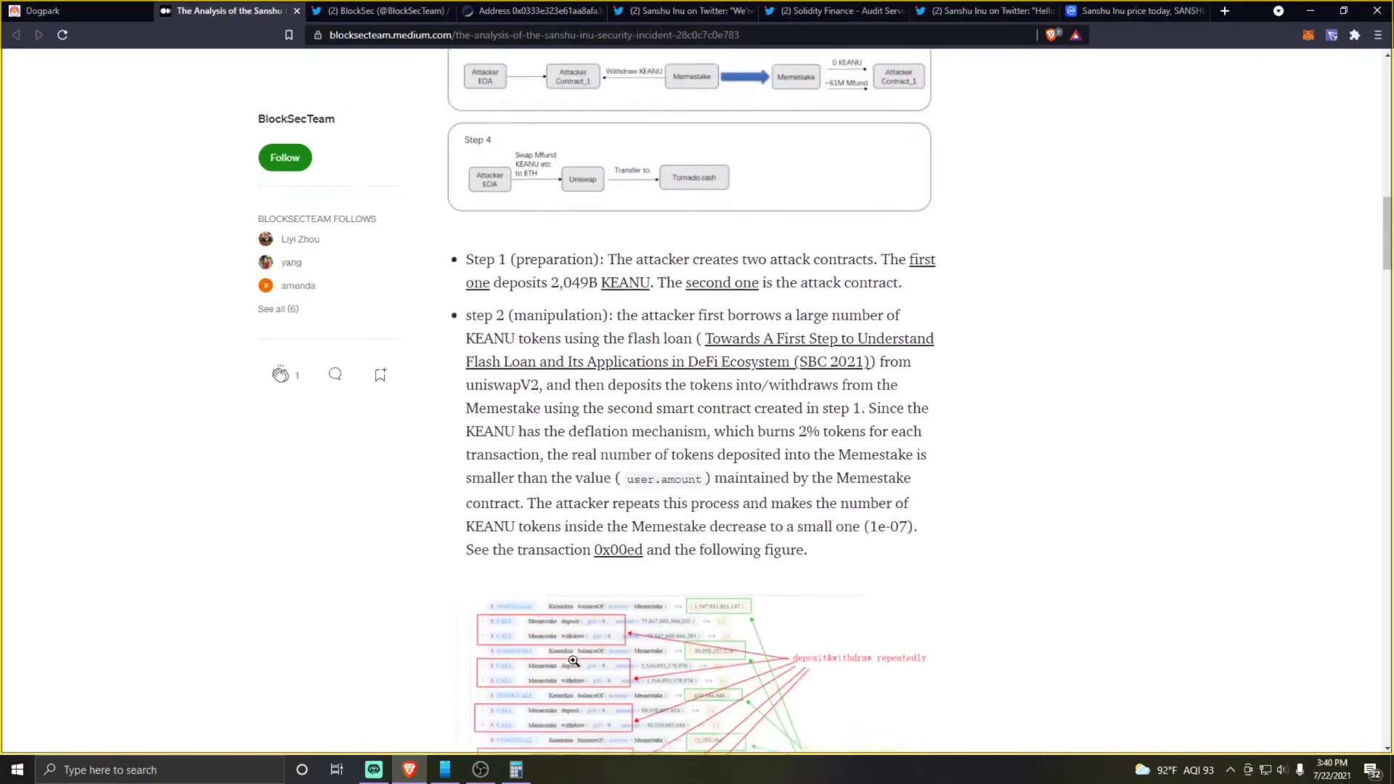
{"action": "scroll", "coordinate": [573, 660], "scroll_direction": "down", "scroll_amount": 1}
{"action": "scroll", "coordinate": [577, 660], "scroll_direction": "down", "scroll_amount": 2}
{"action": "scroll", "coordinate": [593, 661], "scroll_direction": "down", "scroll_amount": 5}
{"action": "scroll", "coordinate": [598, 661], "scroll_direction": "down", "scroll_amount": 5}
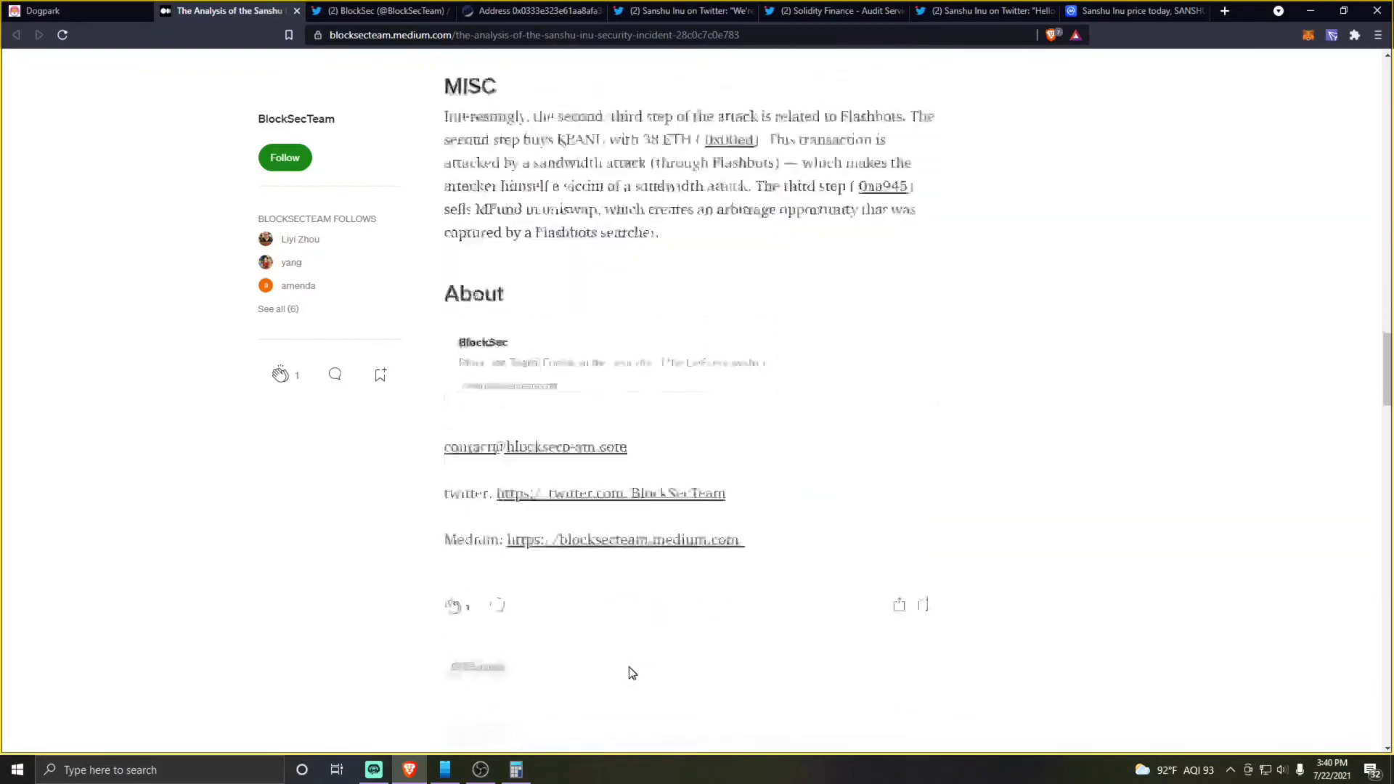
{"action": "scroll", "coordinate": [628, 667], "scroll_direction": "up", "scroll_amount": 3}
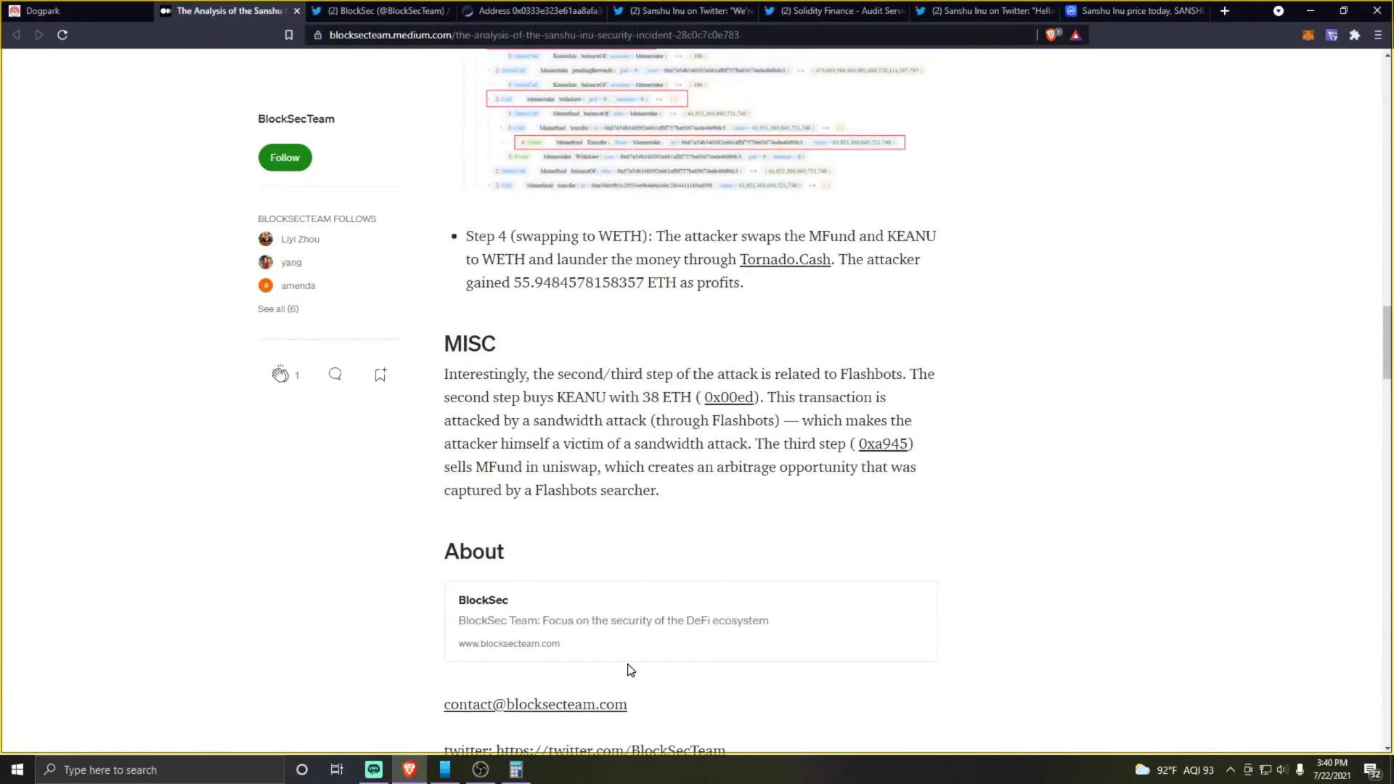
{"action": "scroll", "coordinate": [629, 667], "scroll_direction": "up", "scroll_amount": 2}
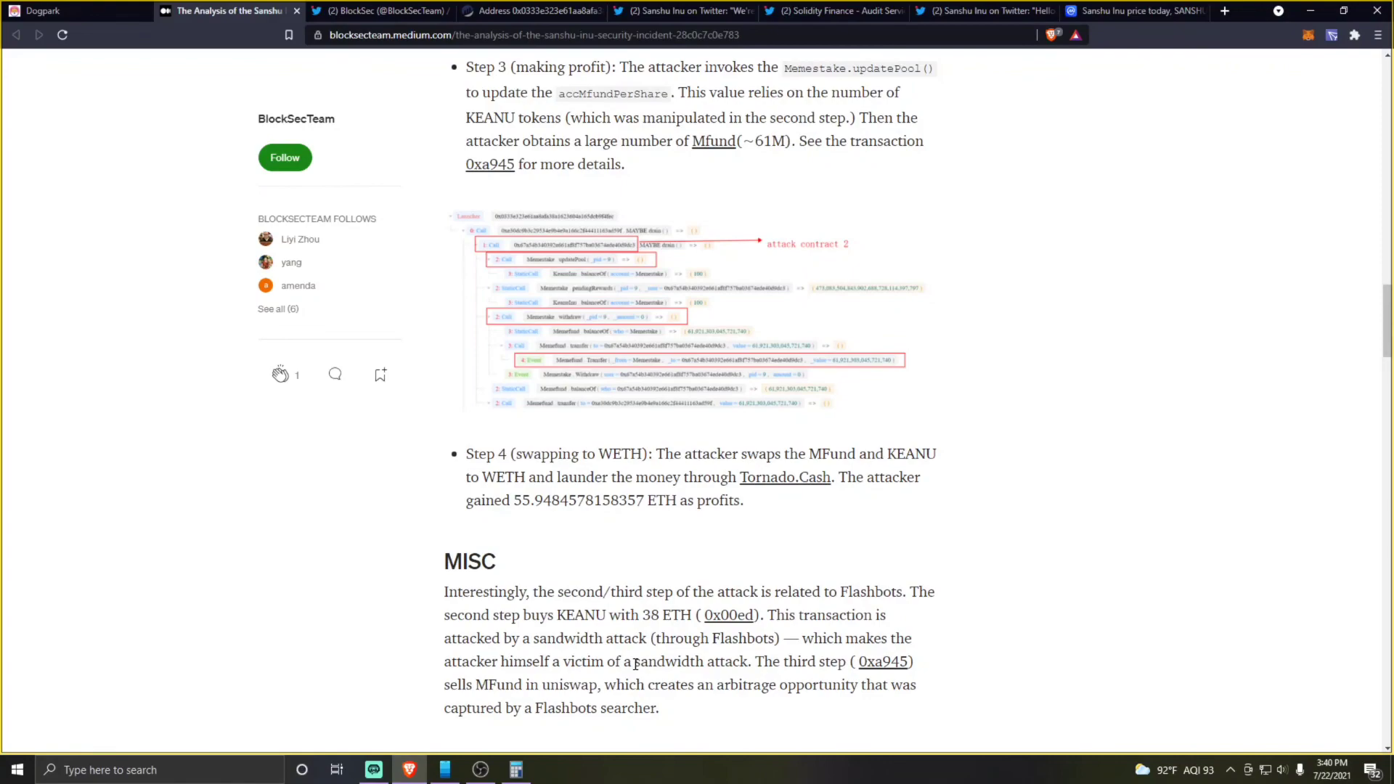
{"action": "scroll", "coordinate": [634, 662], "scroll_direction": "up", "scroll_amount": 1}
{"action": "scroll", "coordinate": [632, 661], "scroll_direction": "up", "scroll_amount": 3}
{"action": "scroll", "coordinate": [632, 660], "scroll_direction": "up", "scroll_amount": 4}
{"action": "scroll", "coordinate": [631, 659], "scroll_direction": "up", "scroll_amount": 3}
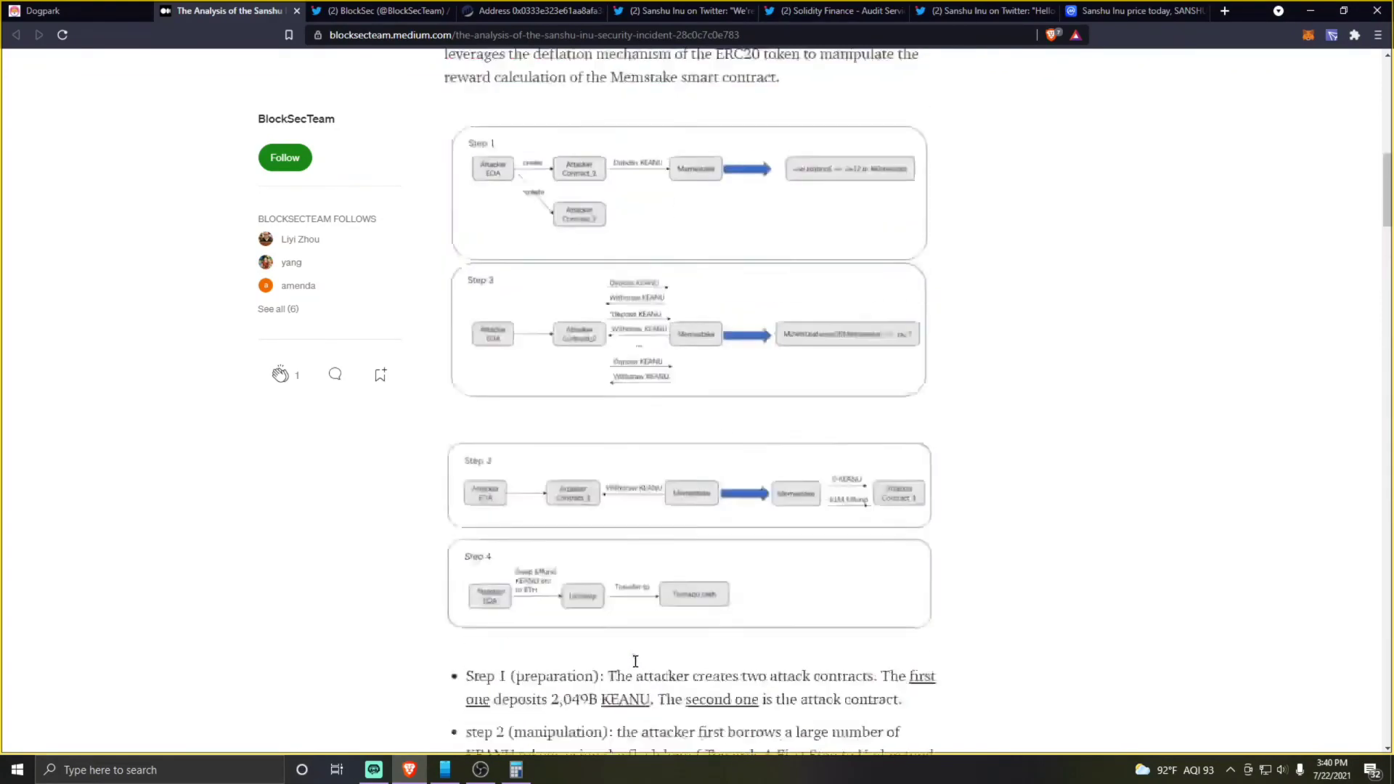
{"action": "scroll", "coordinate": [631, 657], "scroll_direction": "up", "scroll_amount": 2}
{"action": "scroll", "coordinate": [631, 654], "scroll_direction": "up", "scroll_amount": 3}
{"action": "scroll", "coordinate": [627, 649], "scroll_direction": "up", "scroll_amount": 3}
{"action": "scroll", "coordinate": [628, 649], "scroll_direction": "up", "scroll_amount": 1}
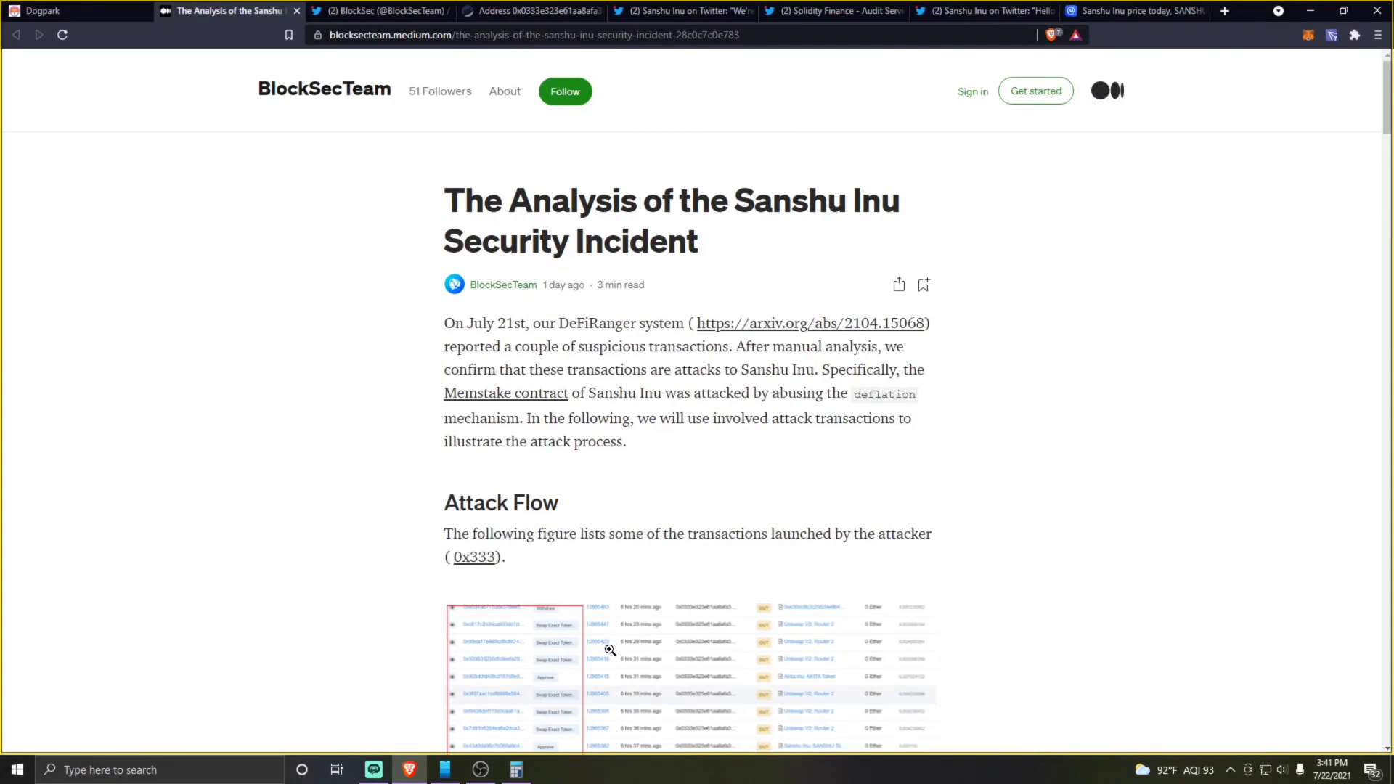
{"action": "scroll", "coordinate": [659, 594], "scroll_direction": "down", "scroll_amount": 2}
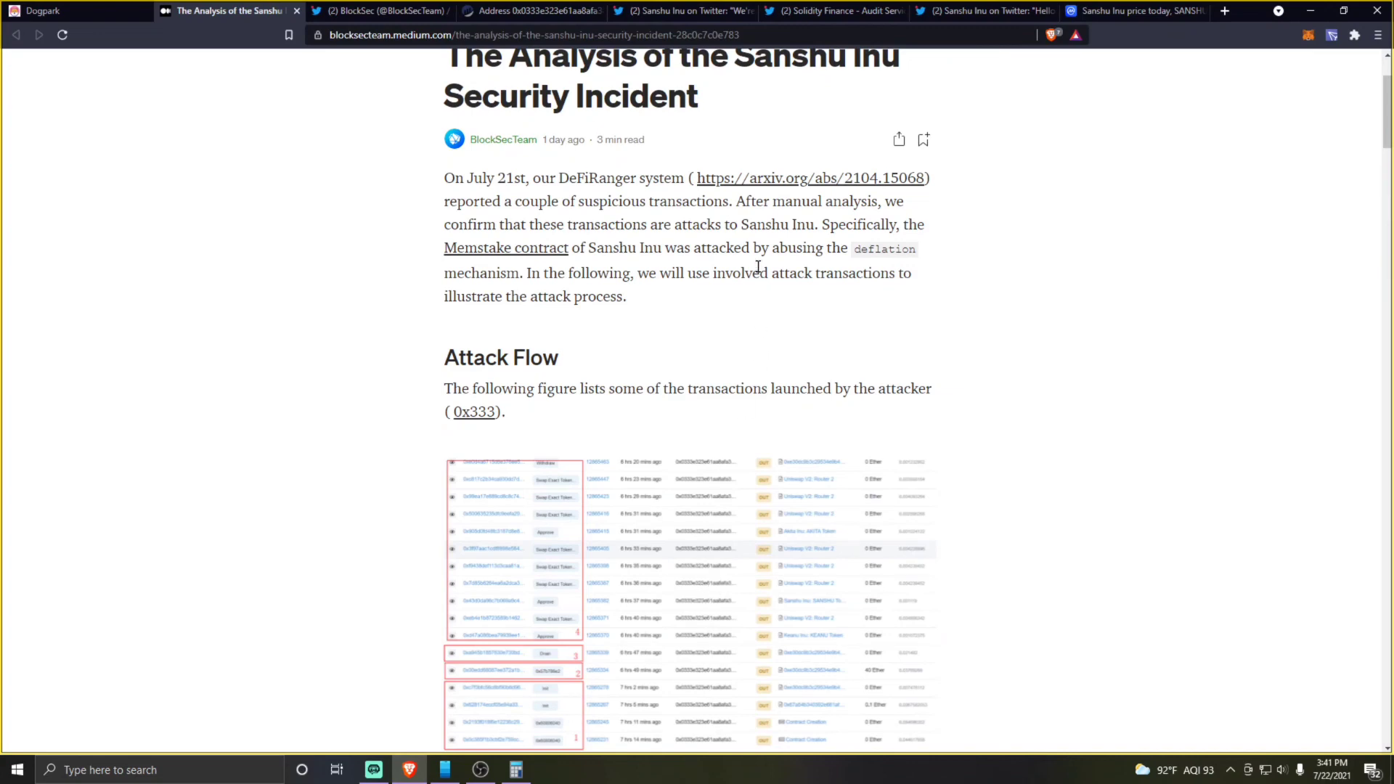
Return to the Dogpark site with its attack notice and 'Time until farming ends' countdown.
{"action": "left_click", "coordinate": [66, 10]}
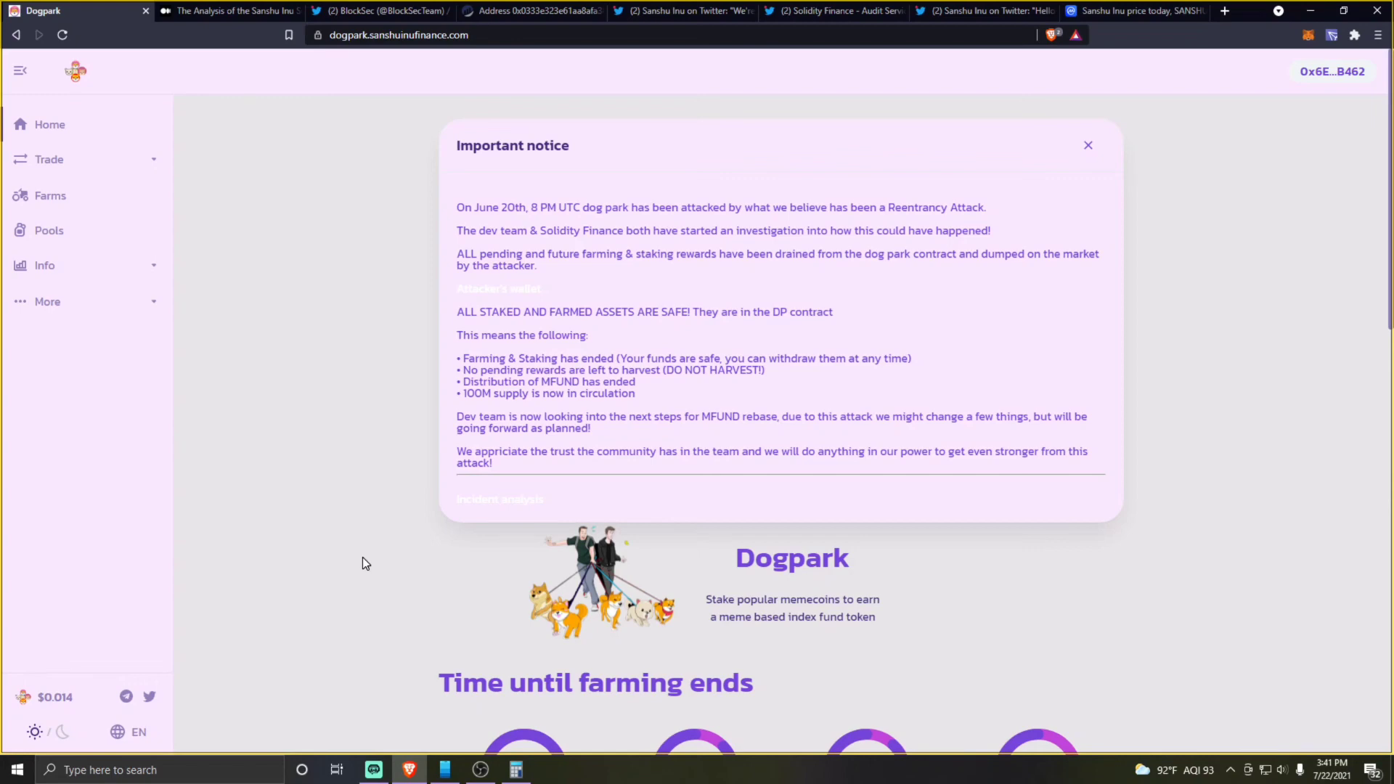
{"action": "scroll", "coordinate": [500, 664], "scroll_direction": "down", "scroll_amount": 2}
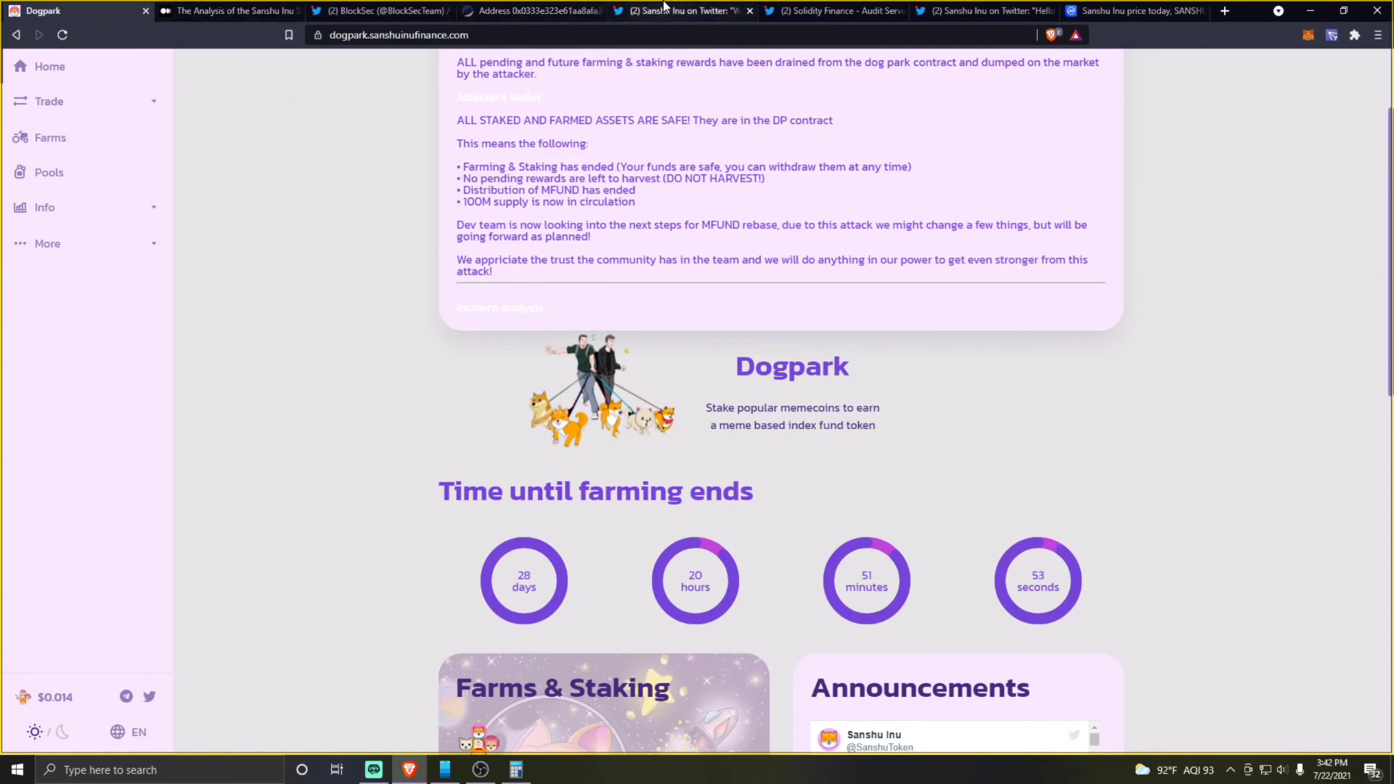
Cycle through the Etherscan, Sanshu Inu thread and Twitter tabs, landing on BlockSec's profile.
{"action": "left_click", "coordinate": [686, 10]}
{"action": "left_click", "coordinate": [550, 10]}
{"action": "left_click", "coordinate": [686, 10]}
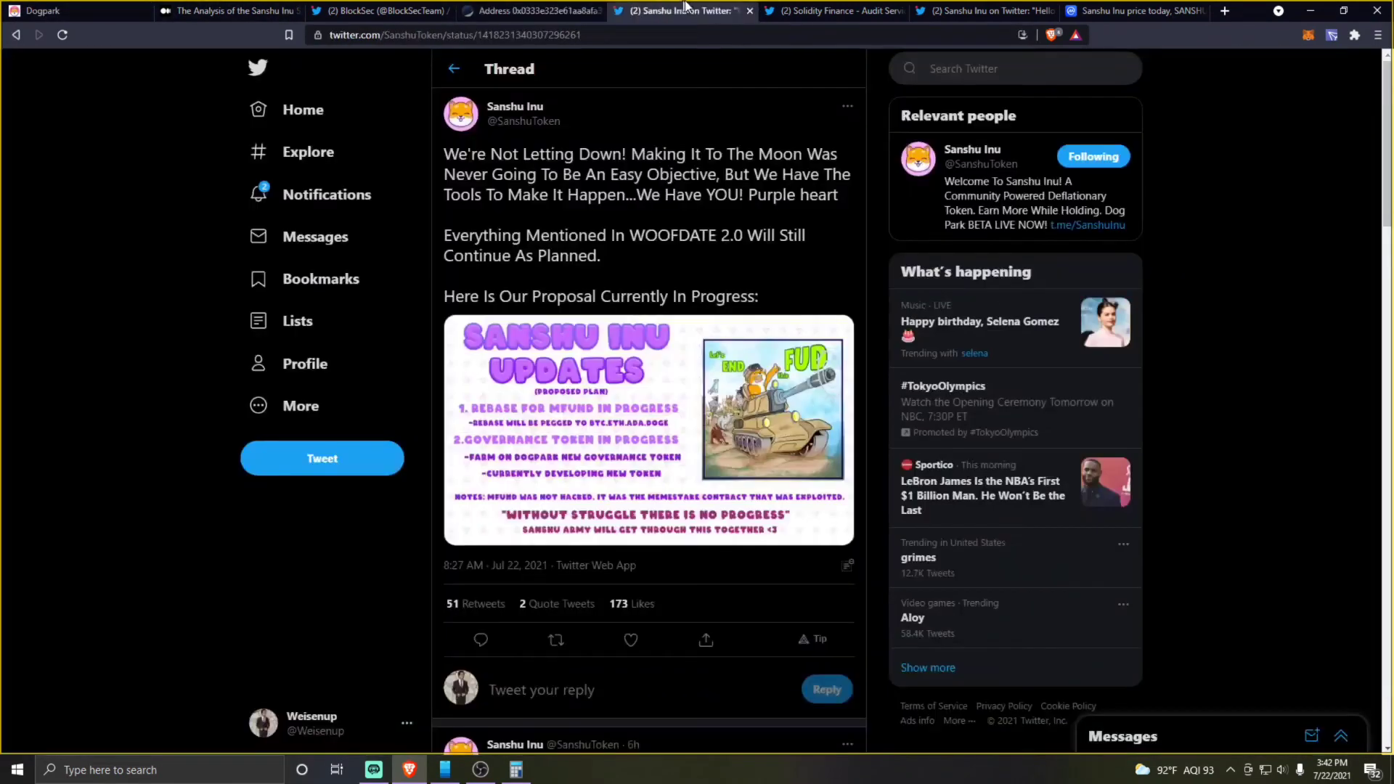
{"action": "left_click", "coordinate": [838, 10]}
{"action": "left_click", "coordinate": [980, 10]}
{"action": "left_click", "coordinate": [1133, 9]}
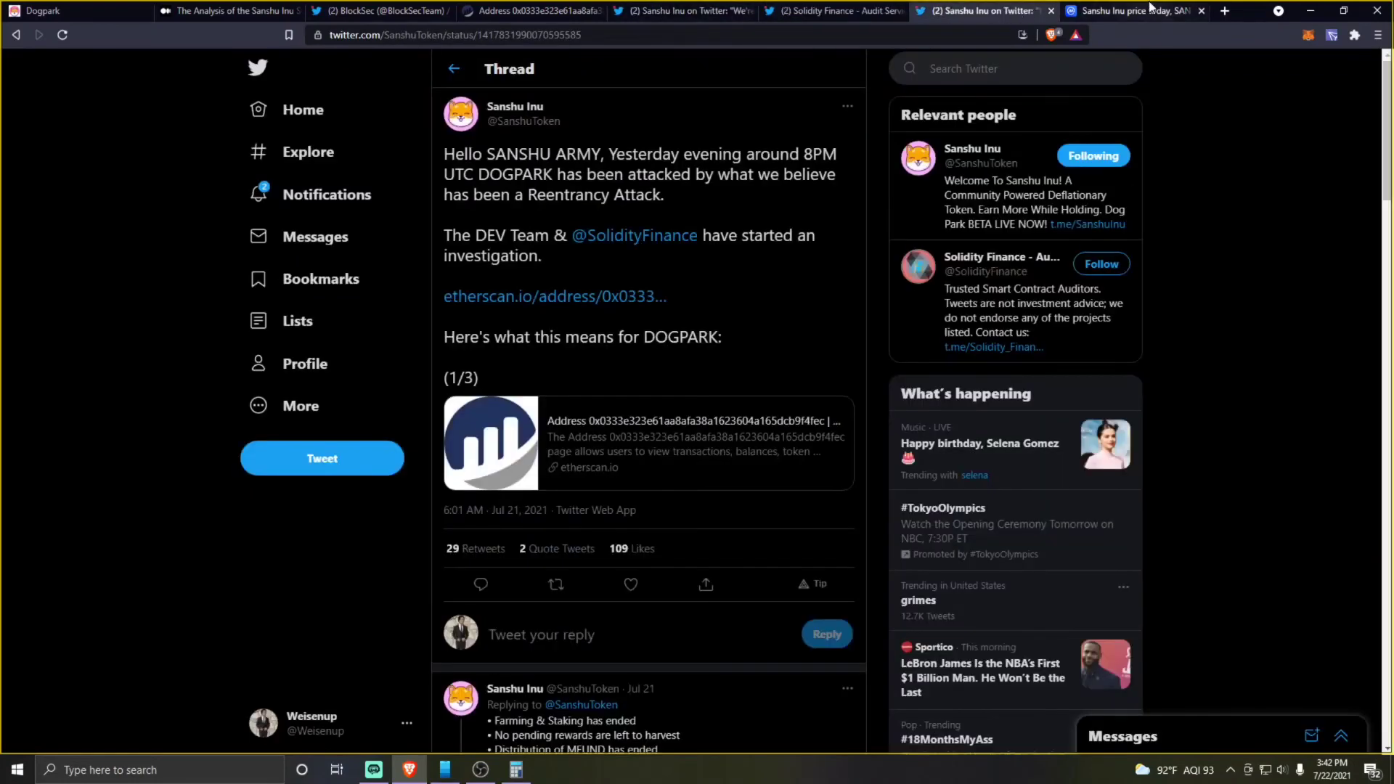
{"action": "left_click", "coordinate": [540, 10]}
{"action": "left_click", "coordinate": [398, 10]}
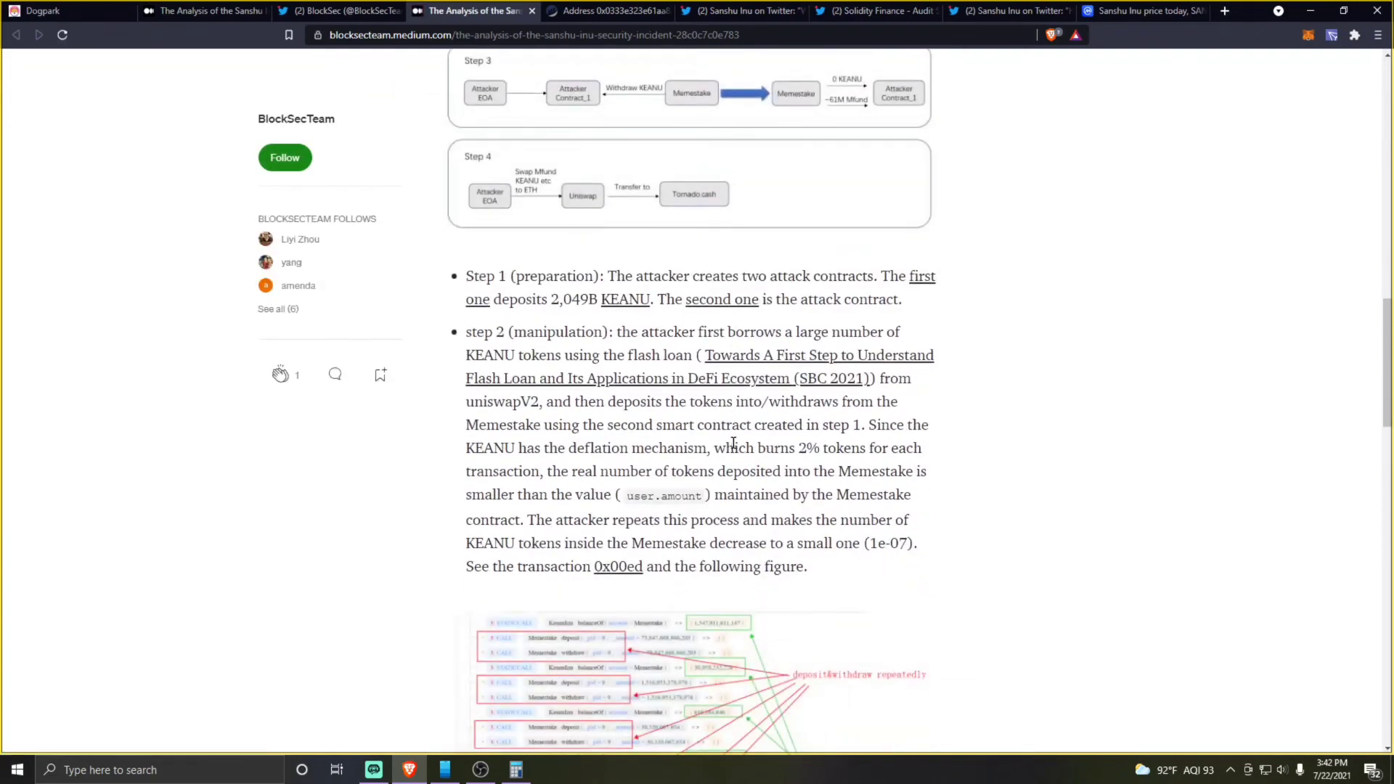
{"action": "scroll", "coordinate": [733, 444], "scroll_direction": "down", "scroll_amount": 3}
{"action": "scroll", "coordinate": [733, 443], "scroll_direction": "down", "scroll_amount": 3}
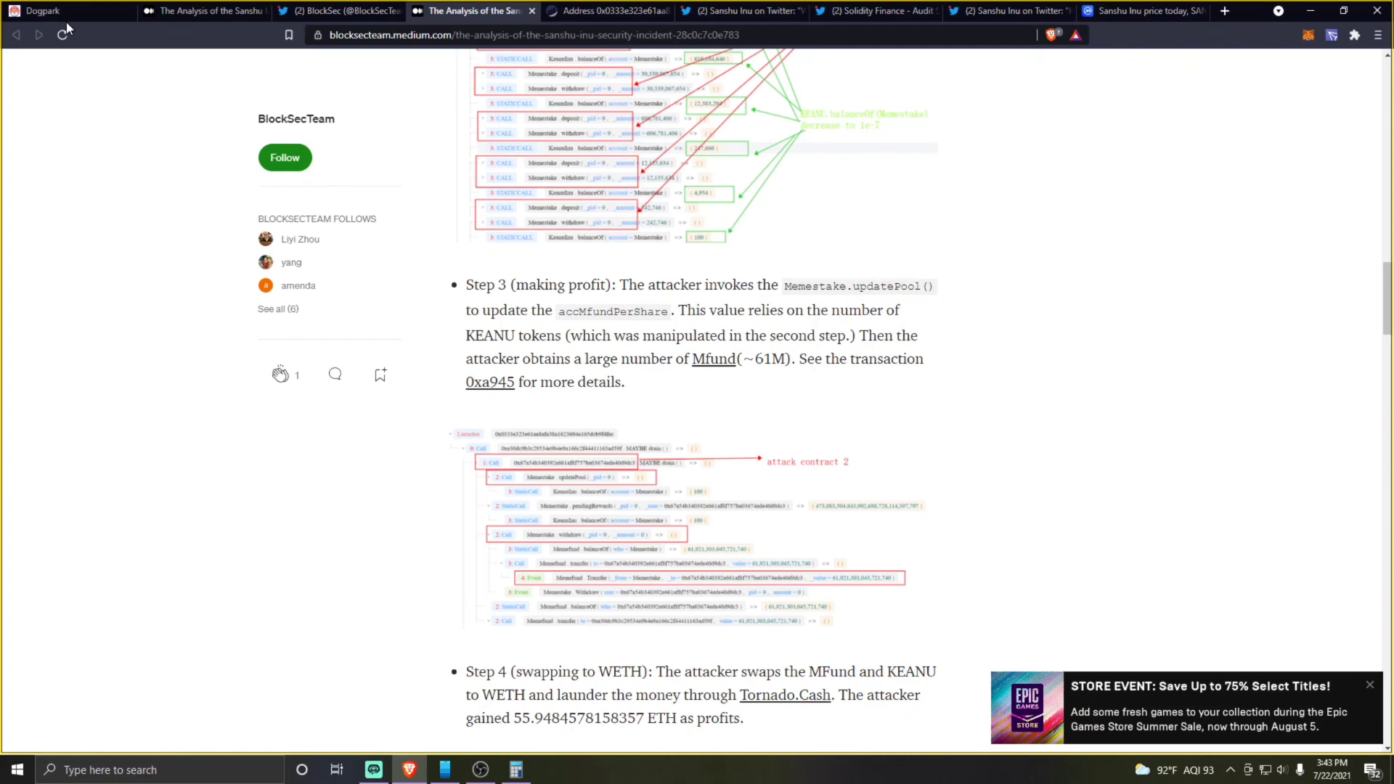
After BlockSec's Steps 1–4, go back to Dogpark's attack notice and farming countdown.
{"action": "left_click", "coordinate": [41, 11]}
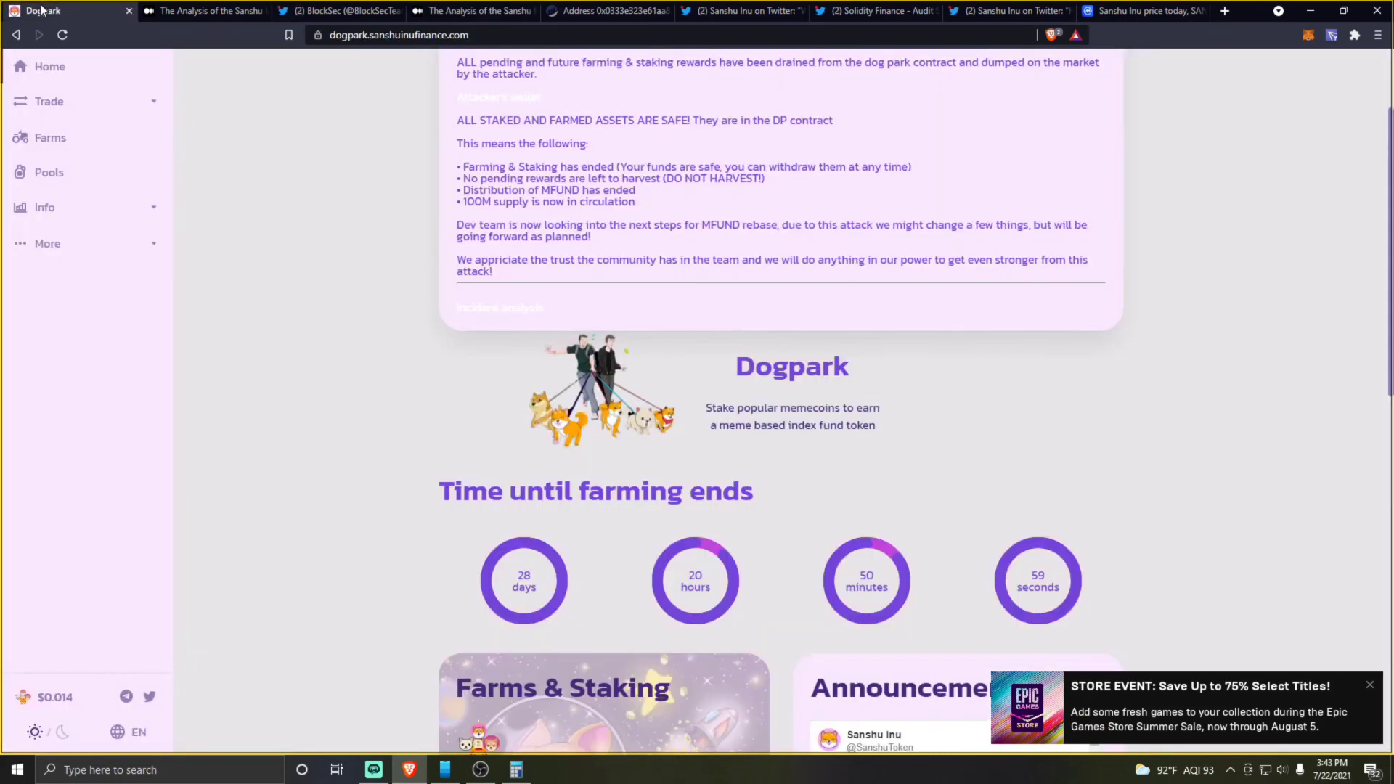
{"action": "left_click", "coordinate": [88, 148]}
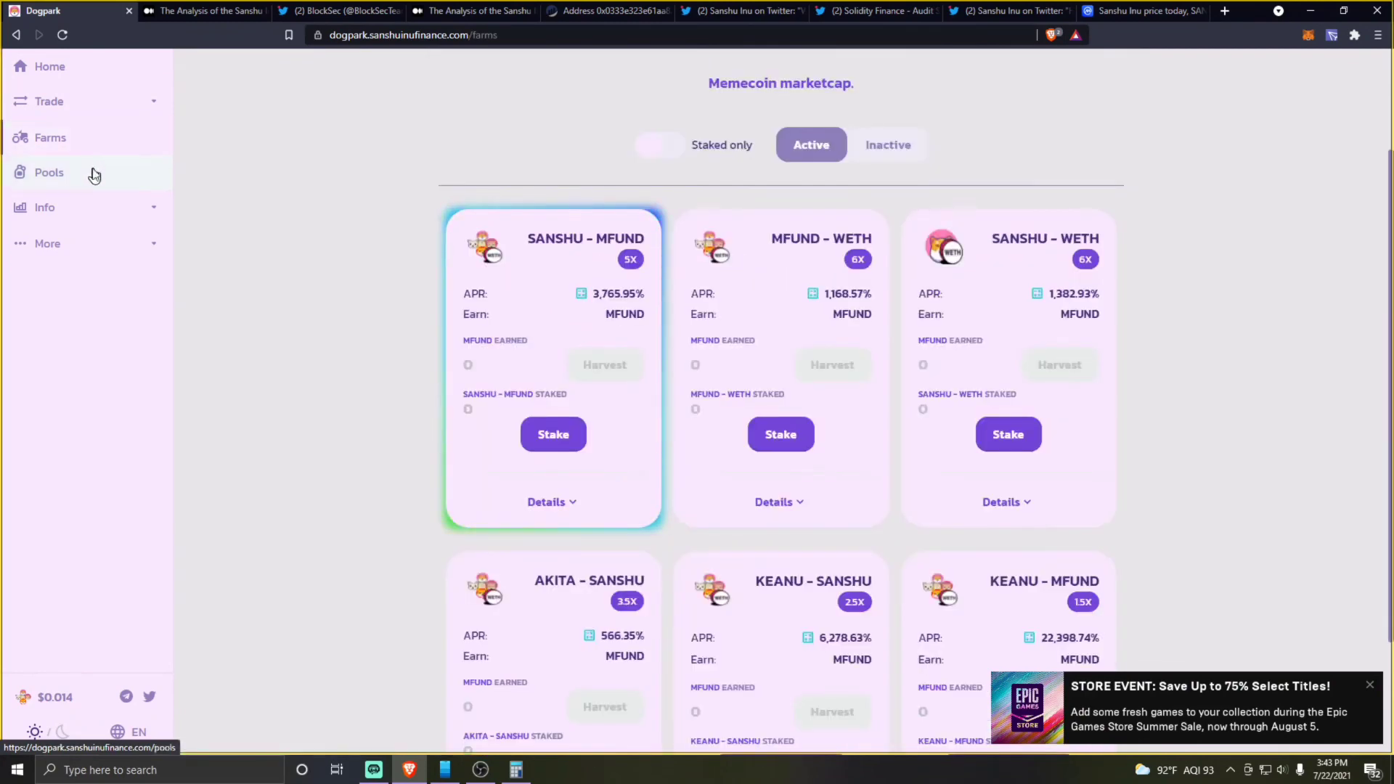
{"action": "left_click", "coordinate": [94, 176]}
{"action": "scroll", "coordinate": [807, 488], "scroll_direction": "down", "scroll_amount": 1}
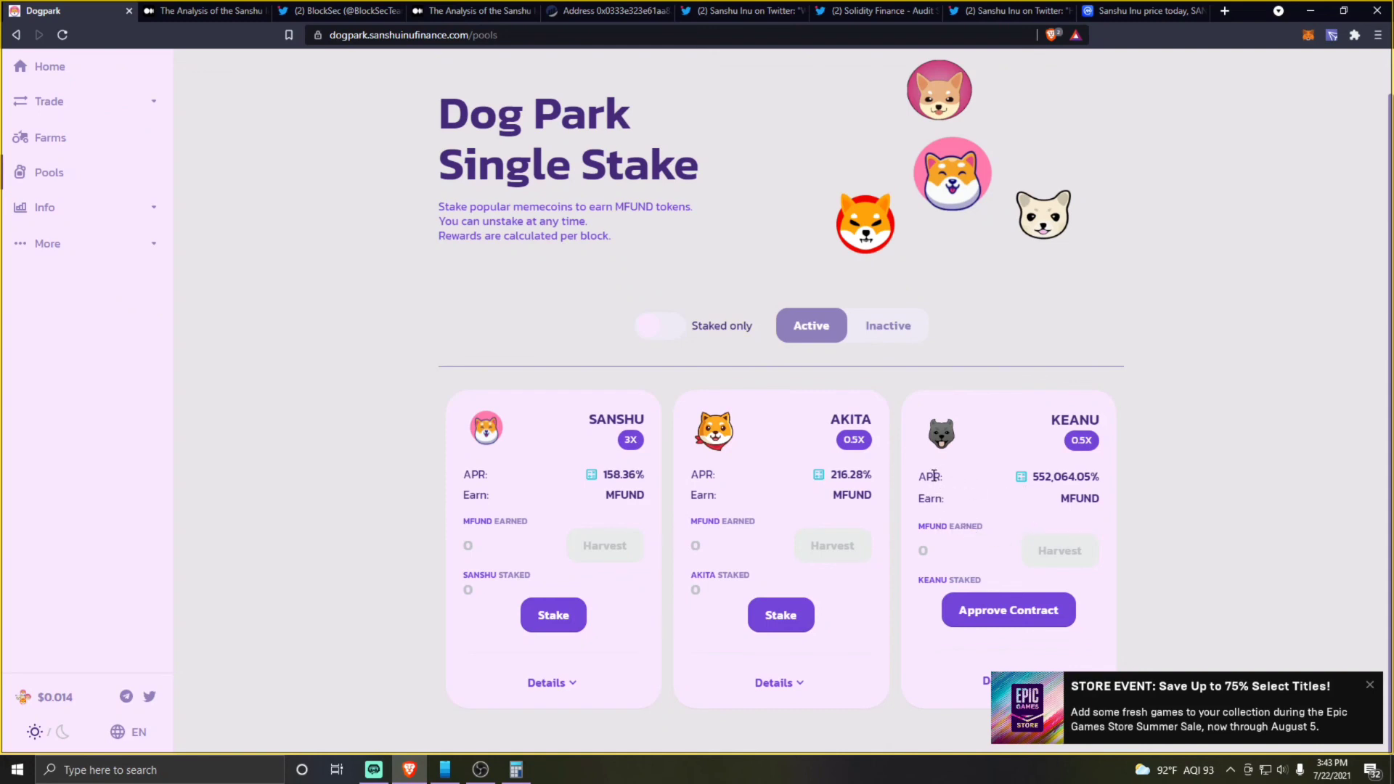
{"action": "left_click_drag", "start_coordinate": [927, 476], "coordinate": [1119, 480]}
{"action": "left_click", "coordinate": [1118, 479]}
{"action": "left_click", "coordinate": [93, 84]}
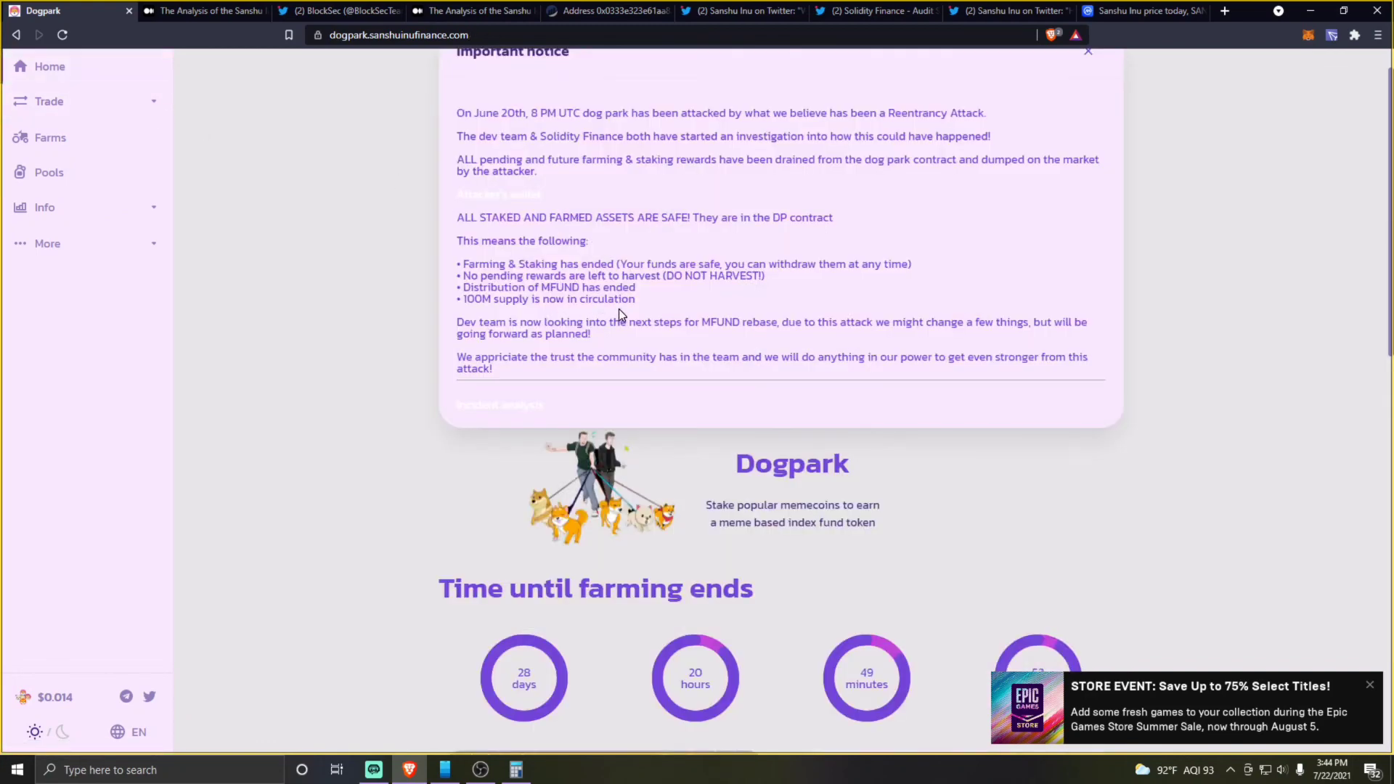
{"action": "scroll", "coordinate": [754, 366], "scroll_direction": "down", "scroll_amount": 3}
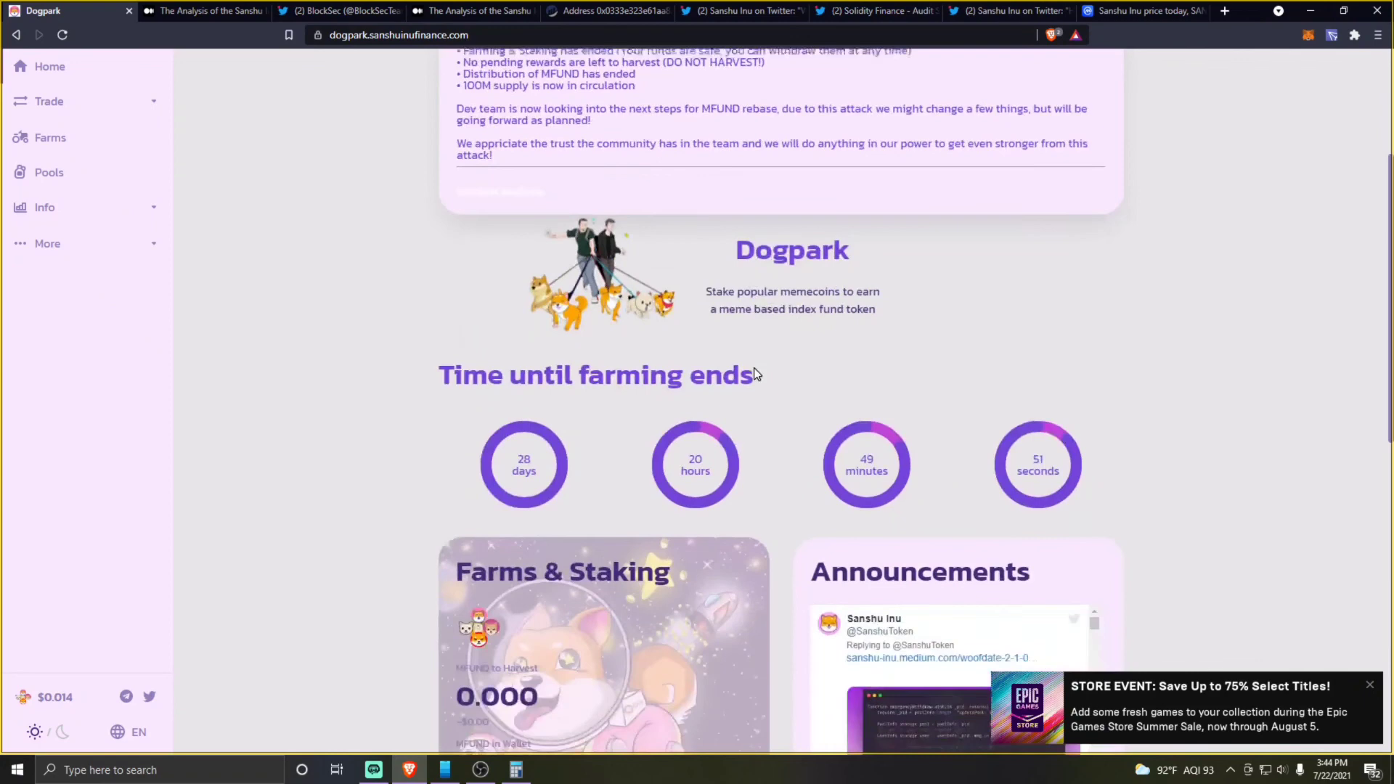
{"action": "scroll", "coordinate": [753, 367], "scroll_direction": "down", "scroll_amount": 1}
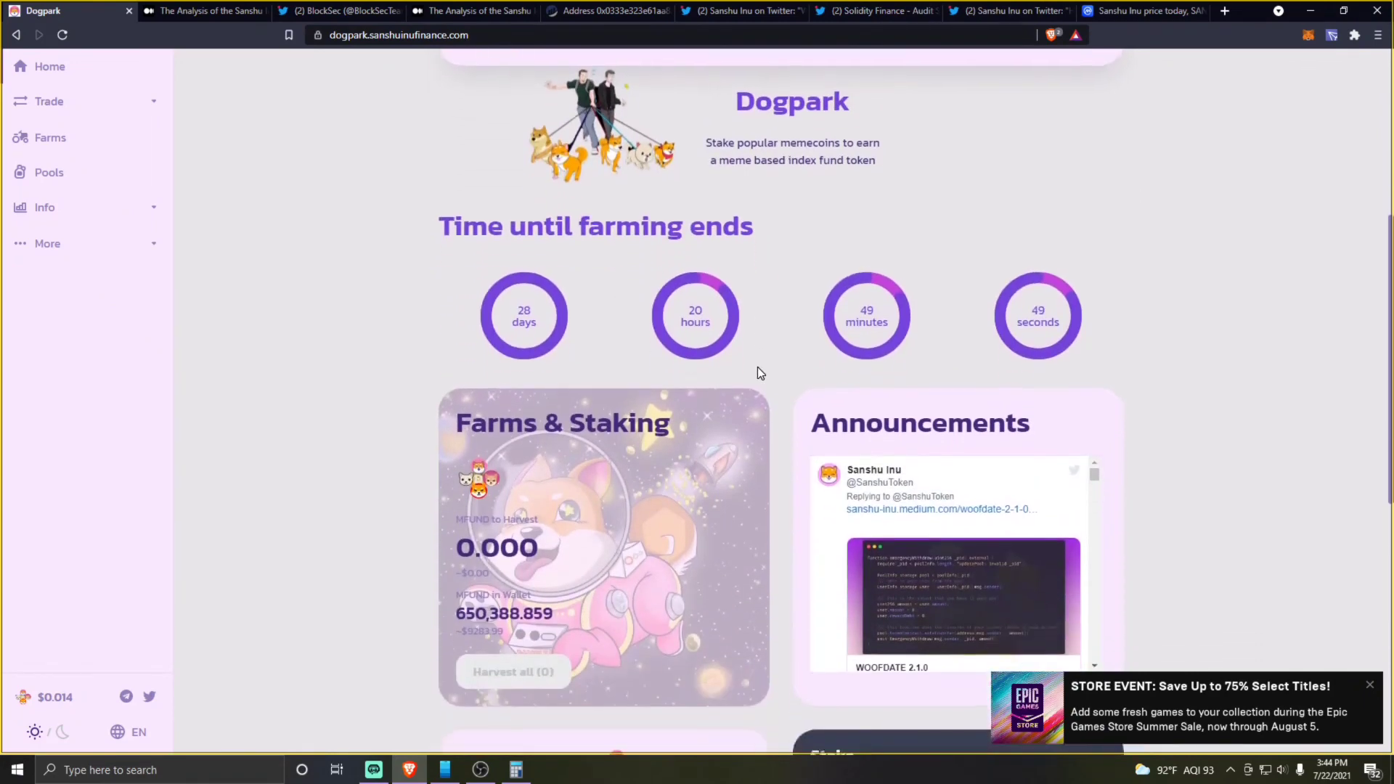
{"action": "scroll", "coordinate": [757, 372], "scroll_direction": "up", "scroll_amount": 1}
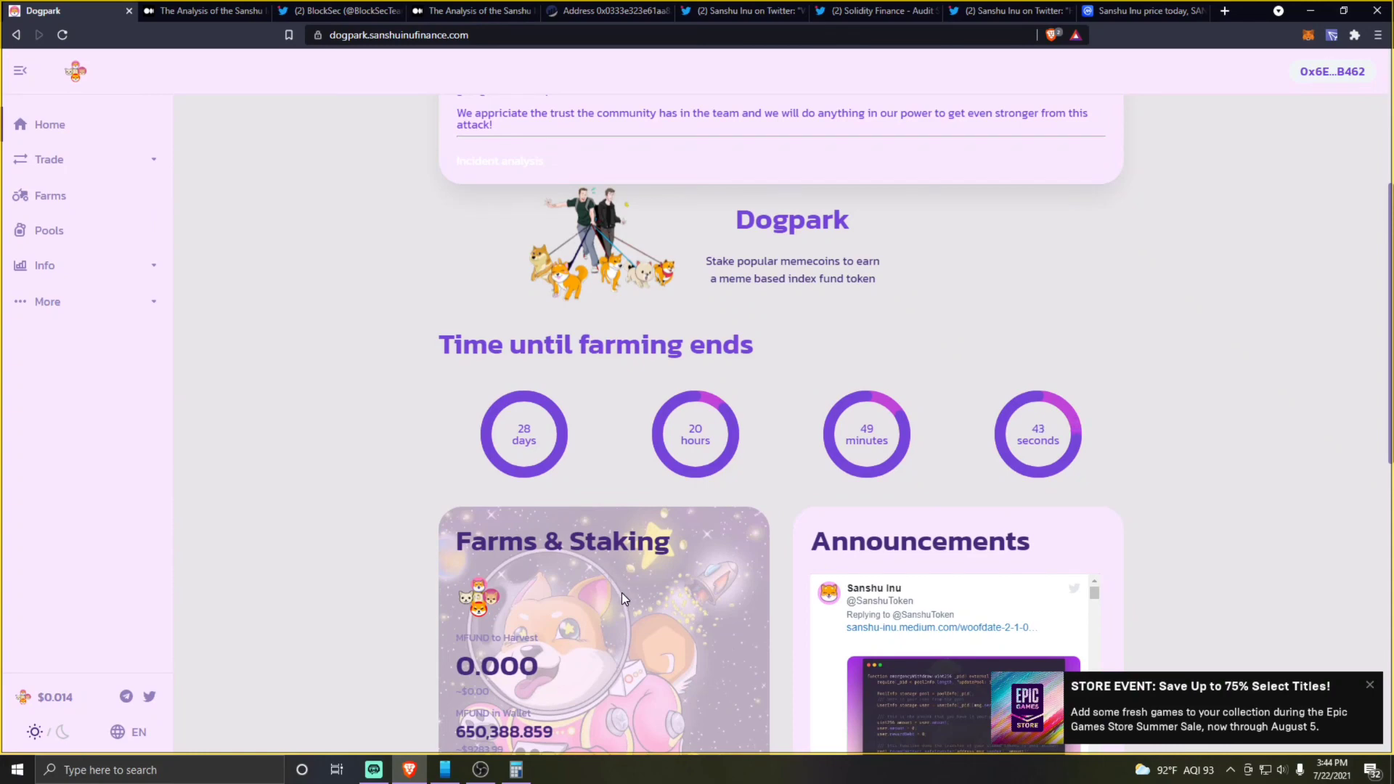
{"action": "scroll", "coordinate": [644, 585], "scroll_direction": "down", "scroll_amount": 3}
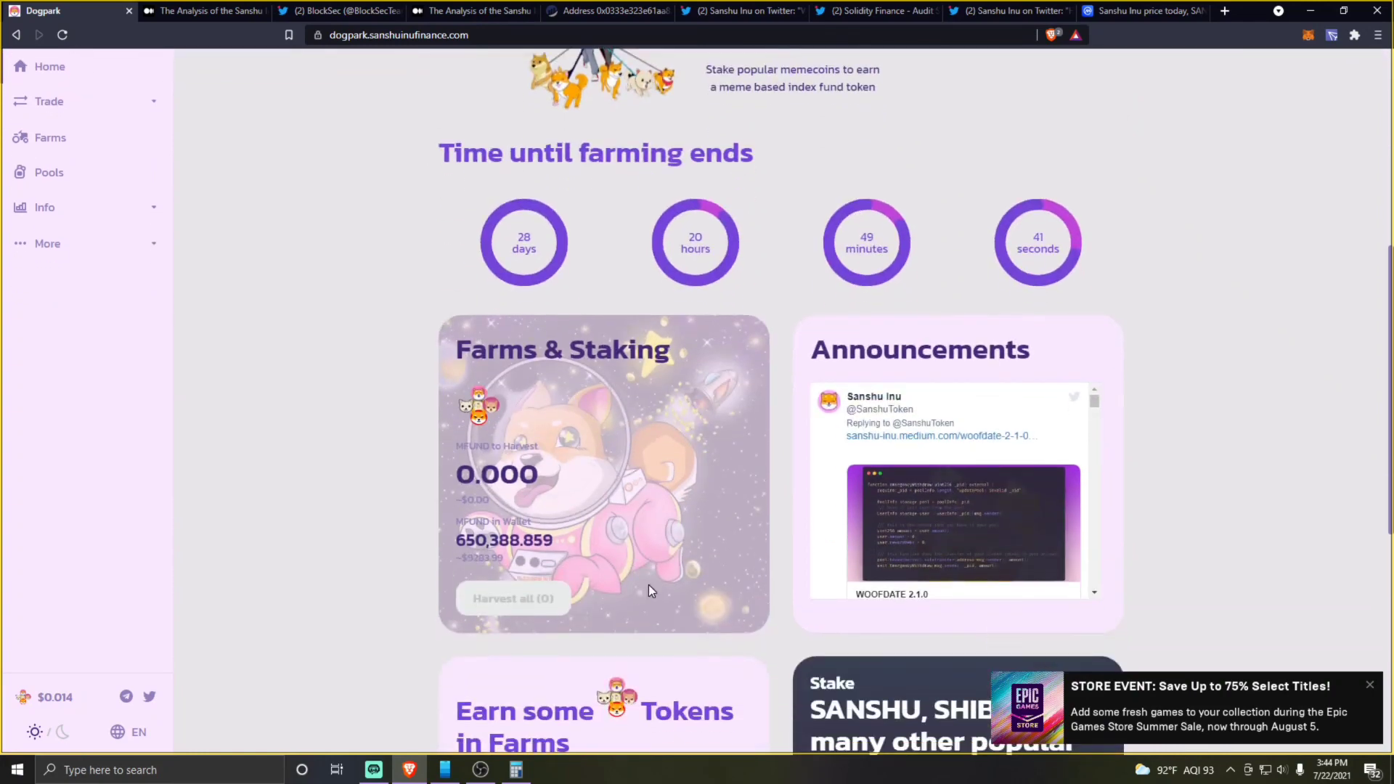
{"action": "scroll", "coordinate": [660, 556], "scroll_direction": "up", "scroll_amount": 3}
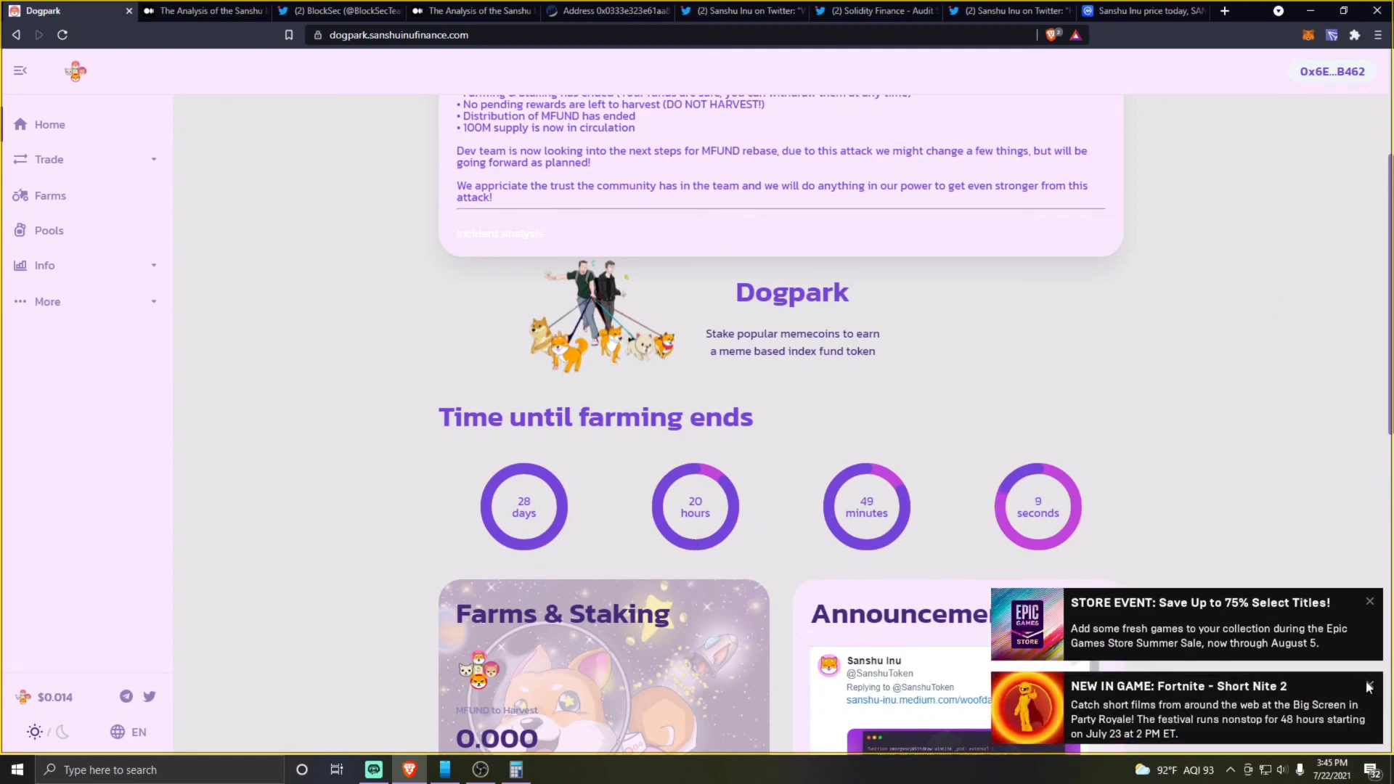
Dismiss the Epic Games store event and Fortnite toast notifications.
{"action": "left_click", "coordinate": [1370, 602]}
{"action": "left_click", "coordinate": [1369, 685]}
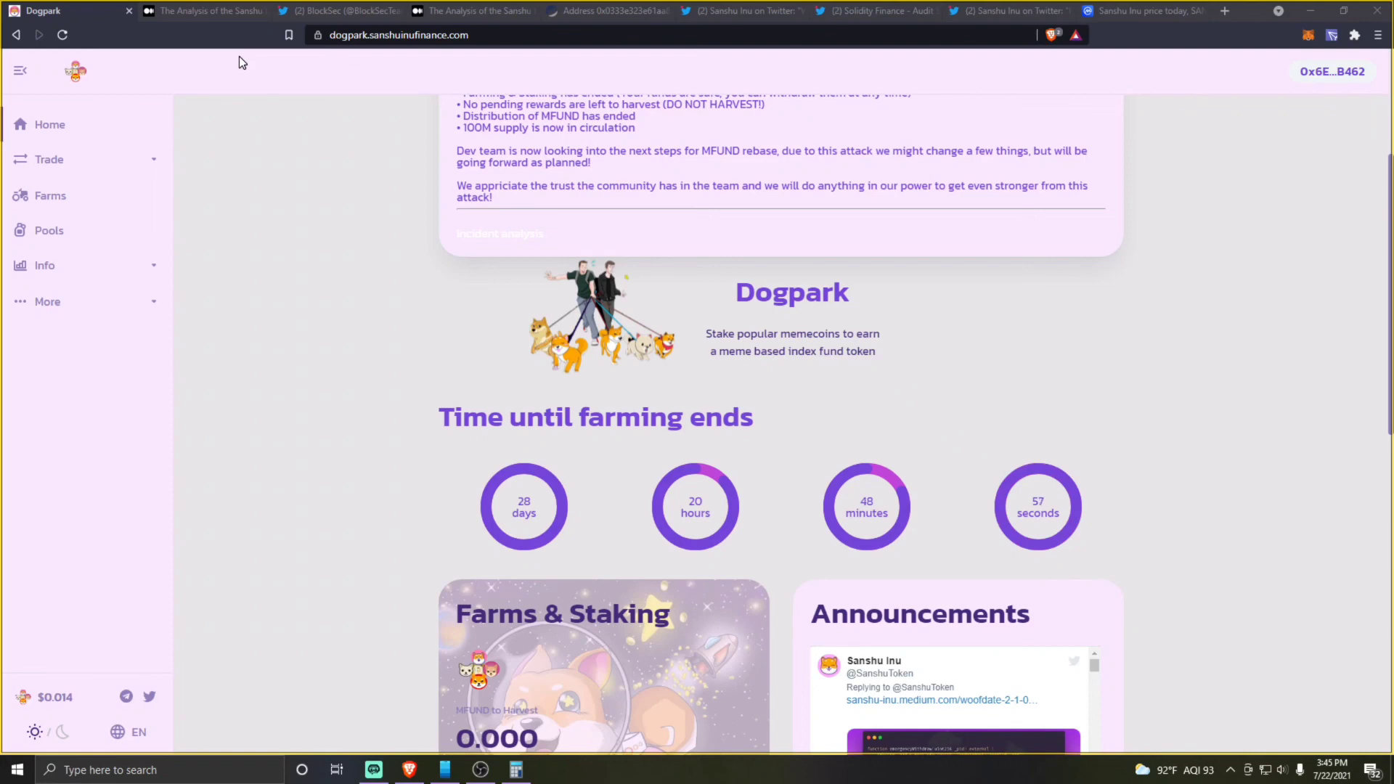
Highlight the attacker's 55.9484578158357 ETH profit in BlockSec's Step 4, then open Etherscan.
{"action": "left_click", "coordinate": [475, 11]}
{"action": "scroll", "coordinate": [732, 365], "scroll_direction": "down", "scroll_amount": 1}
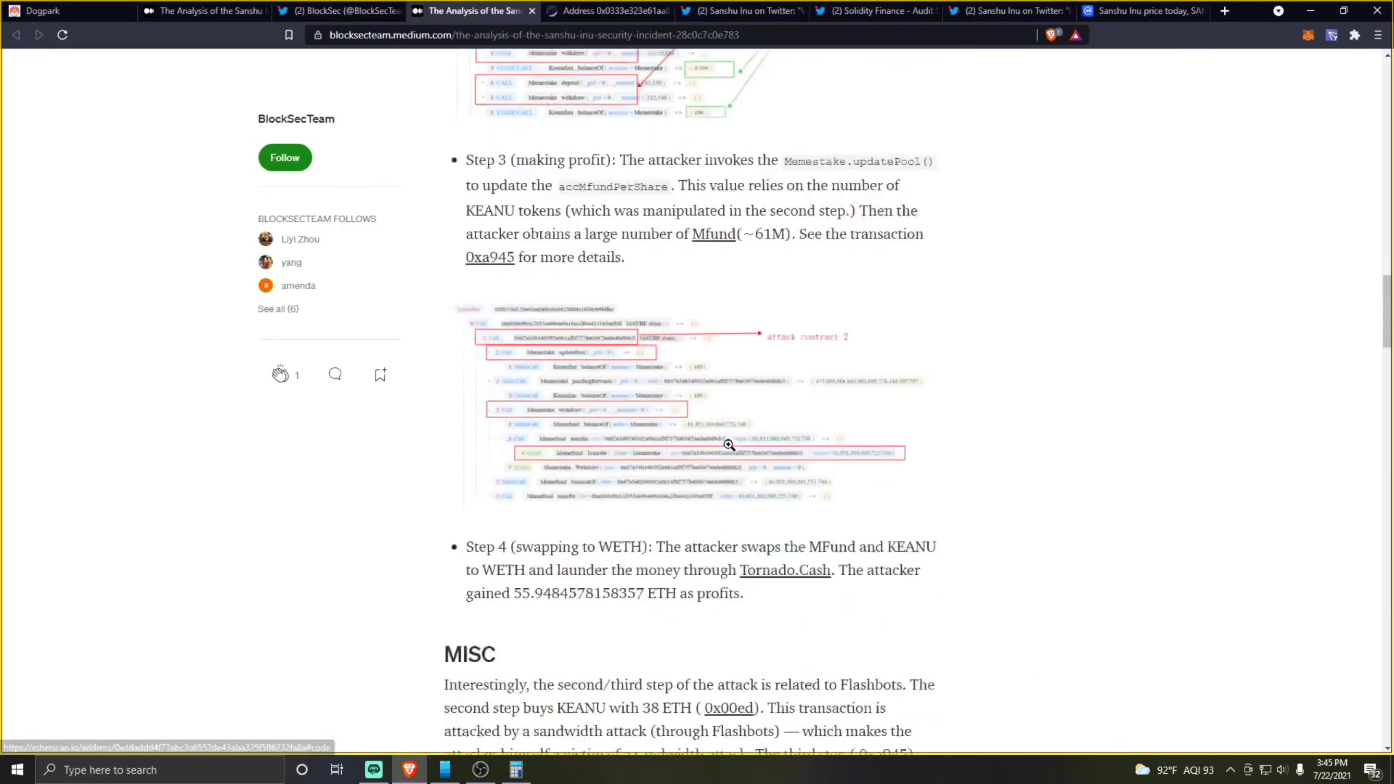
{"action": "scroll", "coordinate": [728, 445], "scroll_direction": "down", "scroll_amount": 1}
{"action": "left_click_drag", "start_coordinate": [512, 499], "coordinate": [869, 519]}
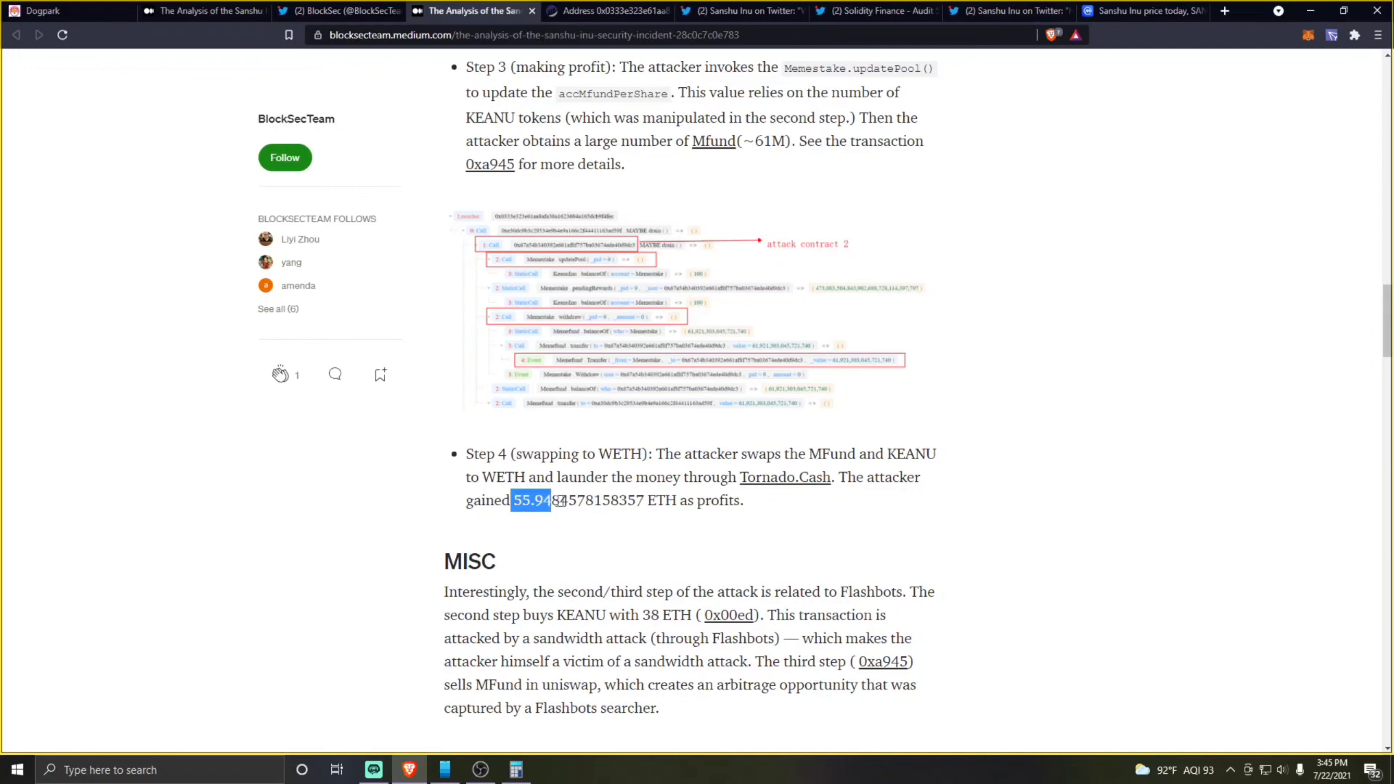
{"action": "left_click", "coordinate": [364, 512]}
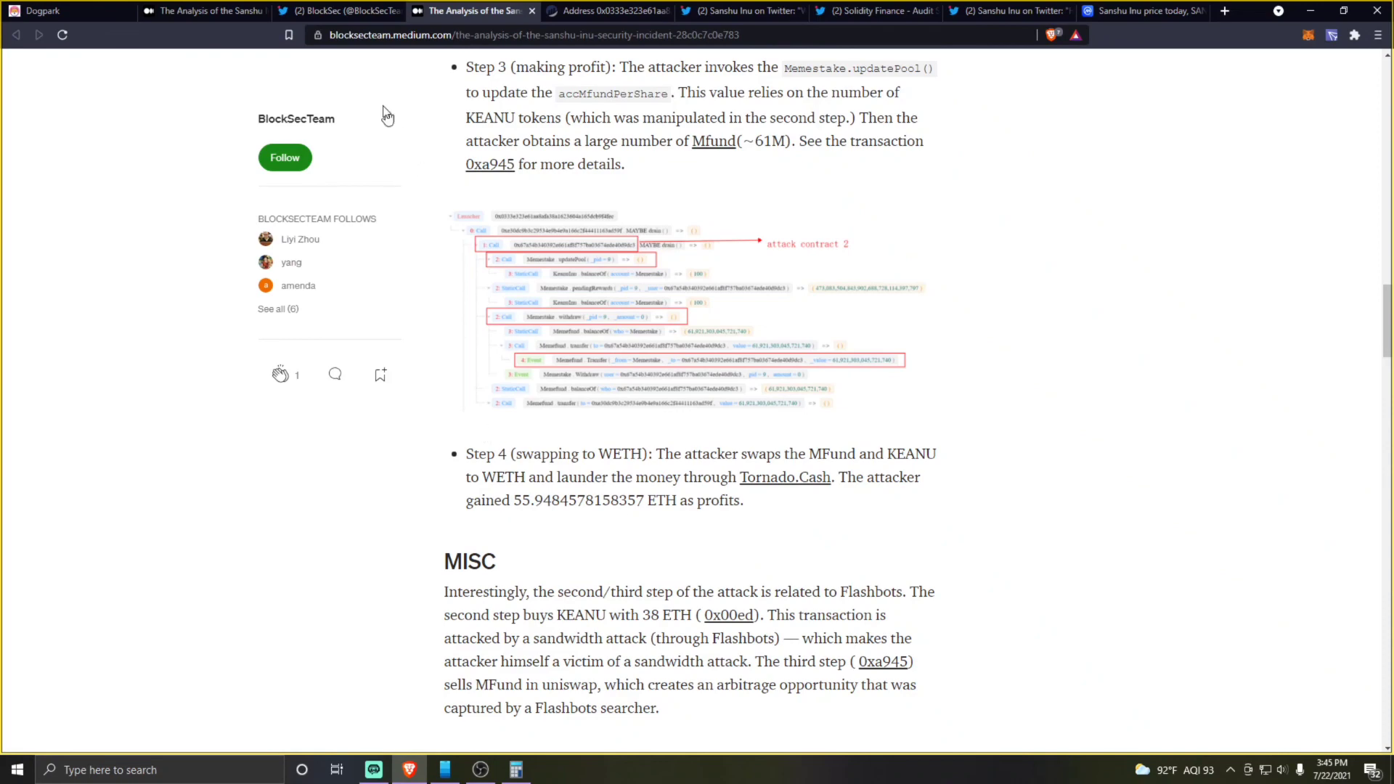
{"action": "left_click", "coordinate": [607, 11]}
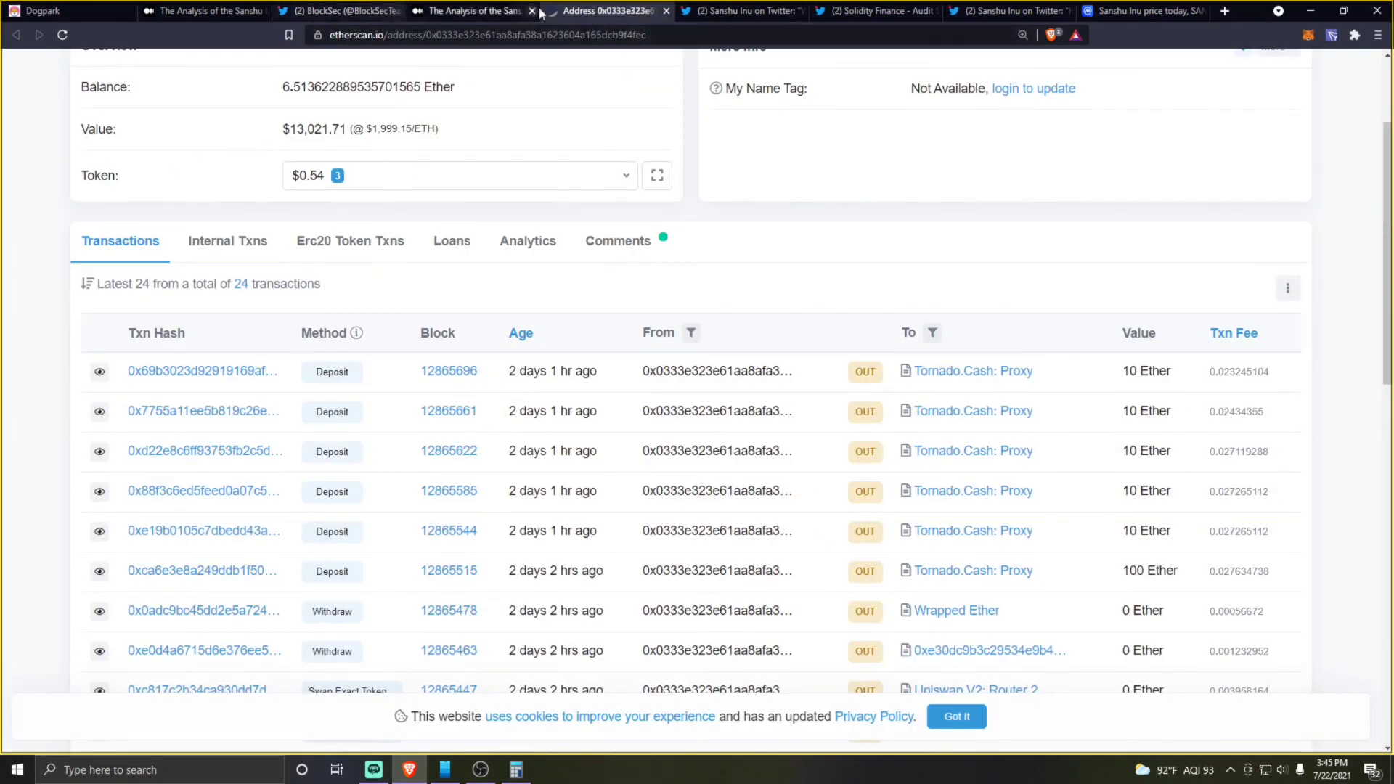
{"action": "scroll", "coordinate": [485, 218], "scroll_direction": "up", "scroll_amount": 2}
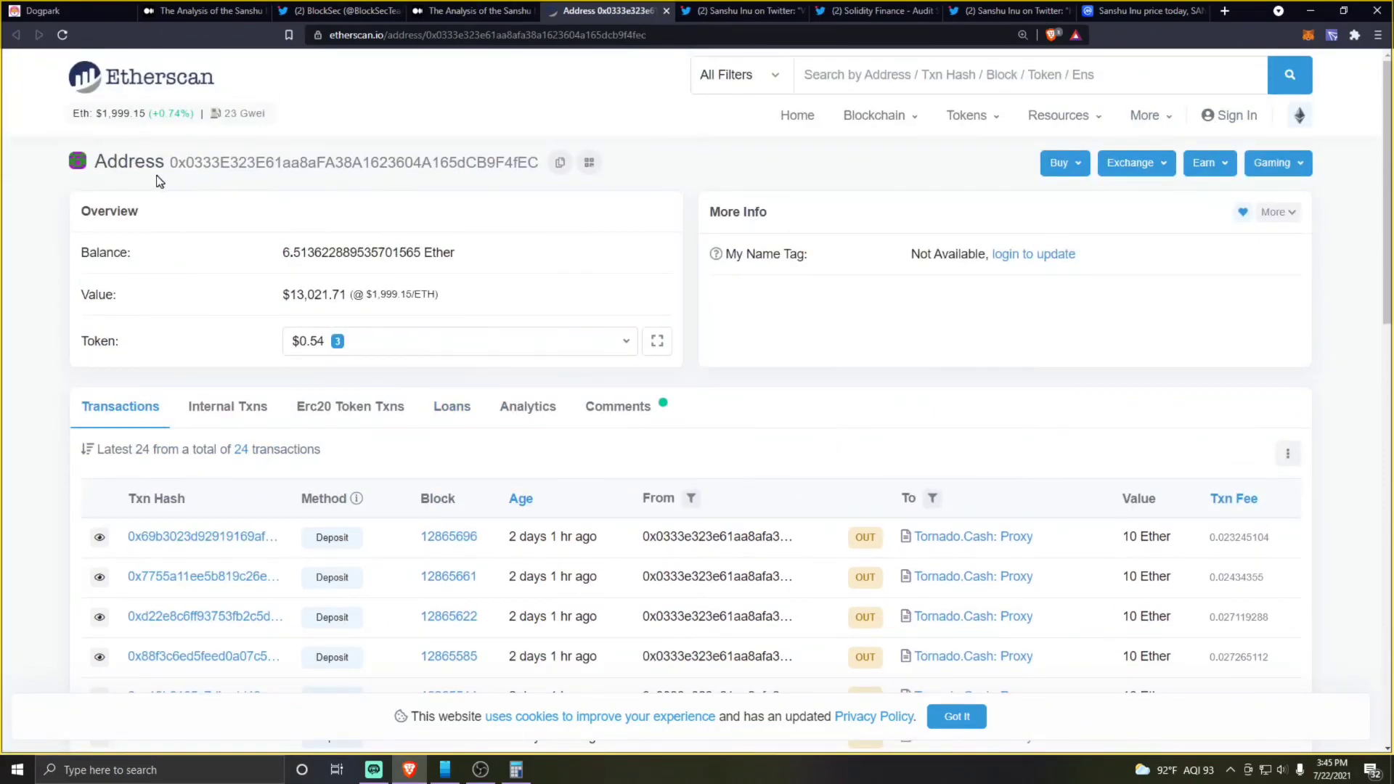
{"action": "scroll", "coordinate": [196, 239], "scroll_direction": "down", "scroll_amount": 1}
{"action": "scroll", "coordinate": [567, 359], "scroll_direction": "down", "scroll_amount": 1}
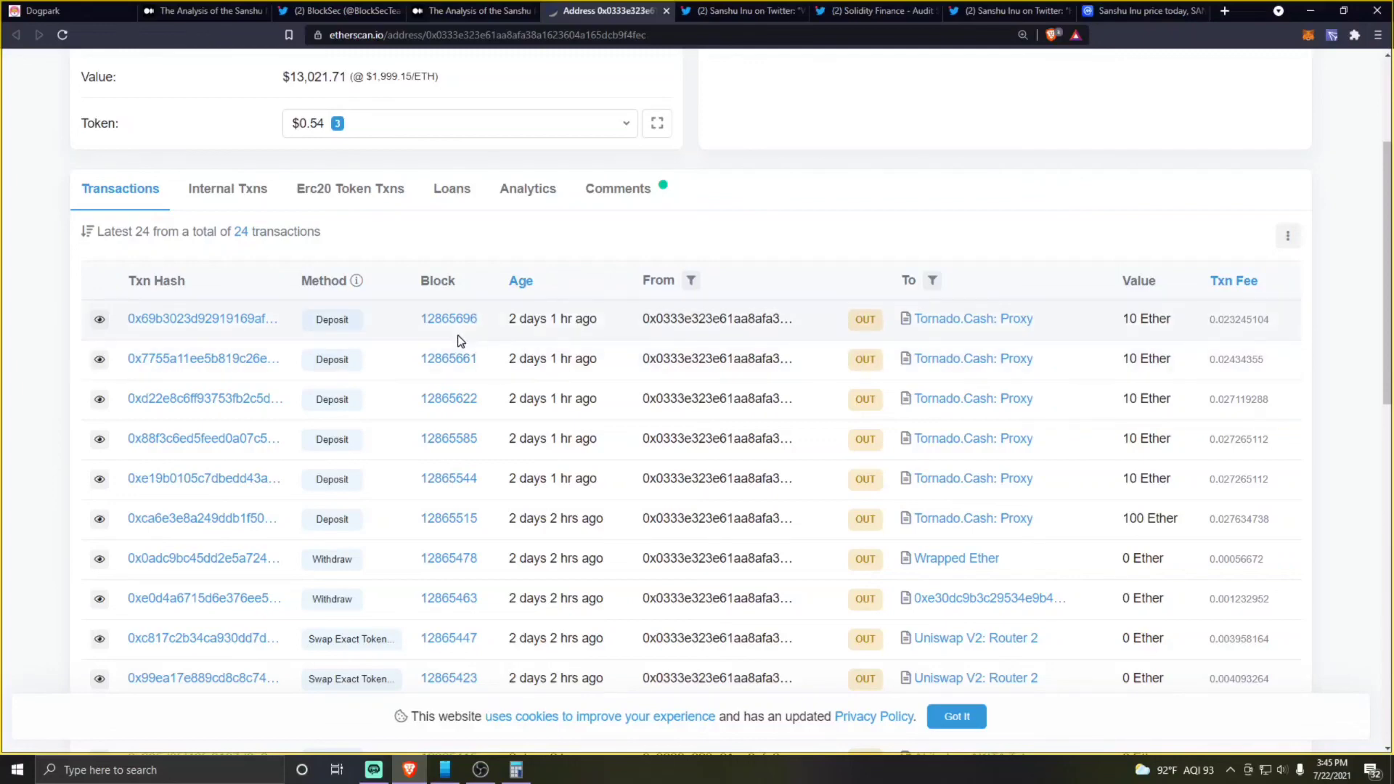
Inspect the second 10 Ether Tornado.Cash deposit, then return to BlockSec's article.
{"action": "left_click", "coordinate": [461, 354]}
{"action": "scroll", "coordinate": [442, 503], "scroll_direction": "down", "scroll_amount": 1}
{"action": "scroll", "coordinate": [124, 131], "scroll_direction": "up", "scroll_amount": 3}
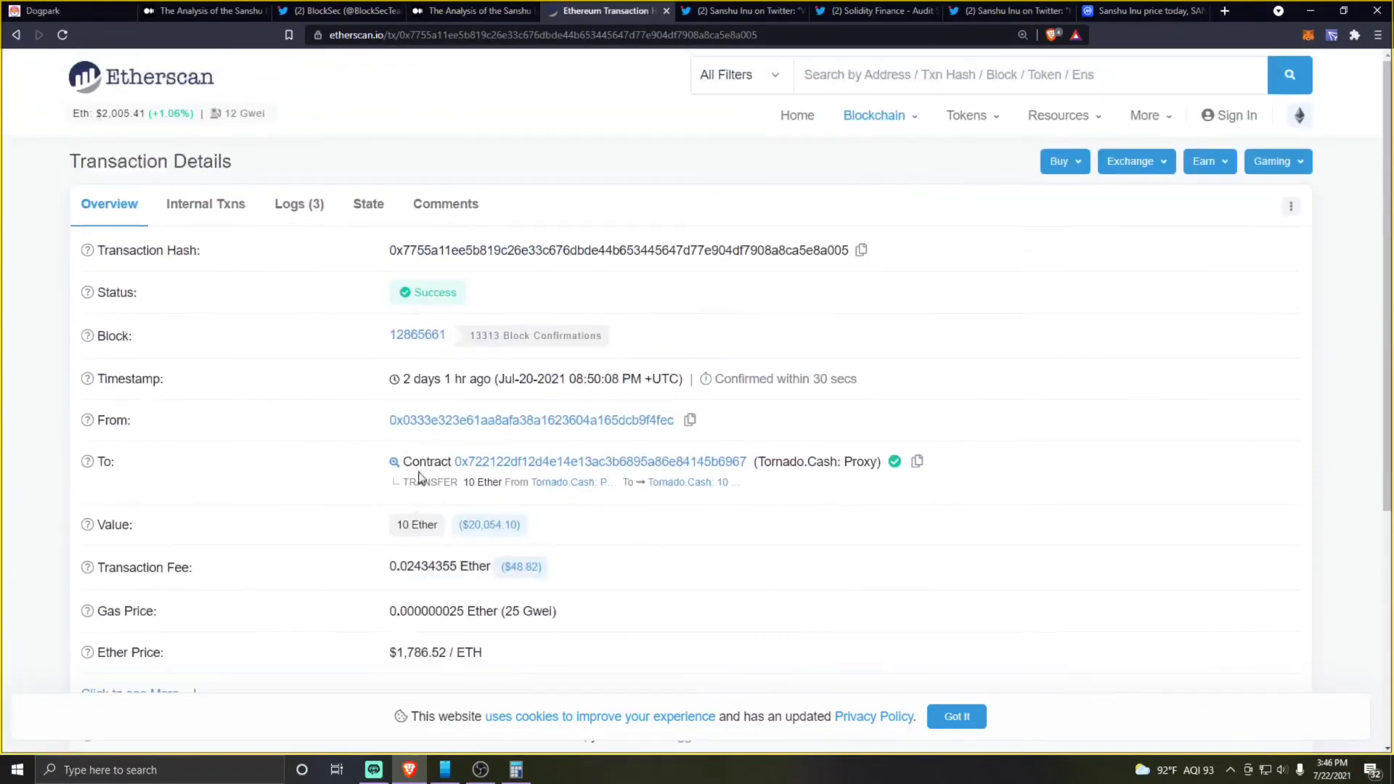
{"action": "left_click", "coordinate": [15, 34]}
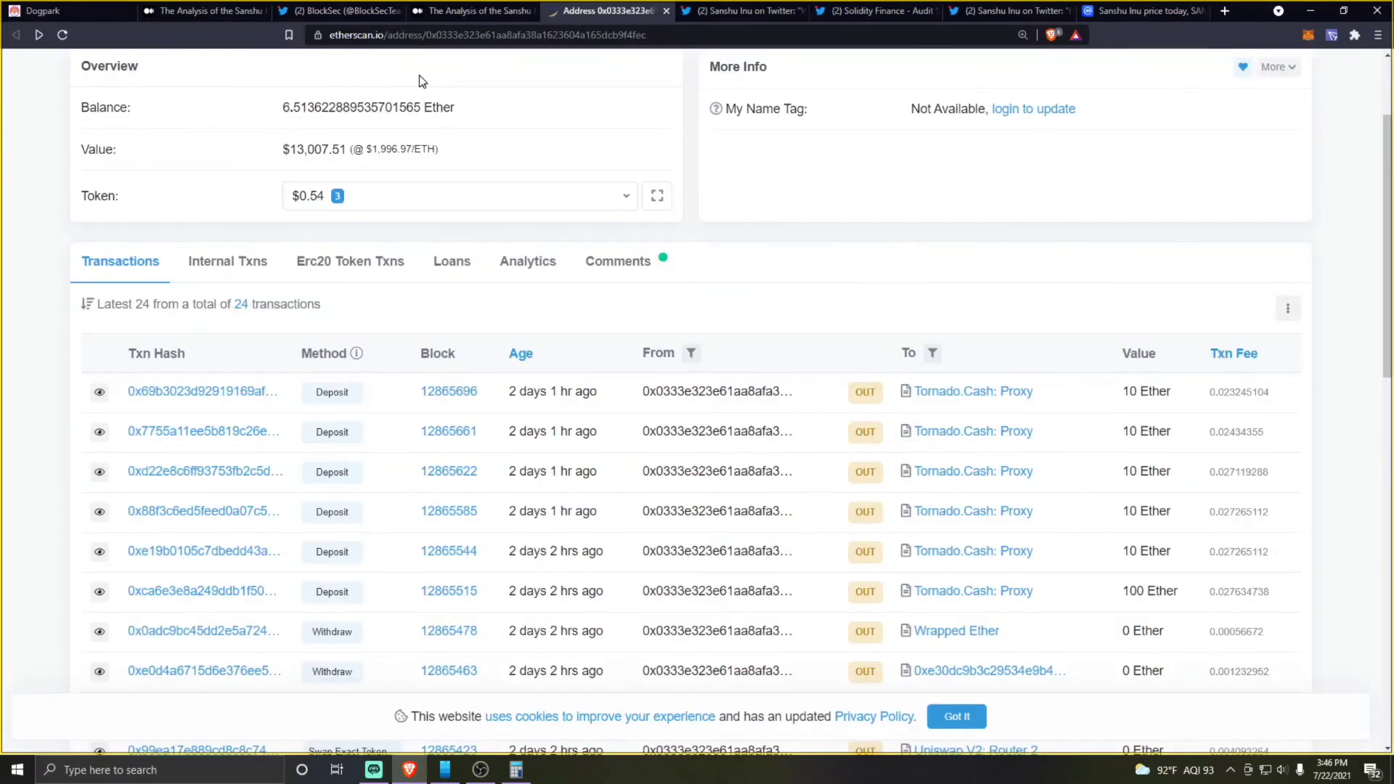
{"action": "left_click", "coordinate": [222, 10]}
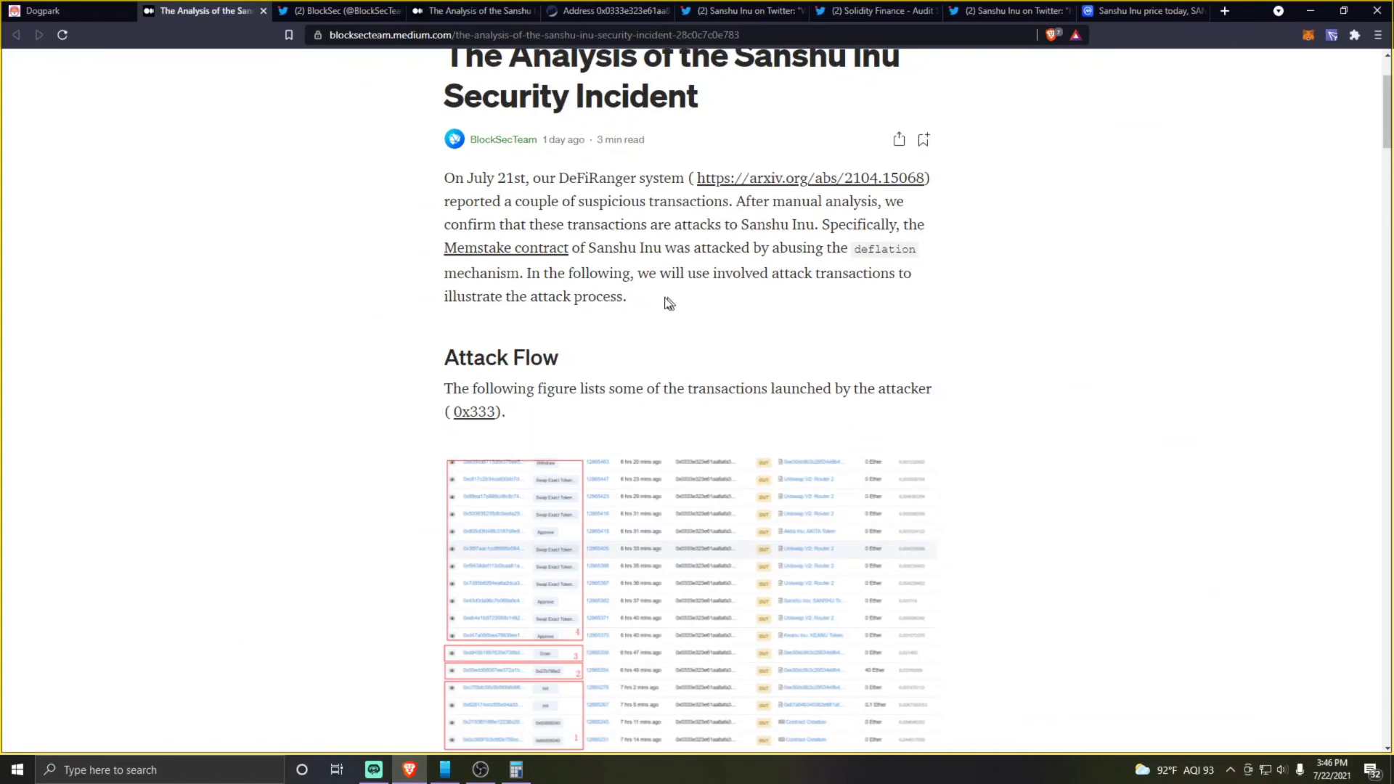
{"action": "scroll", "coordinate": [490, 258], "scroll_direction": "up", "scroll_amount": 1}
Bring up the Dogpark home page showing MFUND stats and the $561,778.78 TVL.
{"action": "left_click", "coordinate": [48, 9]}
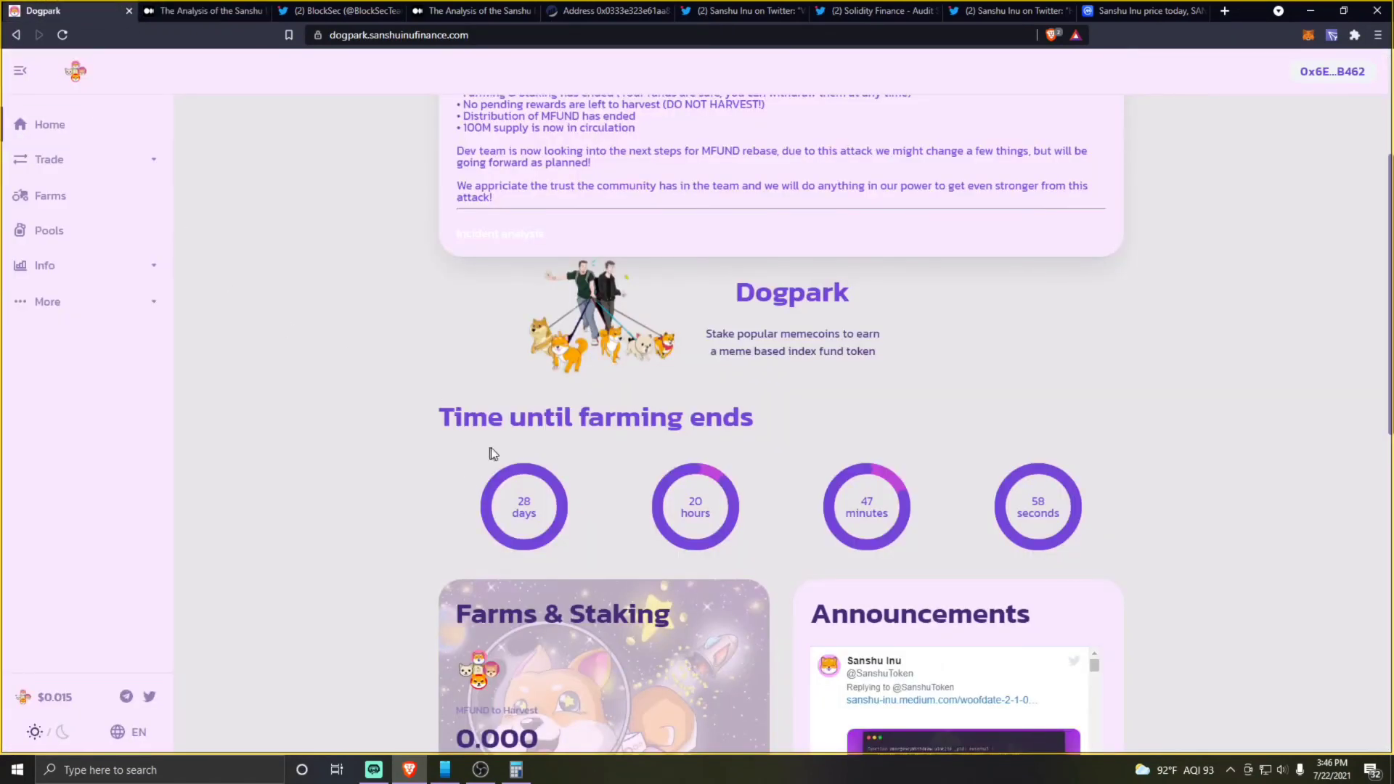
{"action": "scroll", "coordinate": [518, 447], "scroll_direction": "up", "scroll_amount": 2}
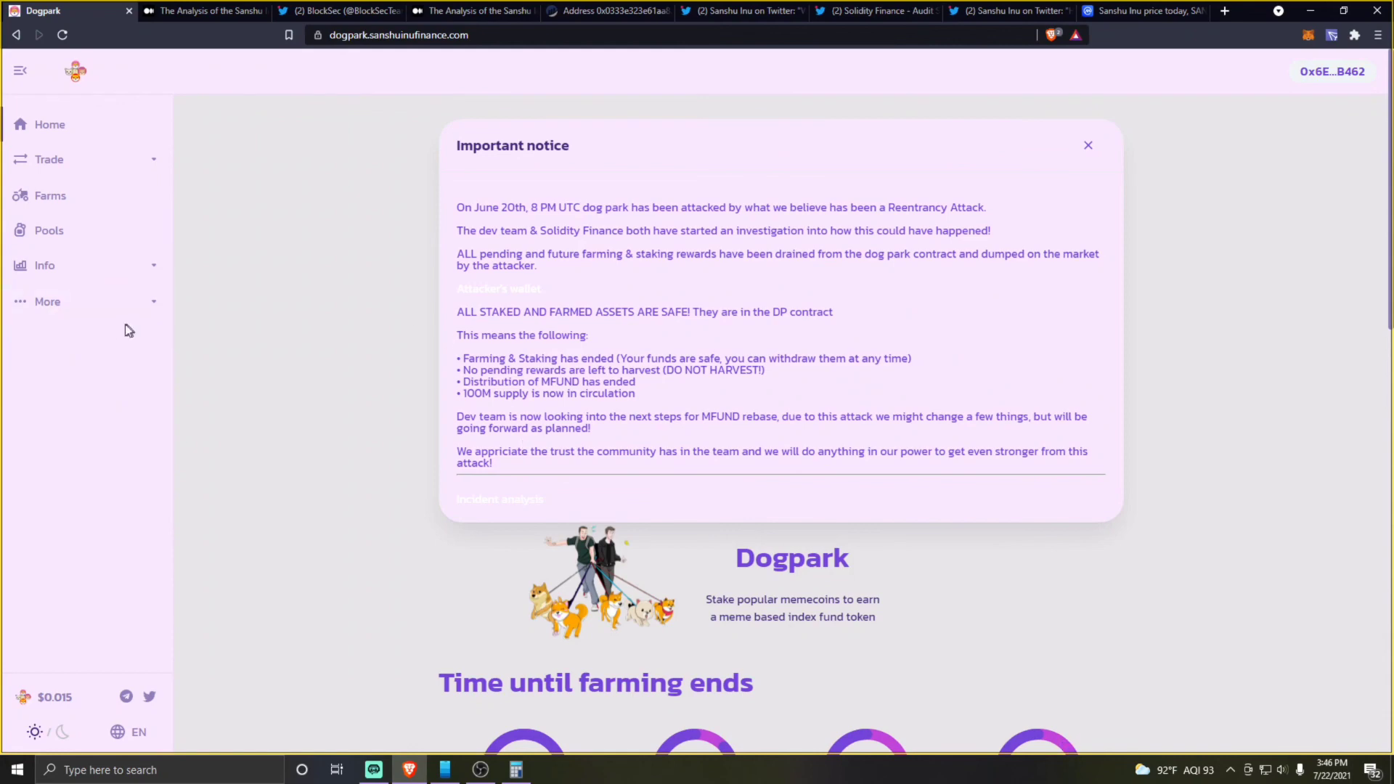
{"action": "scroll", "coordinate": [230, 408], "scroll_direction": "down", "scroll_amount": 3}
{"action": "scroll", "coordinate": [298, 460], "scroll_direction": "down", "scroll_amount": 2}
{"action": "scroll", "coordinate": [364, 473], "scroll_direction": "down", "scroll_amount": 2}
{"action": "scroll", "coordinate": [365, 468], "scroll_direction": "down", "scroll_amount": 4}
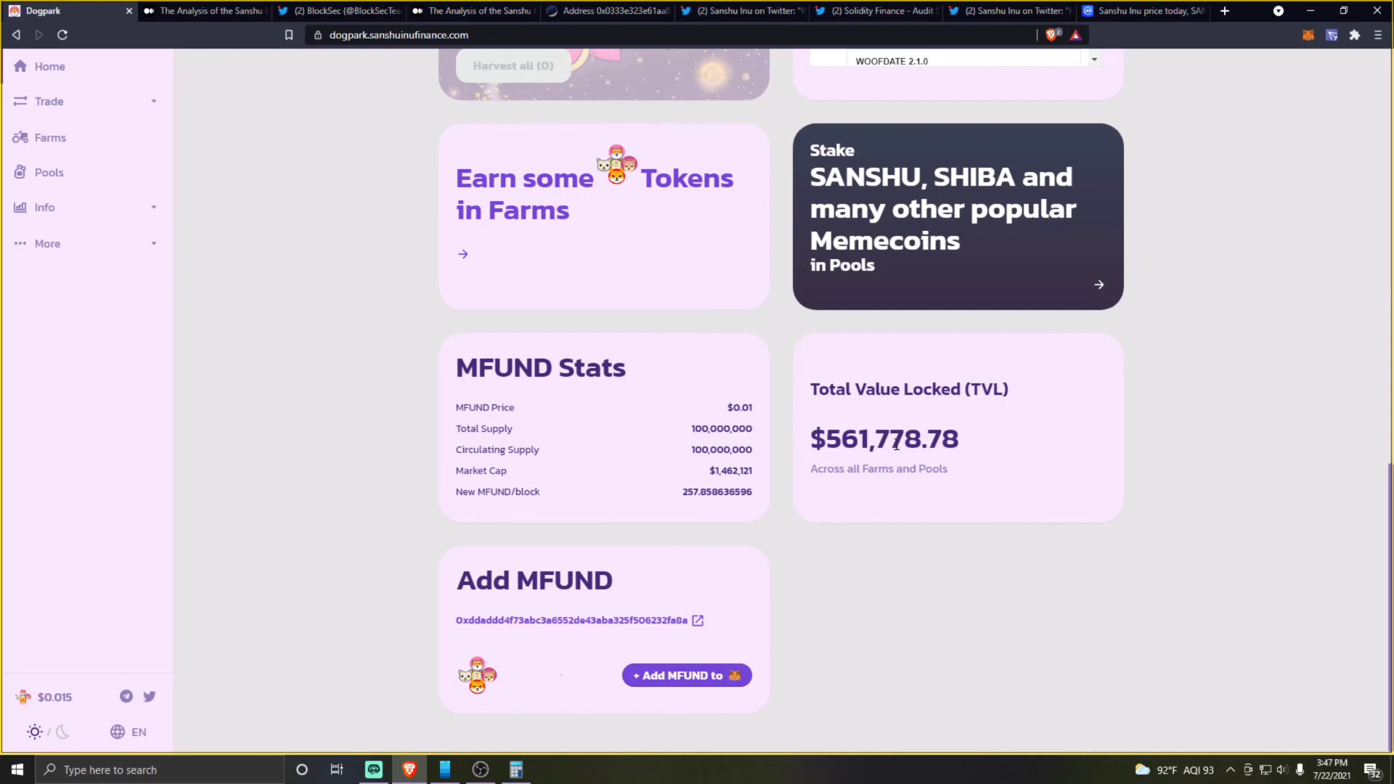
{"action": "scroll", "coordinate": [896, 445], "scroll_direction": "up", "scroll_amount": 1}
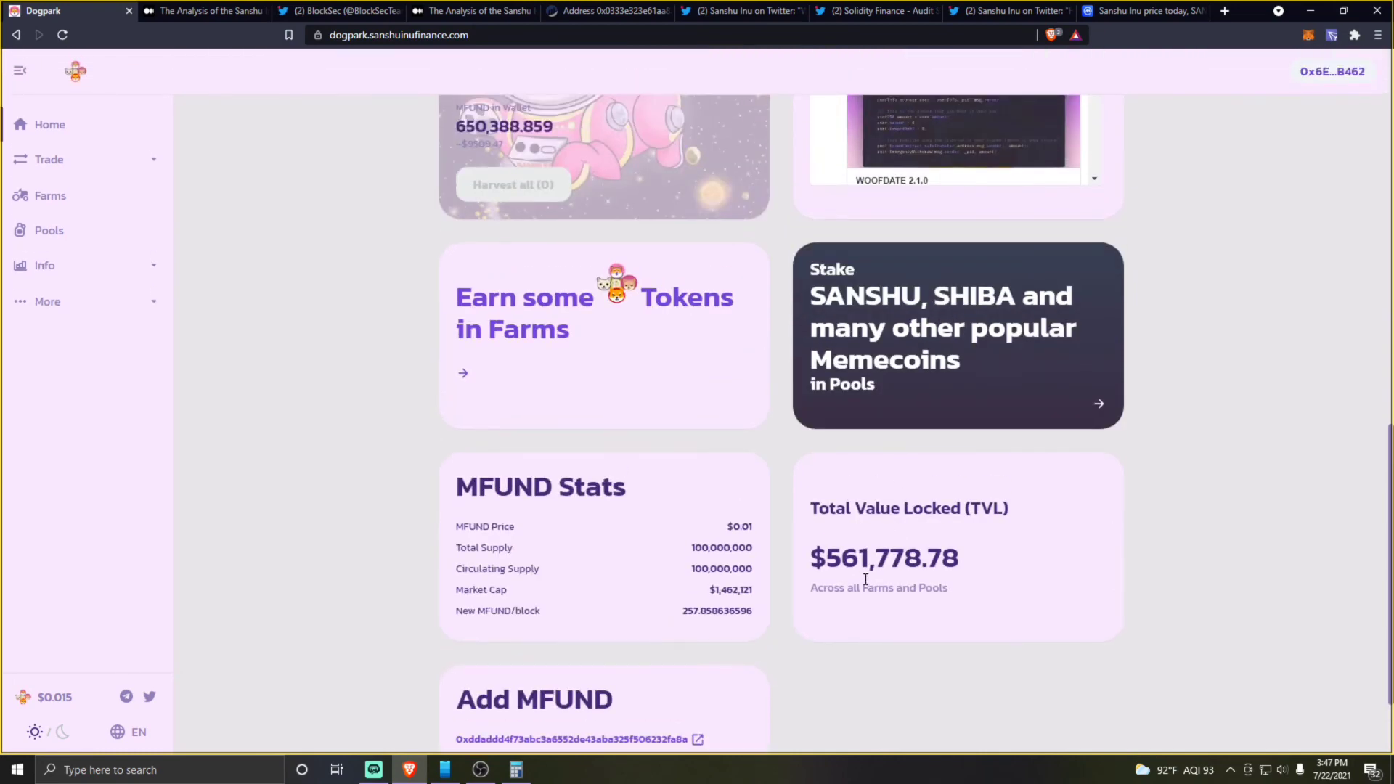
{"action": "scroll", "coordinate": [868, 583], "scroll_direction": "up", "scroll_amount": 3}
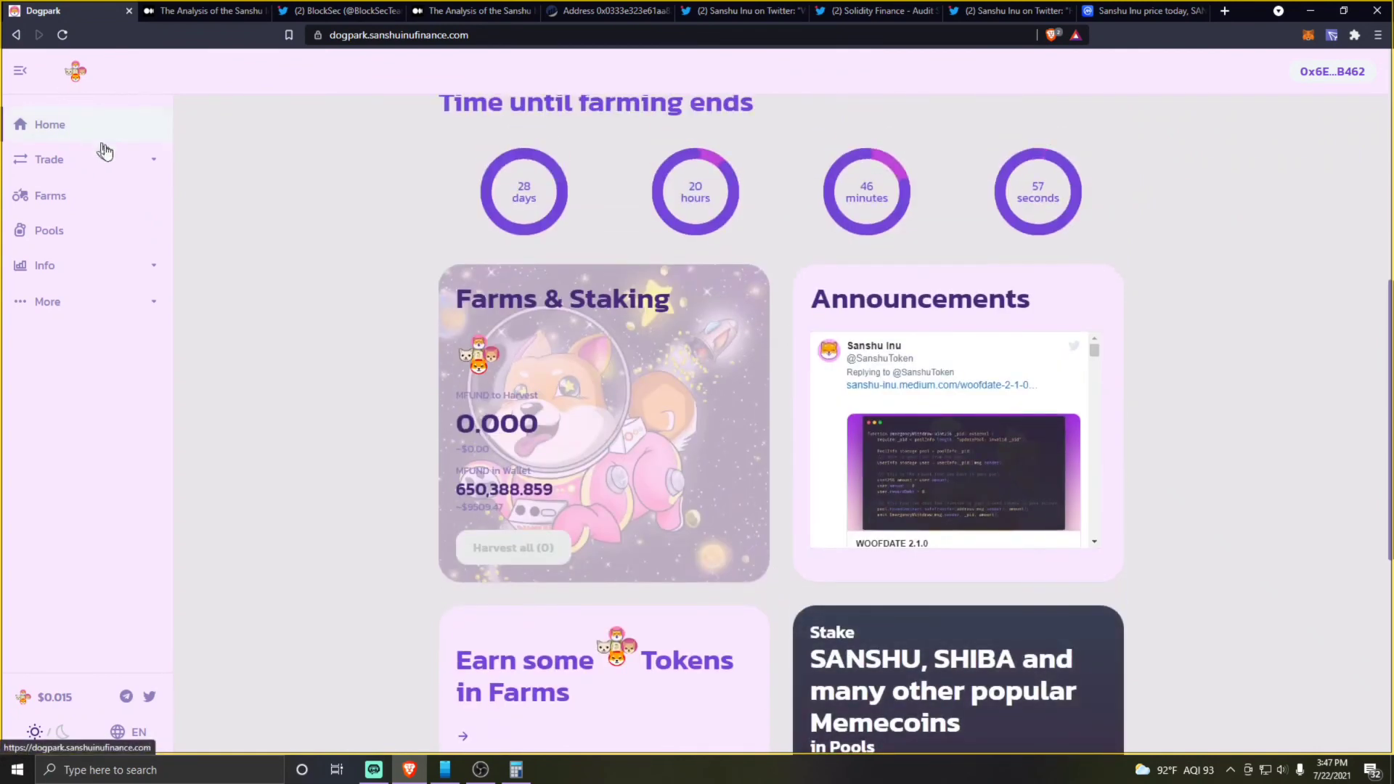
{"action": "scroll", "coordinate": [144, 154], "scroll_direction": "up", "scroll_amount": 1}
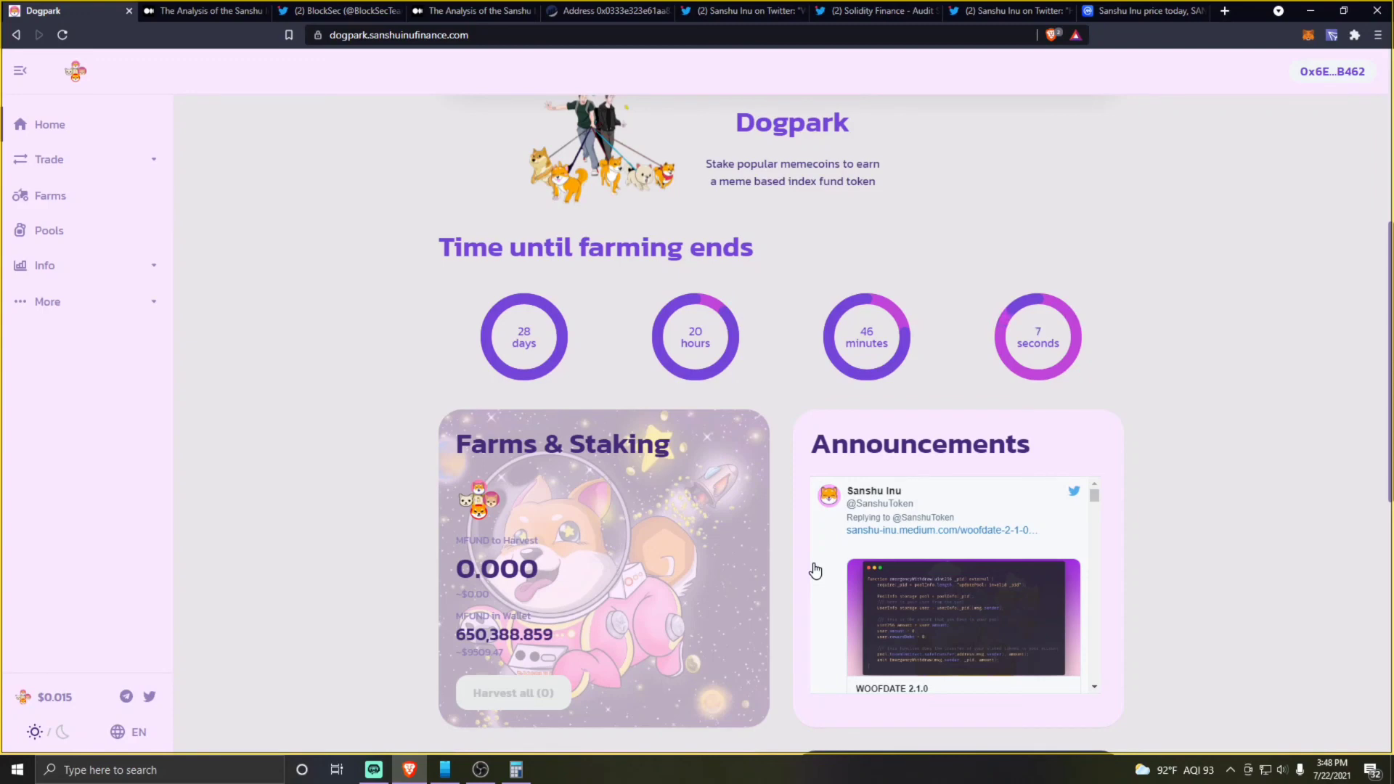
{"action": "scroll", "coordinate": [815, 570], "scroll_direction": "down", "scroll_amount": 3}
{"action": "scroll", "coordinate": [815, 570], "scroll_direction": "down", "scroll_amount": 2}
{"action": "scroll", "coordinate": [1166, 511], "scroll_direction": "down", "scroll_amount": 4}
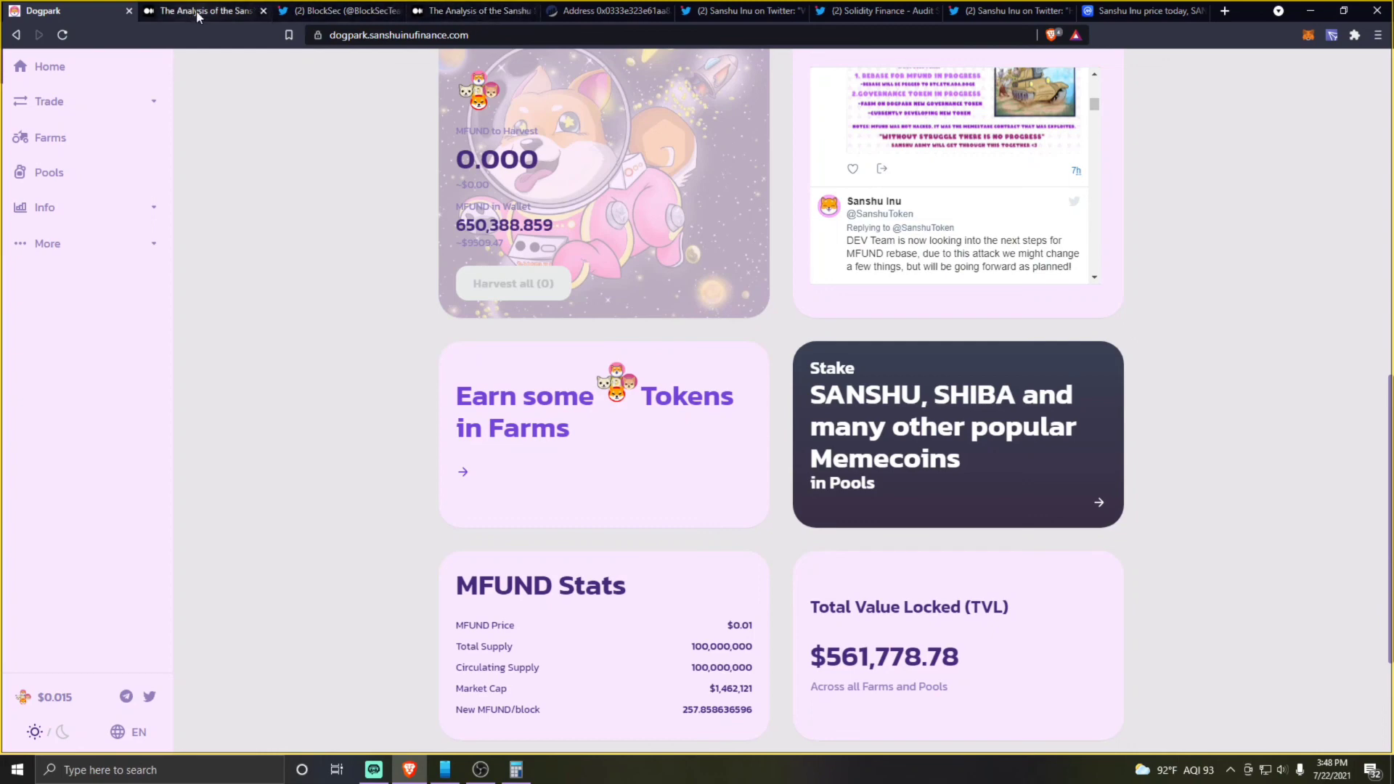
{"action": "mouse_move", "coordinate": [207, 12]}
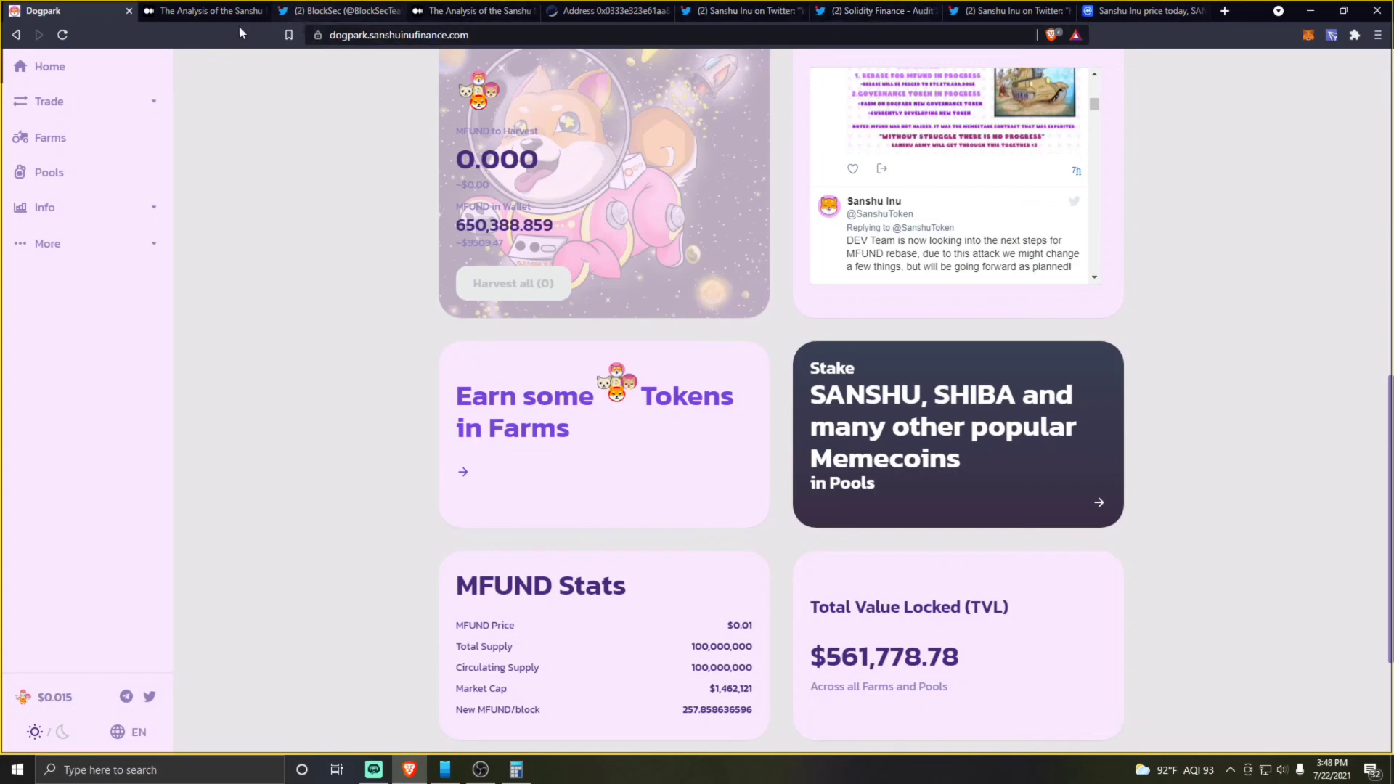
Glance over the Sanshu Inu attack and proposal update threads, then return to Dogpark.
{"action": "left_click", "coordinate": [1015, 9]}
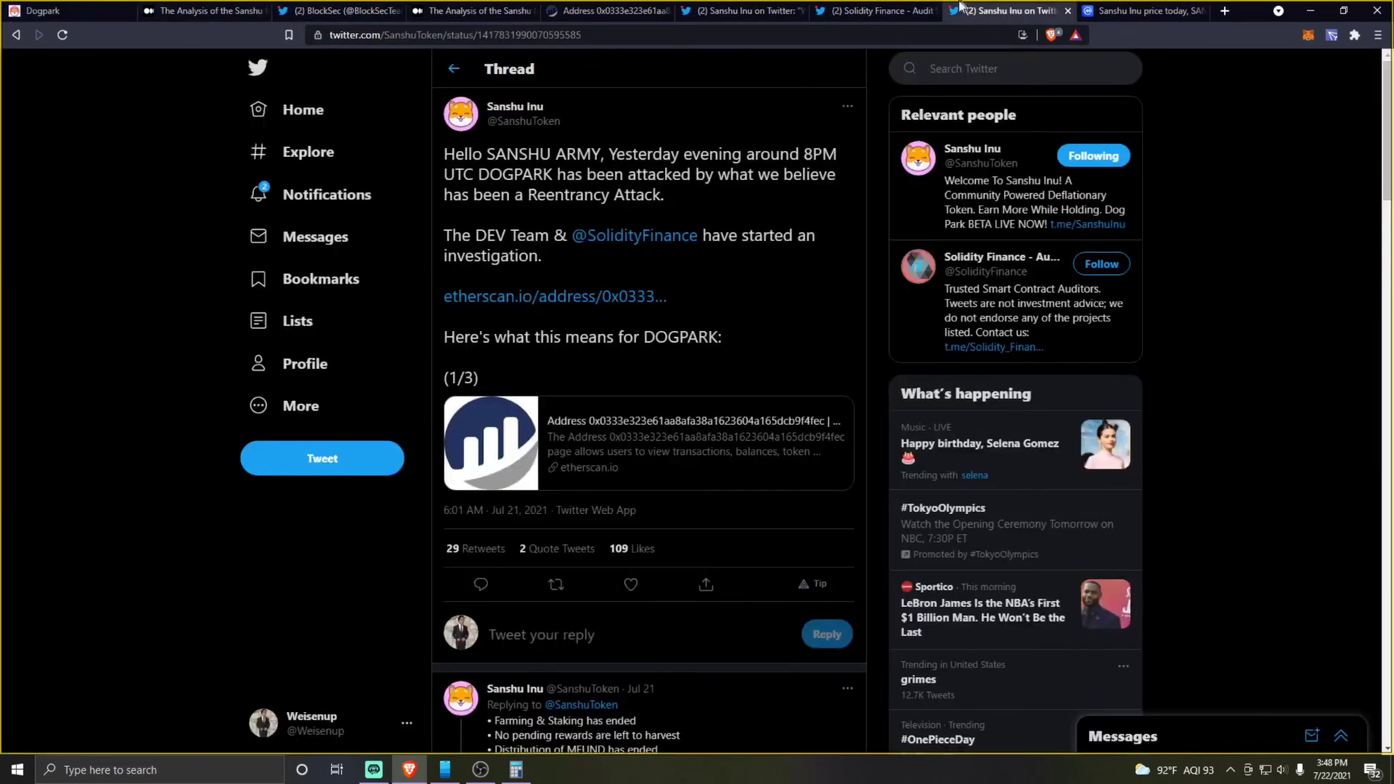
{"action": "left_click", "coordinate": [883, 10]}
{"action": "left_click", "coordinate": [751, 11]}
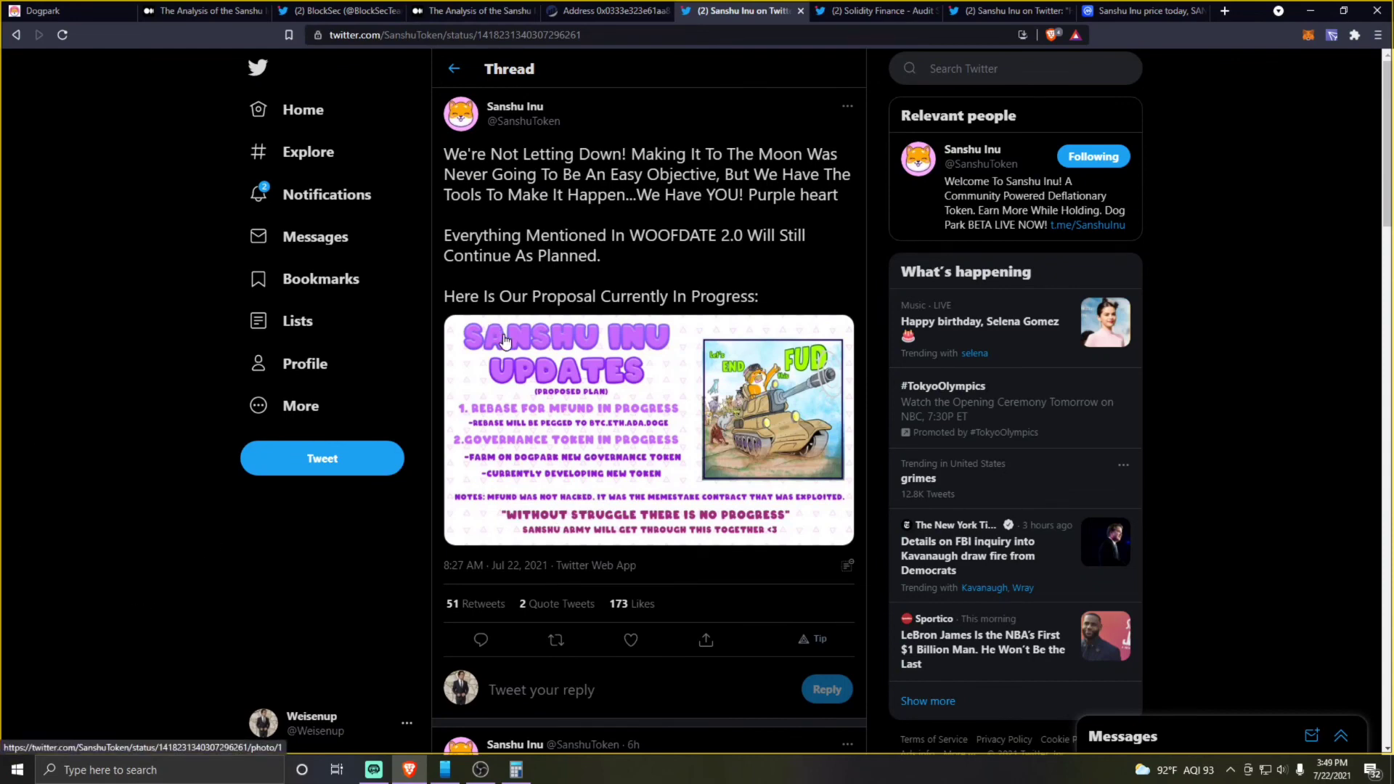
{"action": "left_click", "coordinate": [77, 8]}
{"action": "scroll", "coordinate": [335, 366], "scroll_direction": "up", "scroll_amount": 5}
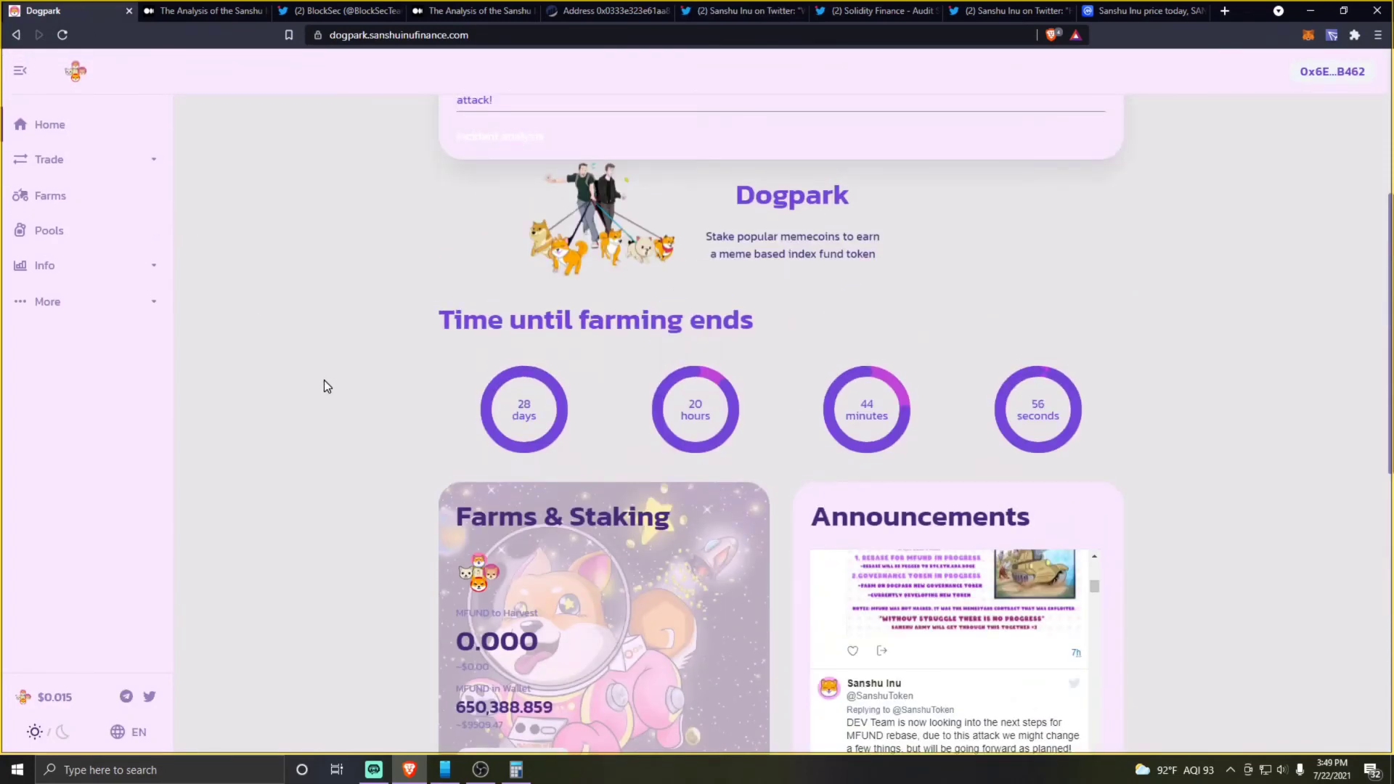
{"action": "scroll", "coordinate": [324, 386], "scroll_direction": "up", "scroll_amount": 3}
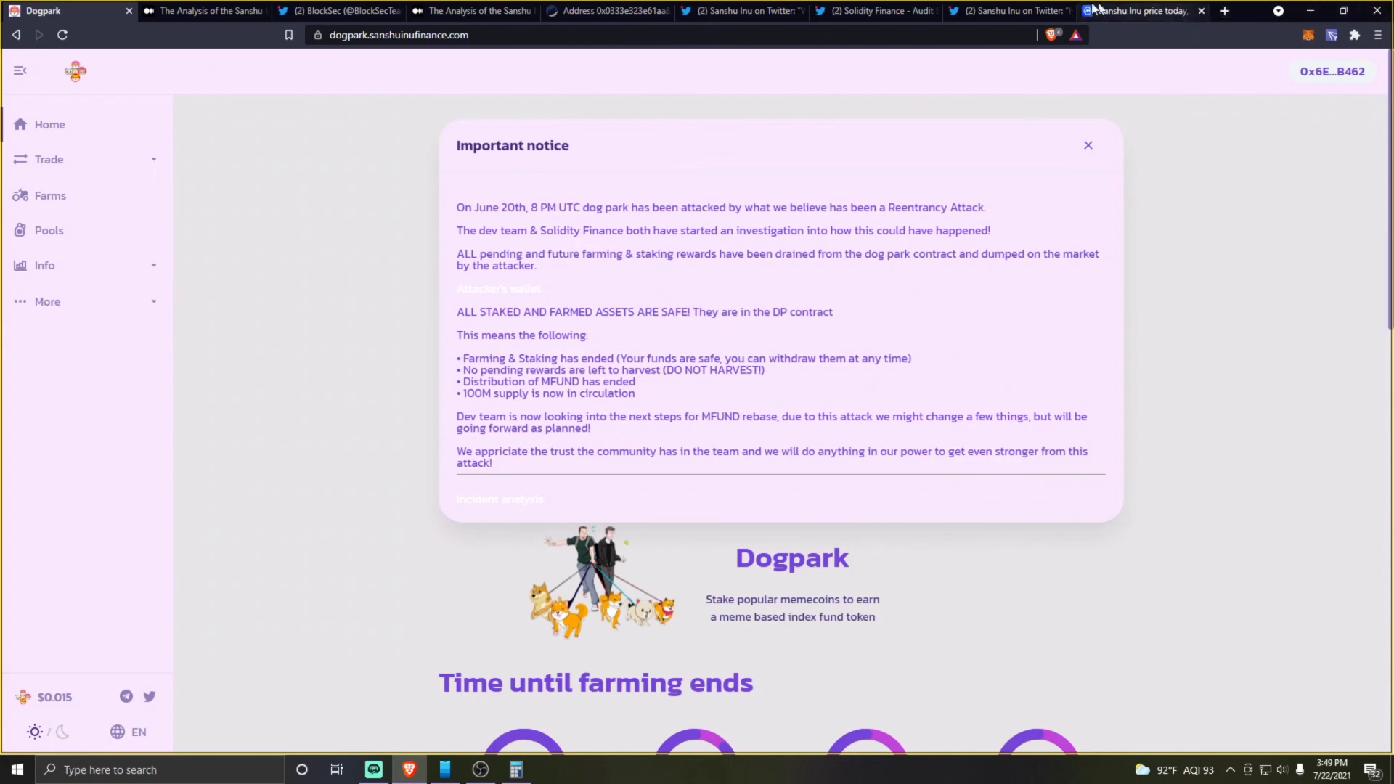
Cycle through the Sanshu Inu threads again, ending on Solidity Finance's Twitter profile.
{"action": "left_click", "coordinate": [1012, 12]}
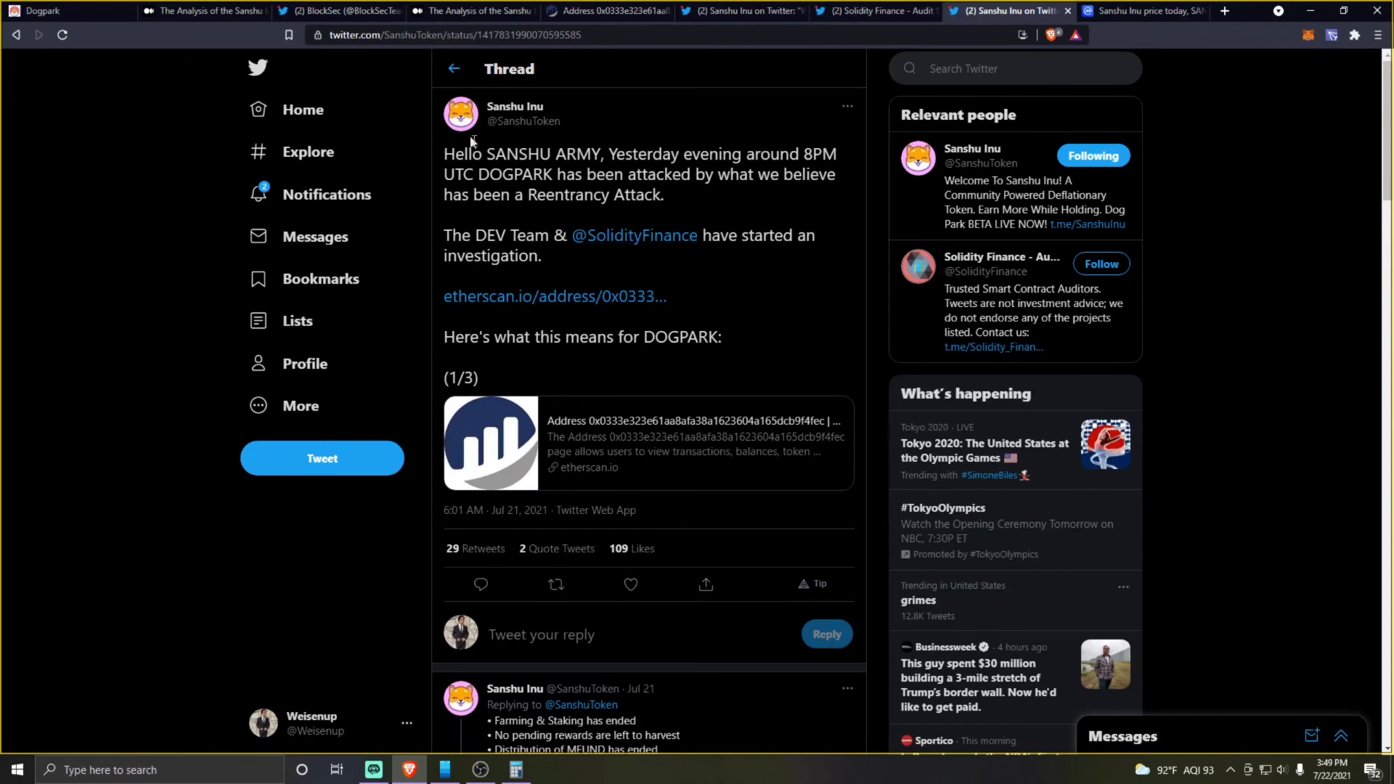
{"action": "left_click", "coordinate": [479, 11]}
{"action": "left_click", "coordinate": [709, 11]}
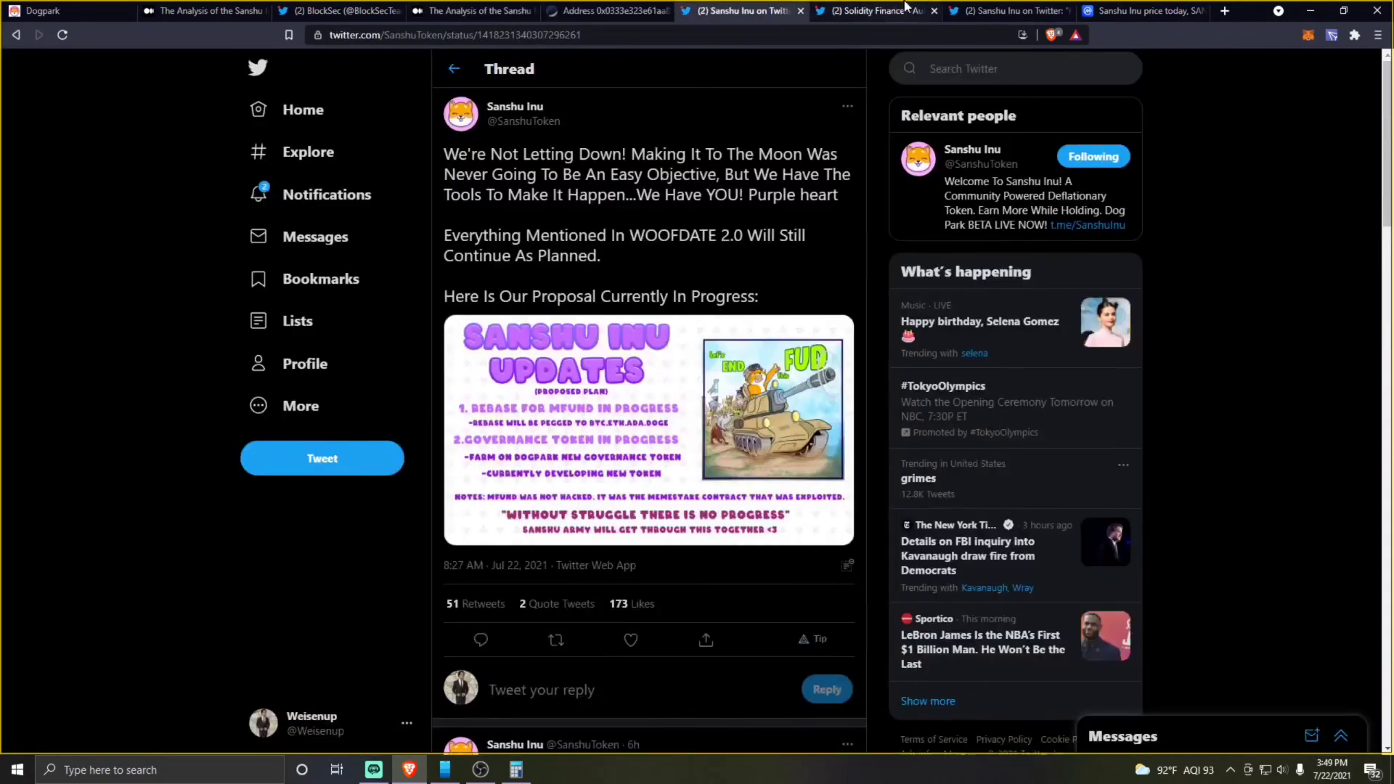
{"action": "left_click", "coordinate": [877, 10]}
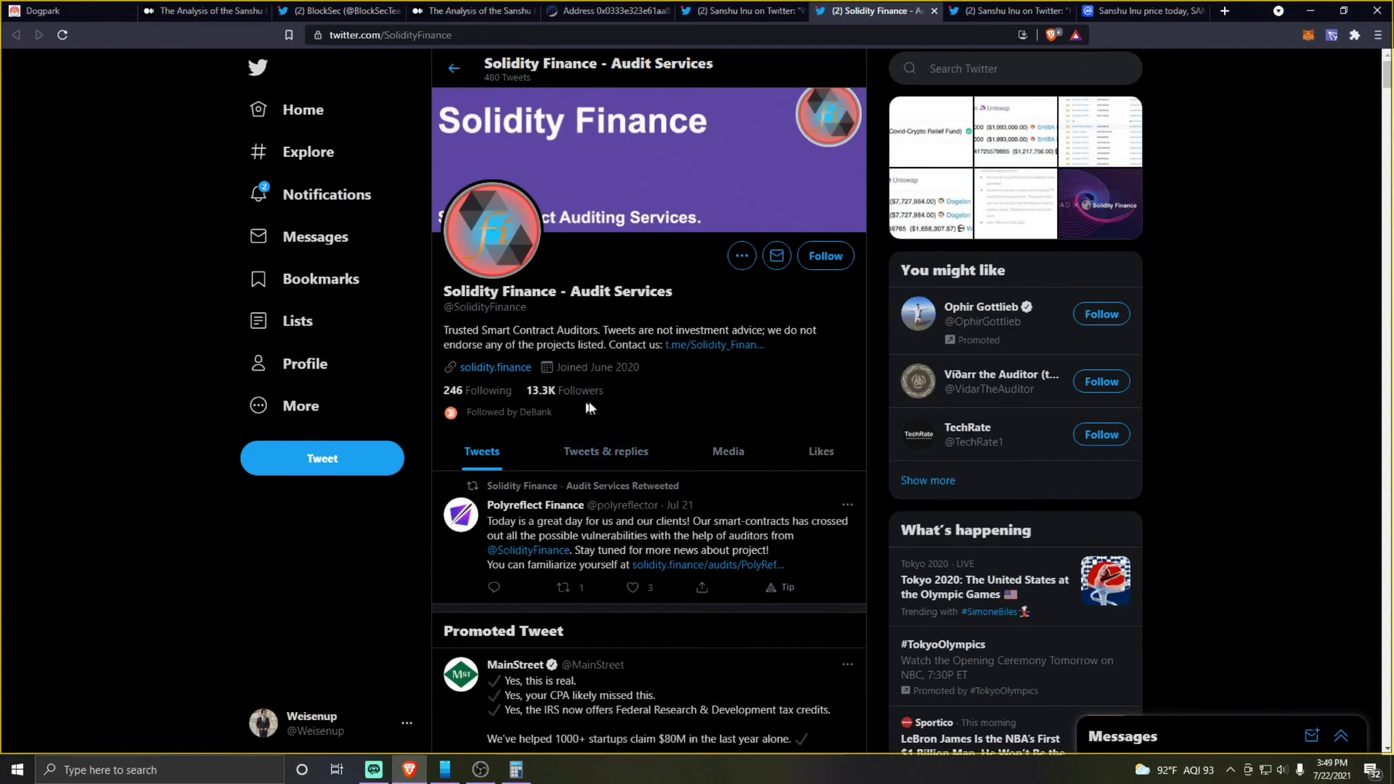
{"action": "scroll", "coordinate": [570, 360], "scroll_direction": "down", "scroll_amount": 1}
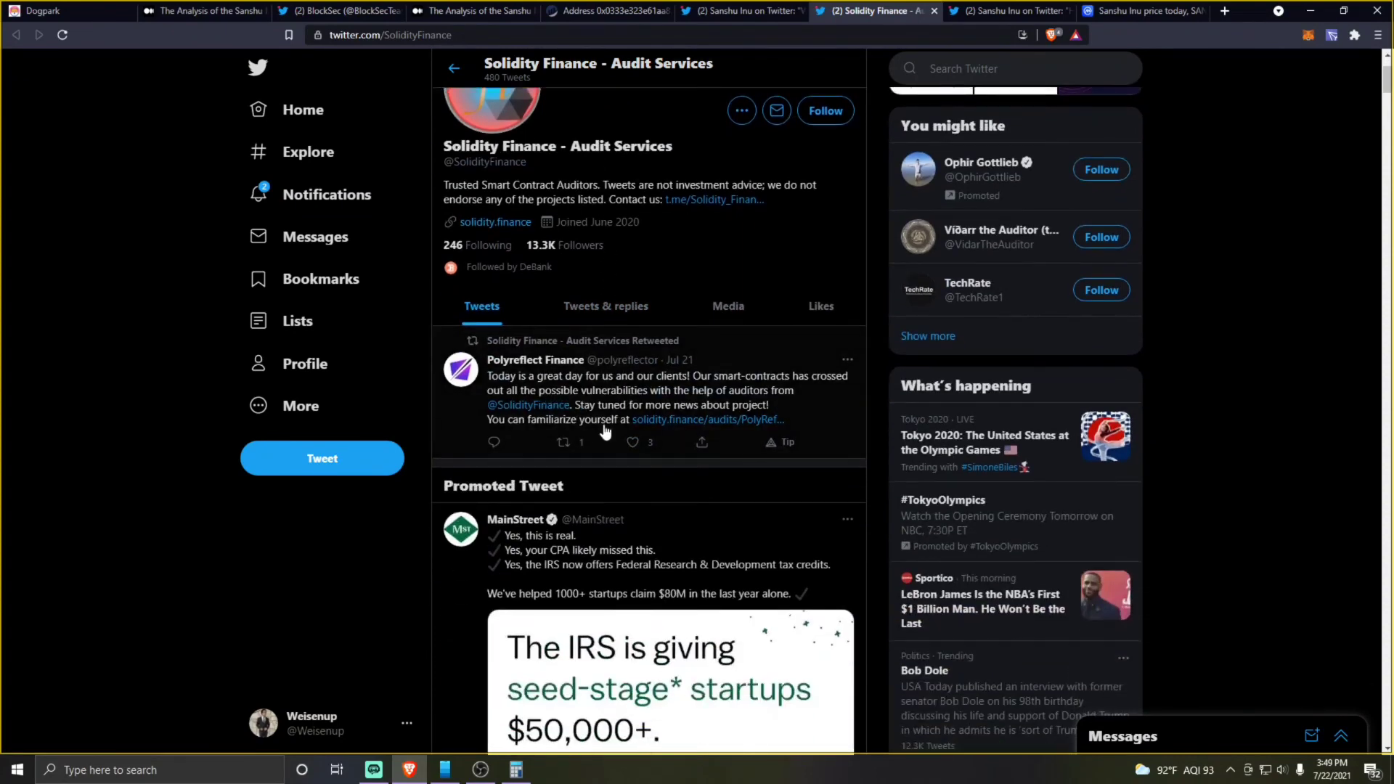
{"action": "scroll", "coordinate": [426, 361], "scroll_direction": "down", "scroll_amount": 2}
{"action": "scroll", "coordinate": [483, 364], "scroll_direction": "down", "scroll_amount": 3}
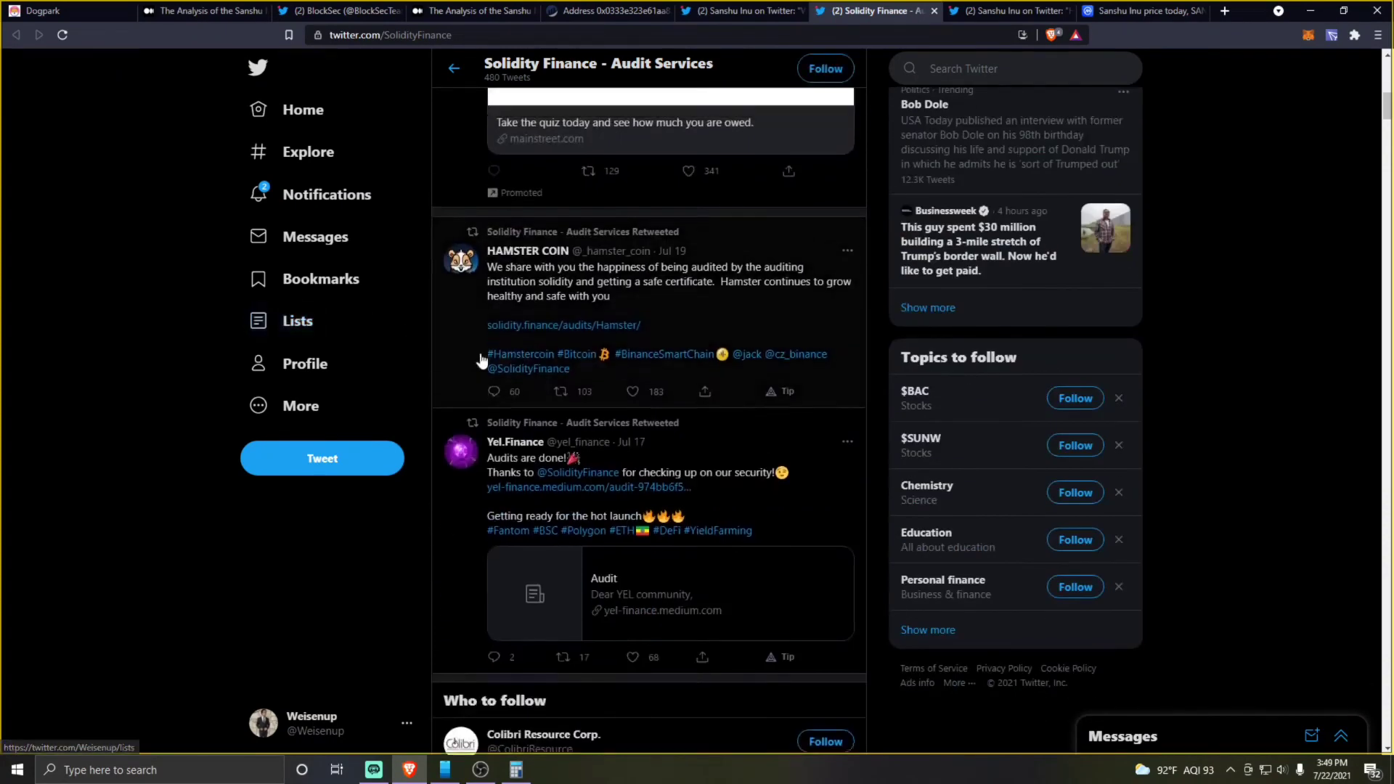
{"action": "scroll", "coordinate": [479, 351], "scroll_direction": "up", "scroll_amount": 4}
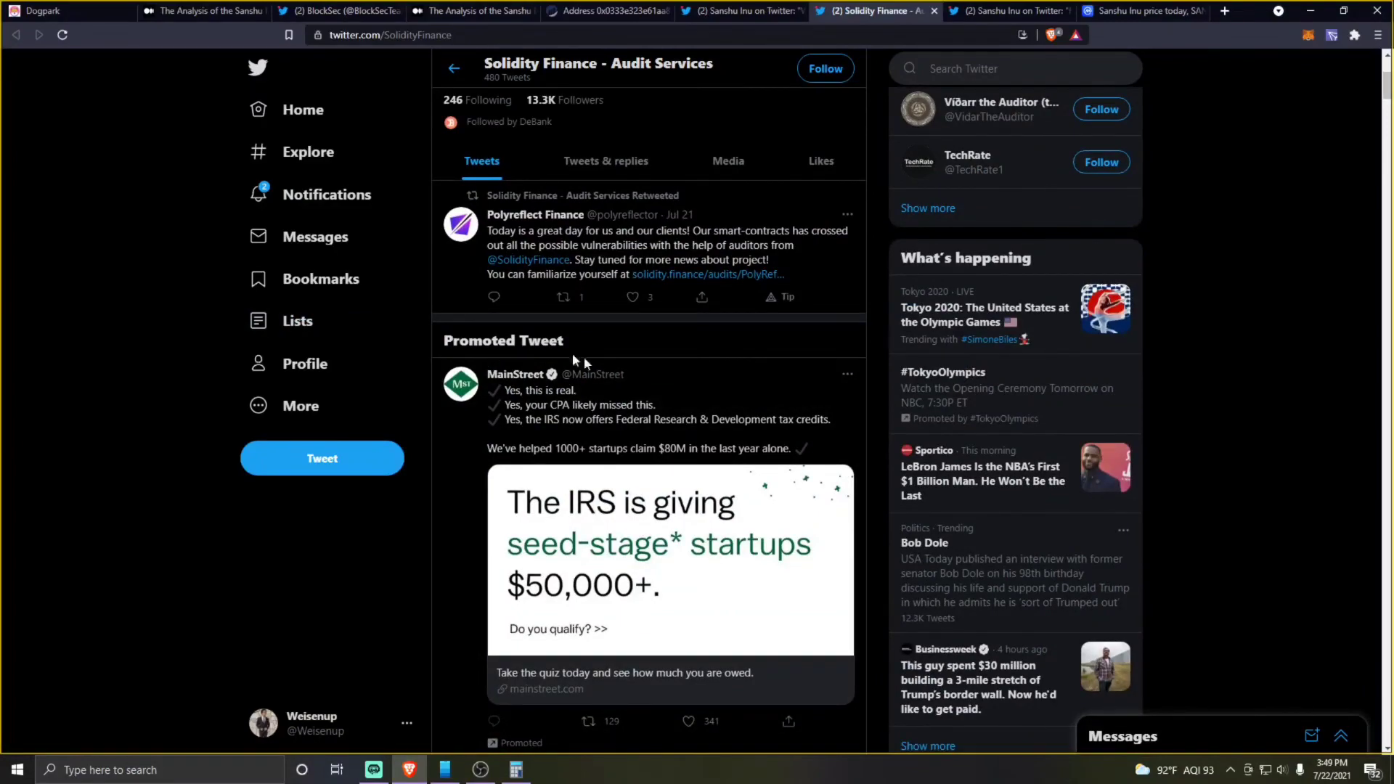
{"action": "scroll", "coordinate": [665, 366], "scroll_direction": "down", "scroll_amount": 2}
{"action": "scroll", "coordinate": [705, 379], "scroll_direction": "down", "scroll_amount": 2}
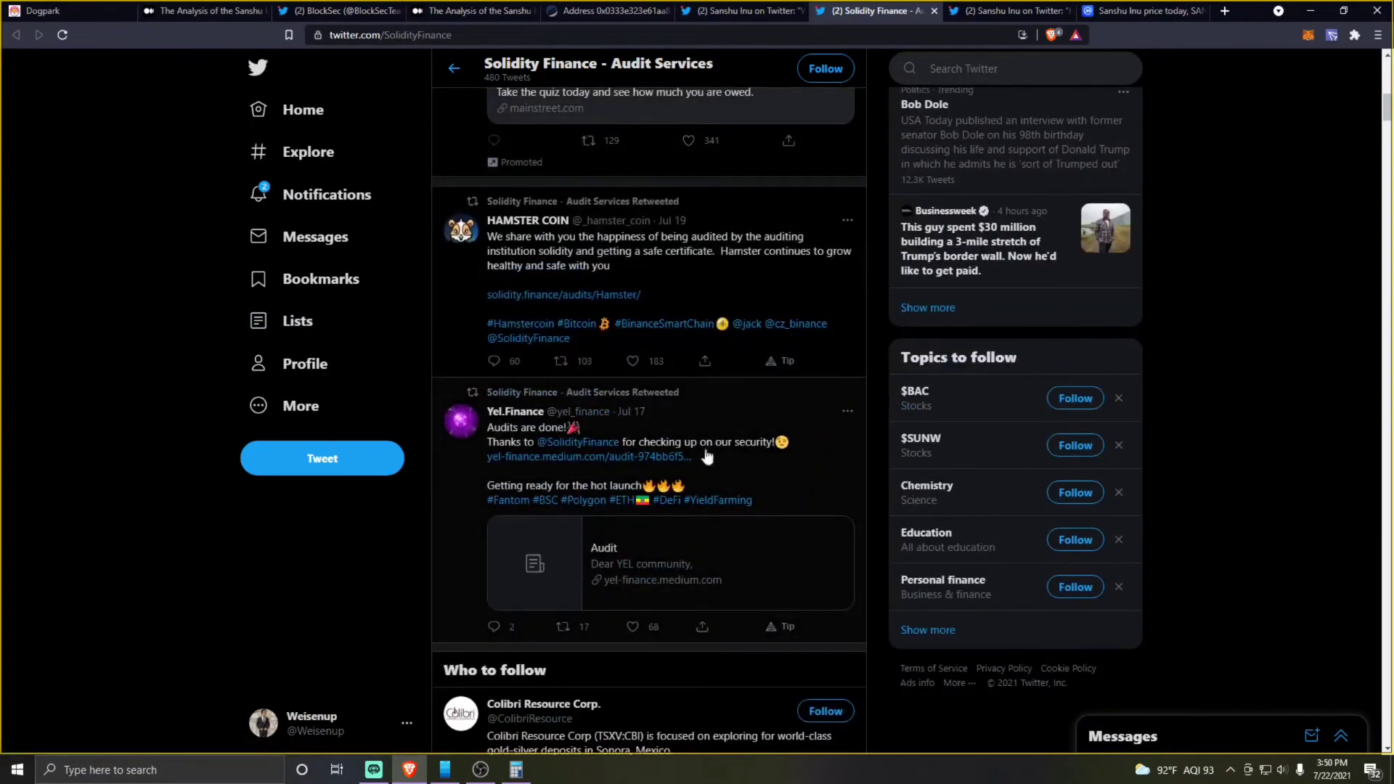
{"action": "scroll", "coordinate": [706, 458], "scroll_direction": "down", "scroll_amount": 3}
{"action": "scroll", "coordinate": [704, 570], "scroll_direction": "down", "scroll_amount": 1}
{"action": "scroll", "coordinate": [655, 567], "scroll_direction": "down", "scroll_amount": 1}
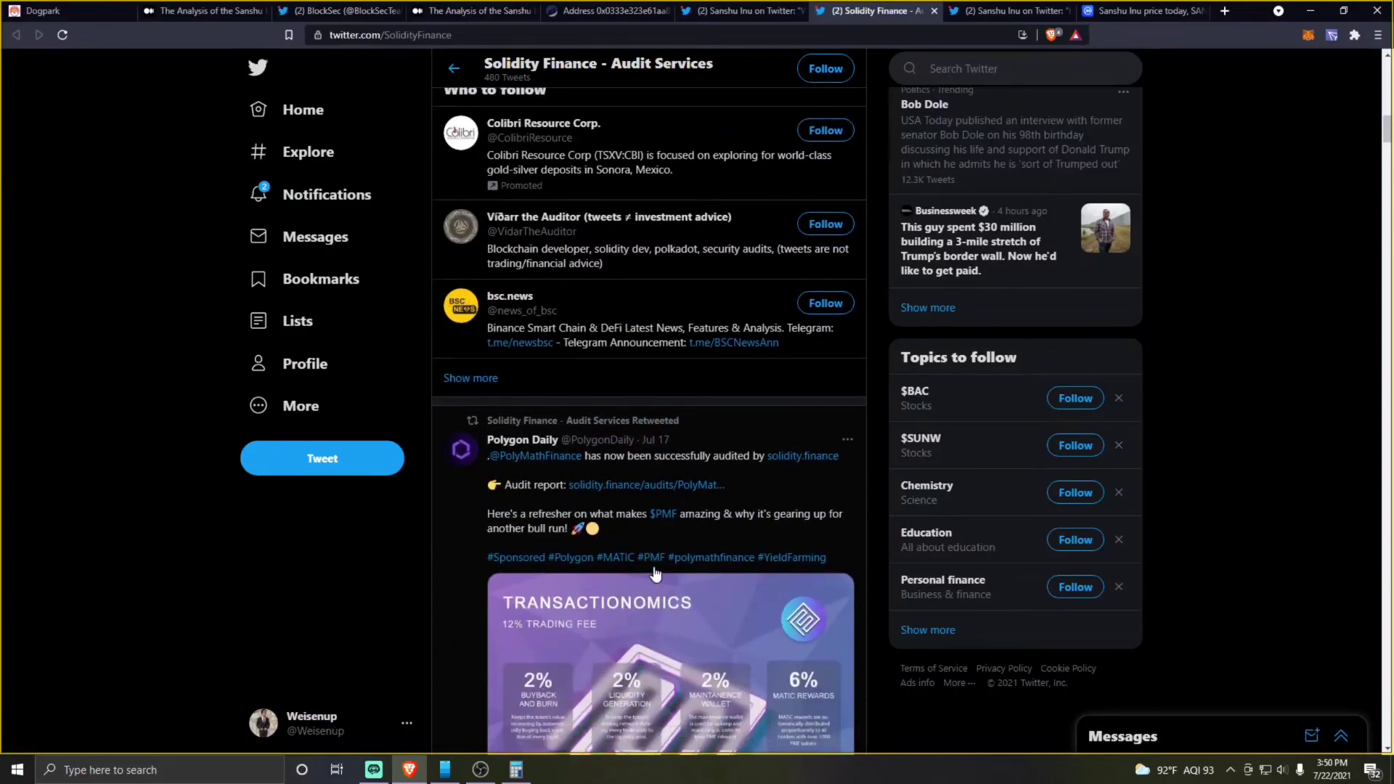
{"action": "scroll", "coordinate": [656, 570], "scroll_direction": "down", "scroll_amount": 1}
{"action": "scroll", "coordinate": [657, 574], "scroll_direction": "down", "scroll_amount": 3}
{"action": "scroll", "coordinate": [659, 577], "scroll_direction": "down", "scroll_amount": 2}
{"action": "scroll", "coordinate": [659, 578], "scroll_direction": "down", "scroll_amount": 2}
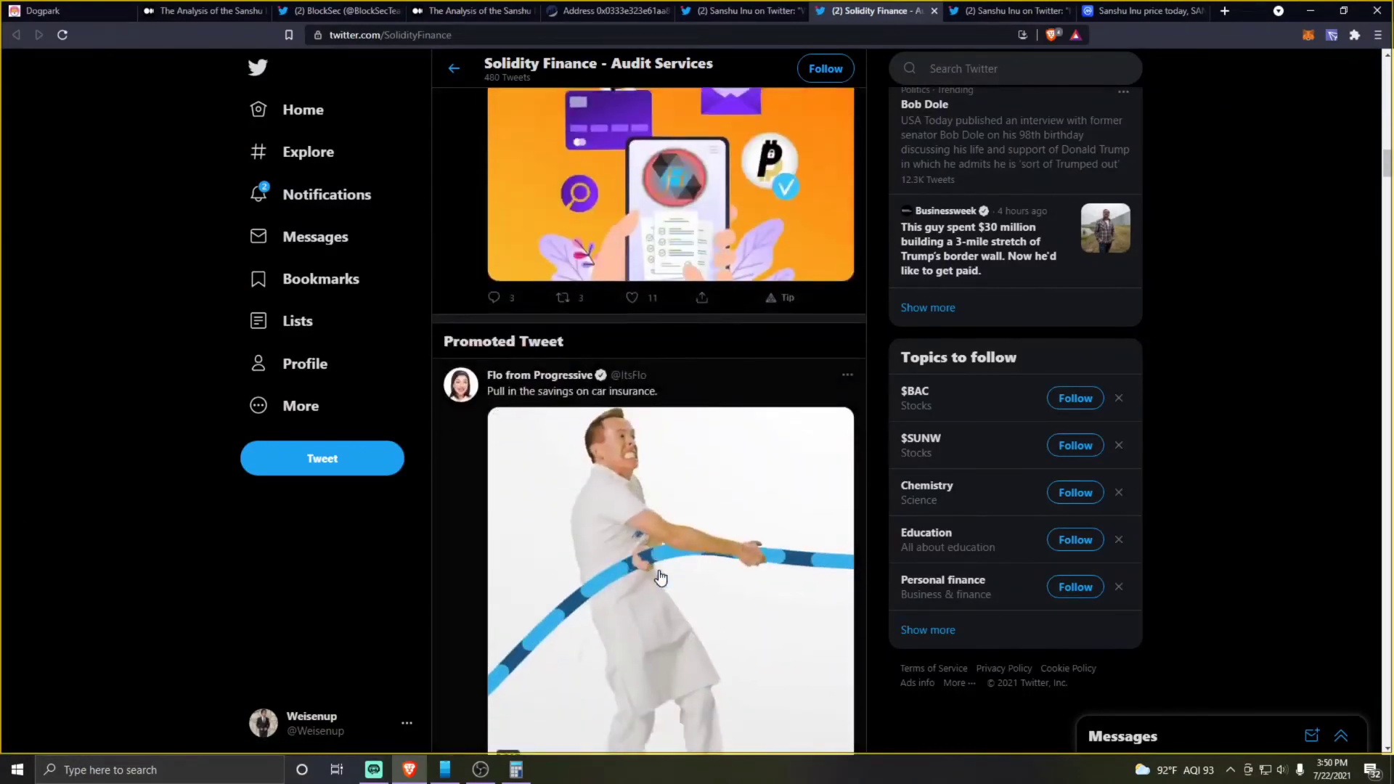
{"action": "scroll", "coordinate": [659, 578], "scroll_direction": "down", "scroll_amount": 2}
{"action": "scroll", "coordinate": [658, 581], "scroll_direction": "down", "scroll_amount": 3}
{"action": "scroll", "coordinate": [659, 583], "scroll_direction": "down", "scroll_amount": 3}
{"action": "scroll", "coordinate": [659, 582], "scroll_direction": "down", "scroll_amount": 2}
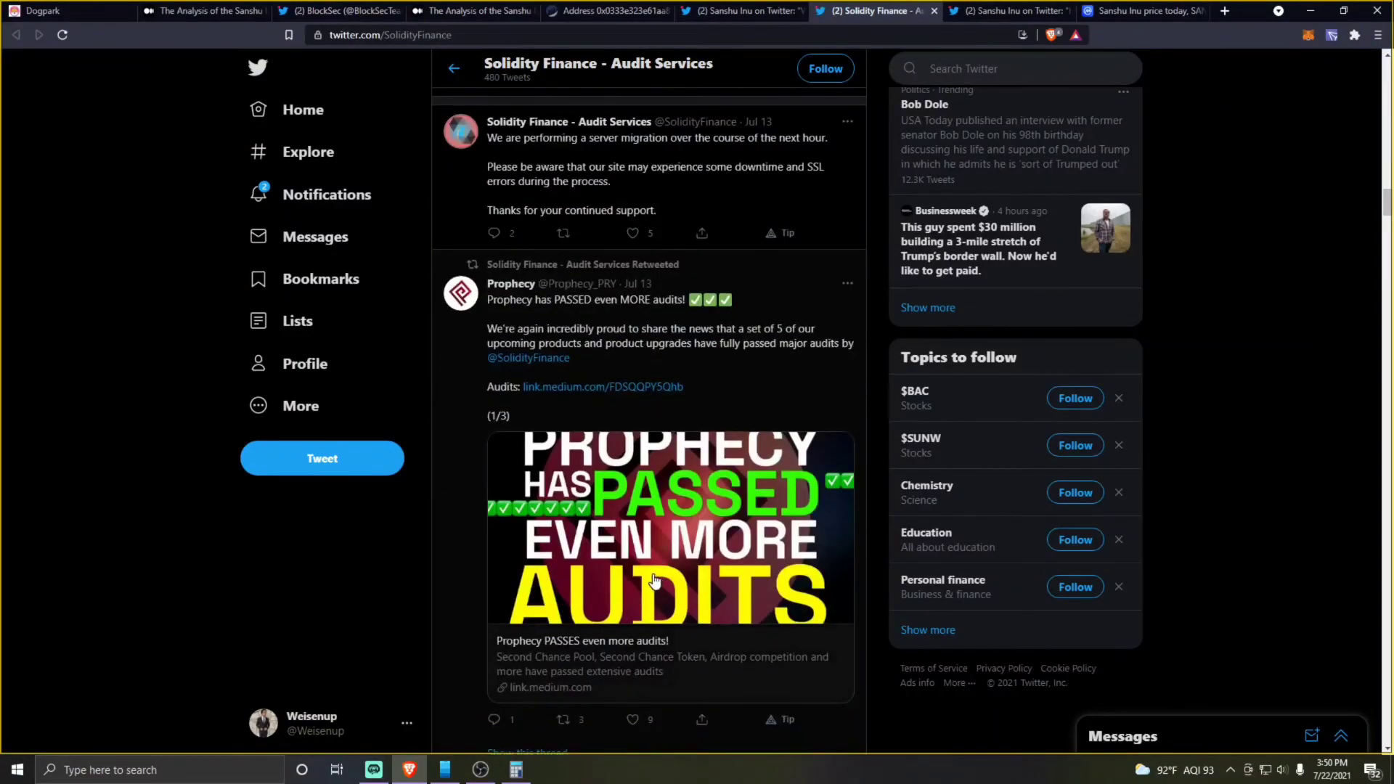
{"action": "scroll", "coordinate": [657, 582], "scroll_direction": "down", "scroll_amount": 4}
{"action": "scroll", "coordinate": [651, 580], "scroll_direction": "down", "scroll_amount": 3}
{"action": "scroll", "coordinate": [645, 577], "scroll_direction": "down", "scroll_amount": 4}
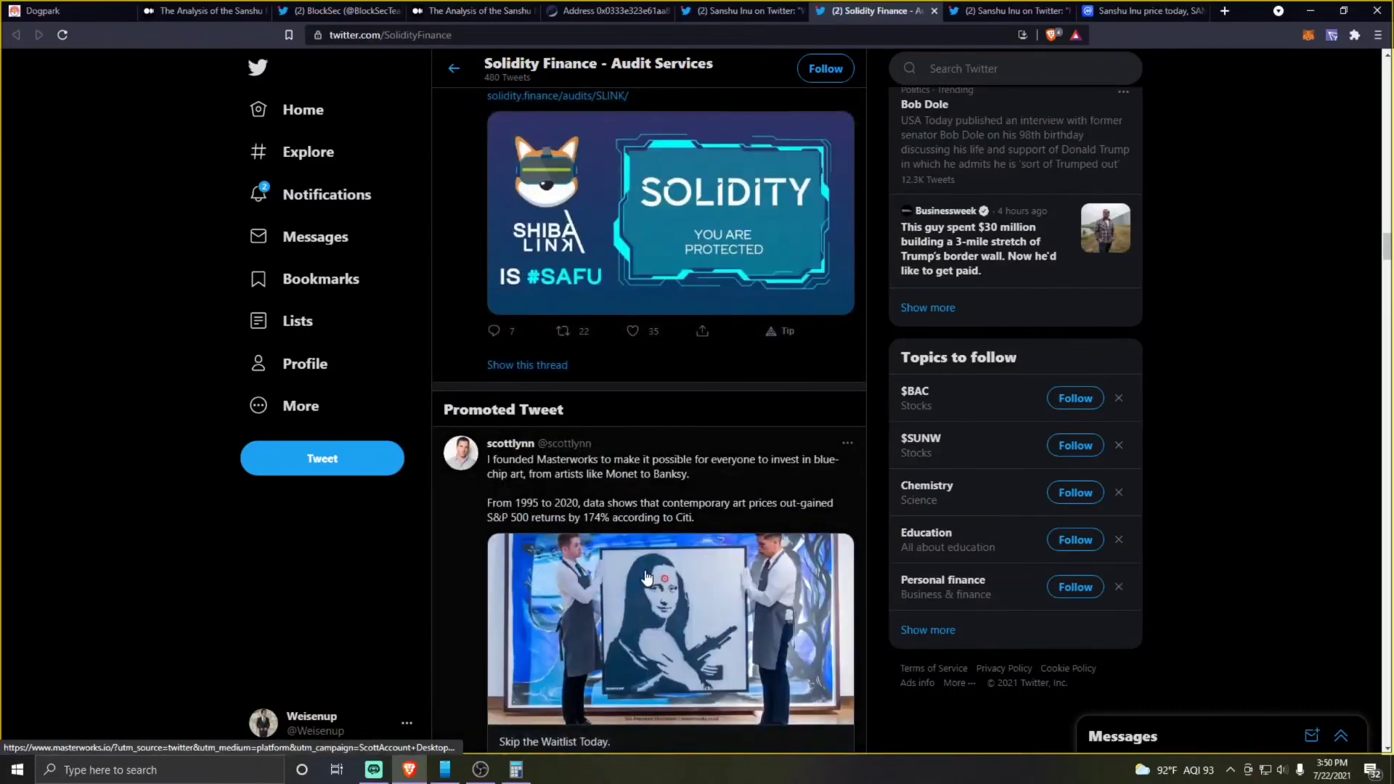
{"action": "scroll", "coordinate": [645, 576], "scroll_direction": "down", "scroll_amount": 4}
{"action": "scroll", "coordinate": [915, 477], "scroll_direction": "down", "scroll_amount": 1}
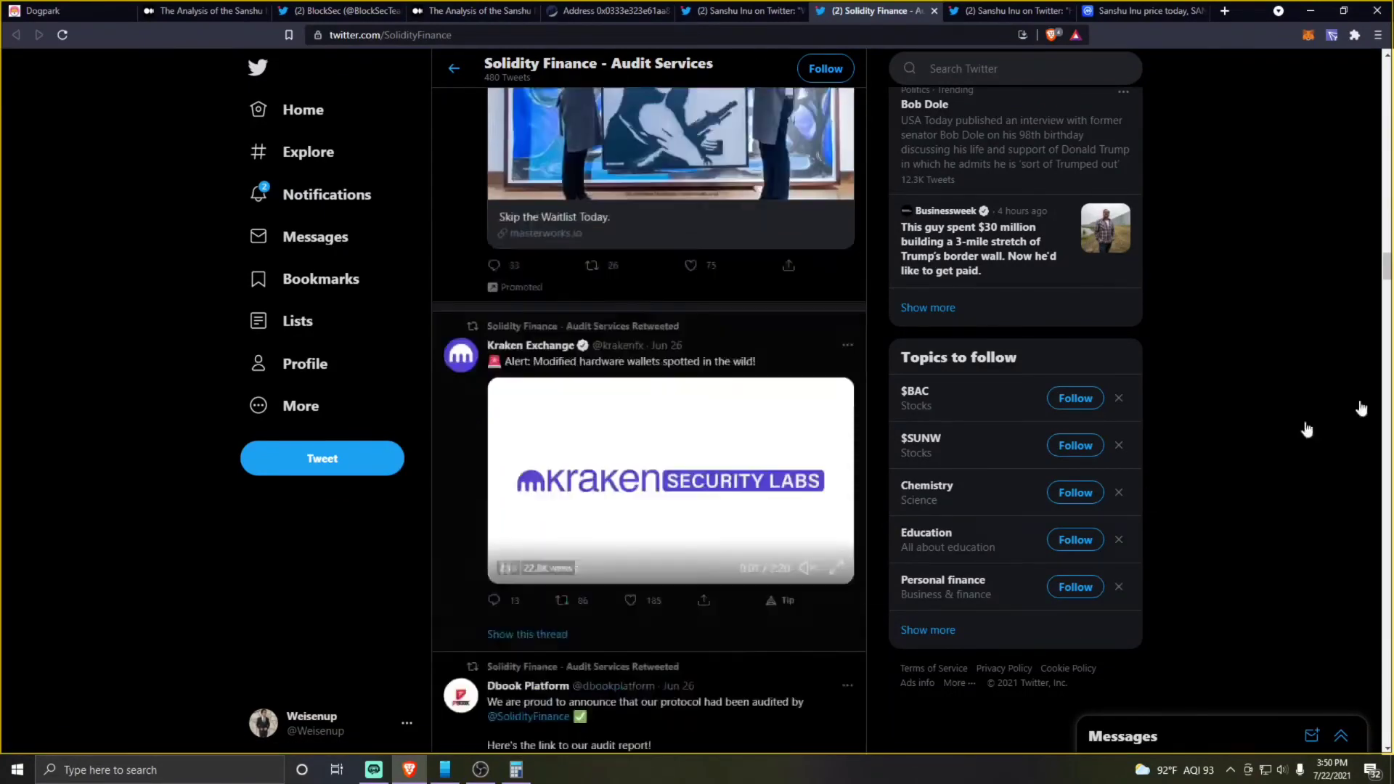
{"action": "scroll", "coordinate": [1307, 425], "scroll_direction": "down", "scroll_amount": 1}
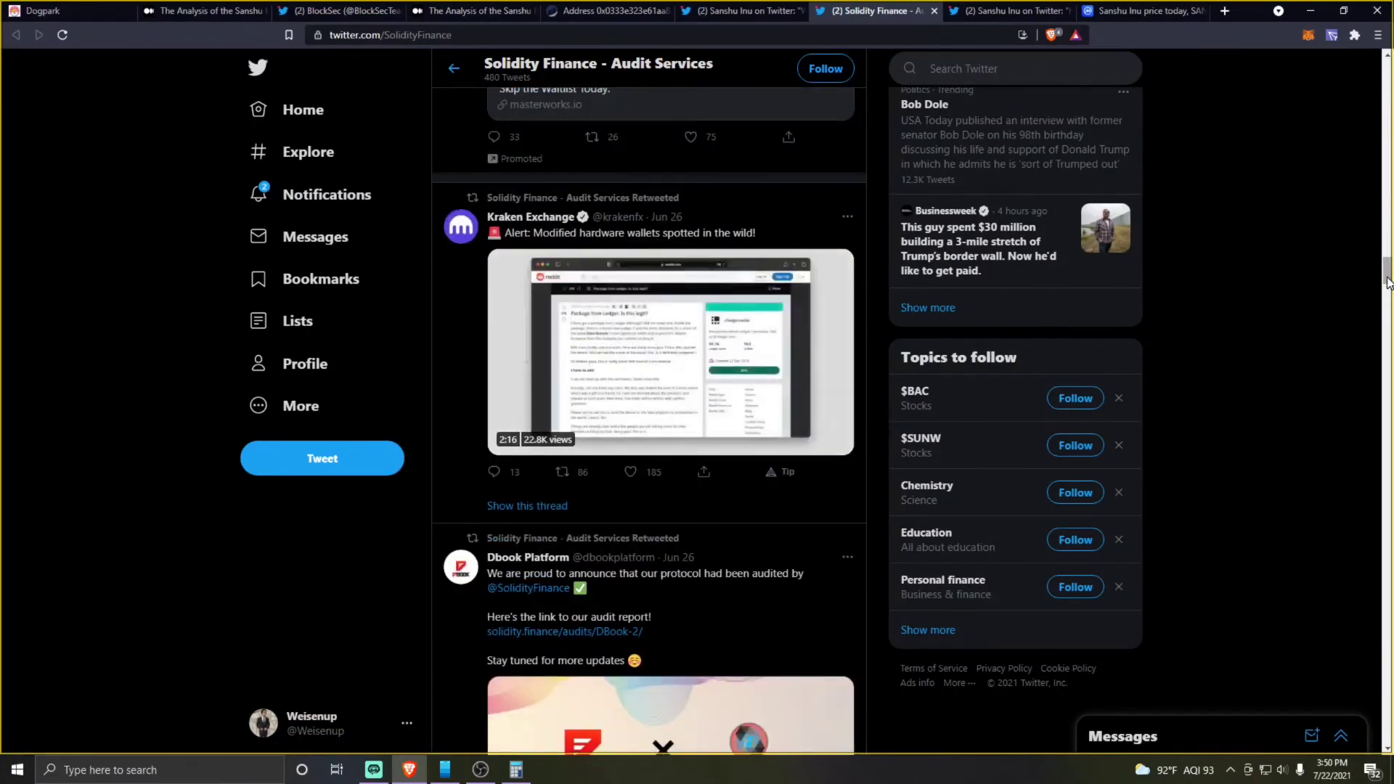
{"action": "left_click_drag", "start_coordinate": [1389, 294], "coordinate": [1390, 321]}
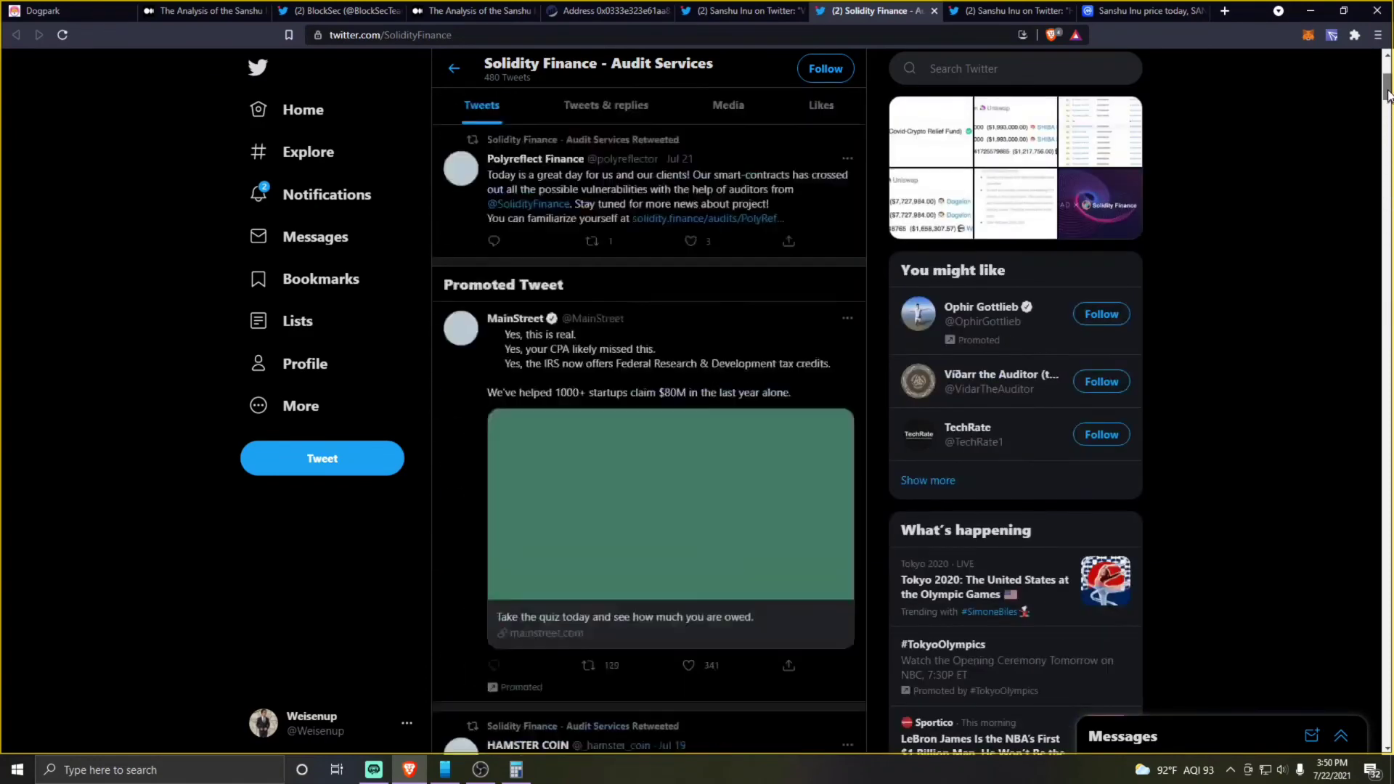
{"action": "left_click_drag", "start_coordinate": [1391, 317], "coordinate": [1388, 59]}
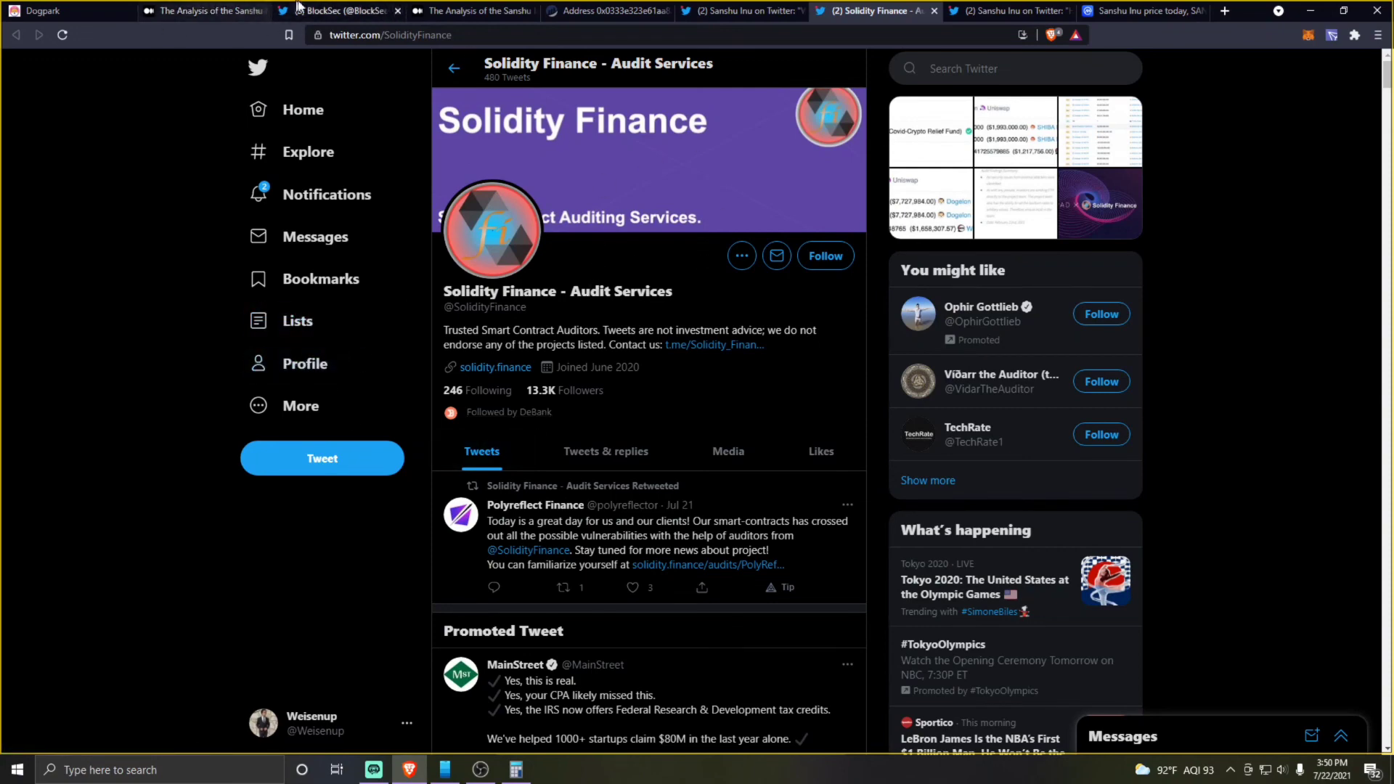
Return to Dogpark's home page showing MFUND stats, the $561,778.78 TVL and Add MFUND address.
{"action": "left_click", "coordinate": [95, 14]}
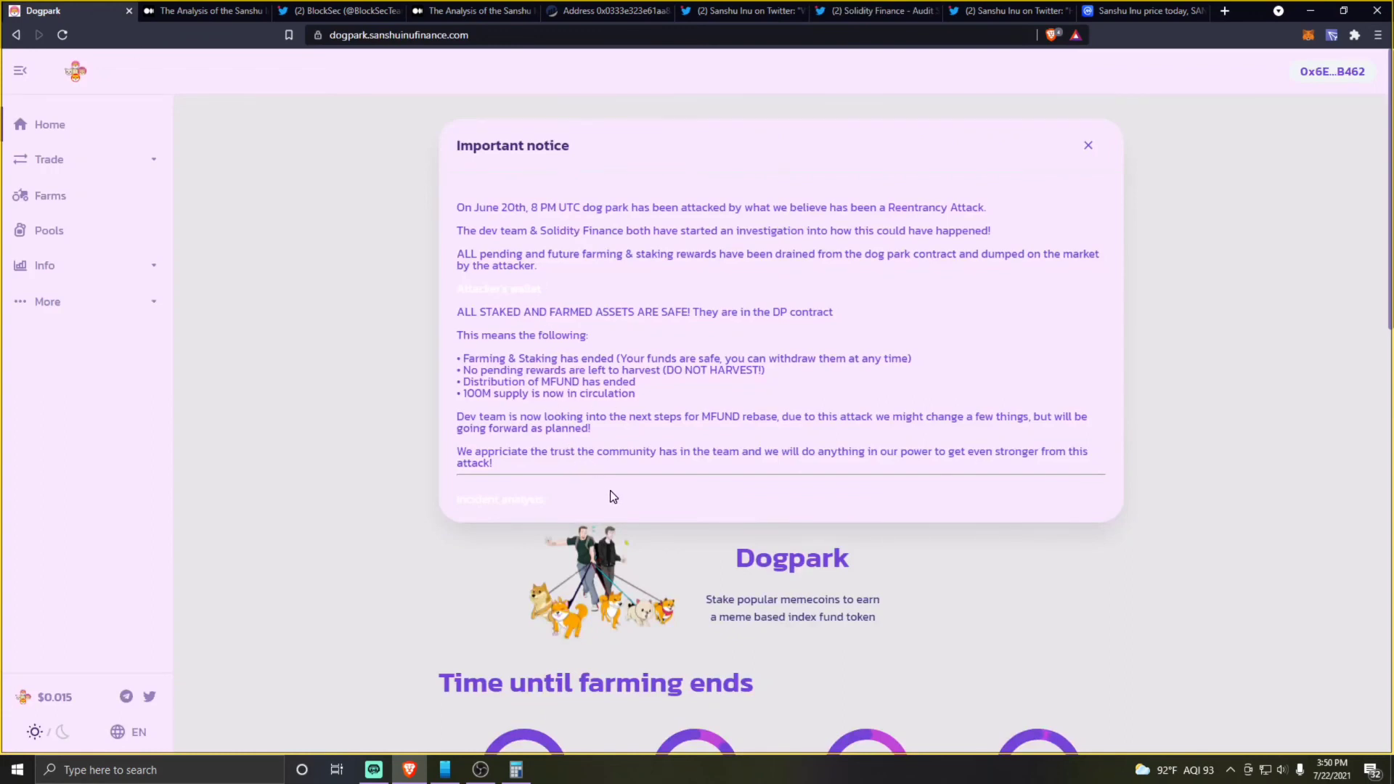
{"action": "scroll", "coordinate": [609, 484], "scroll_direction": "down", "scroll_amount": 2}
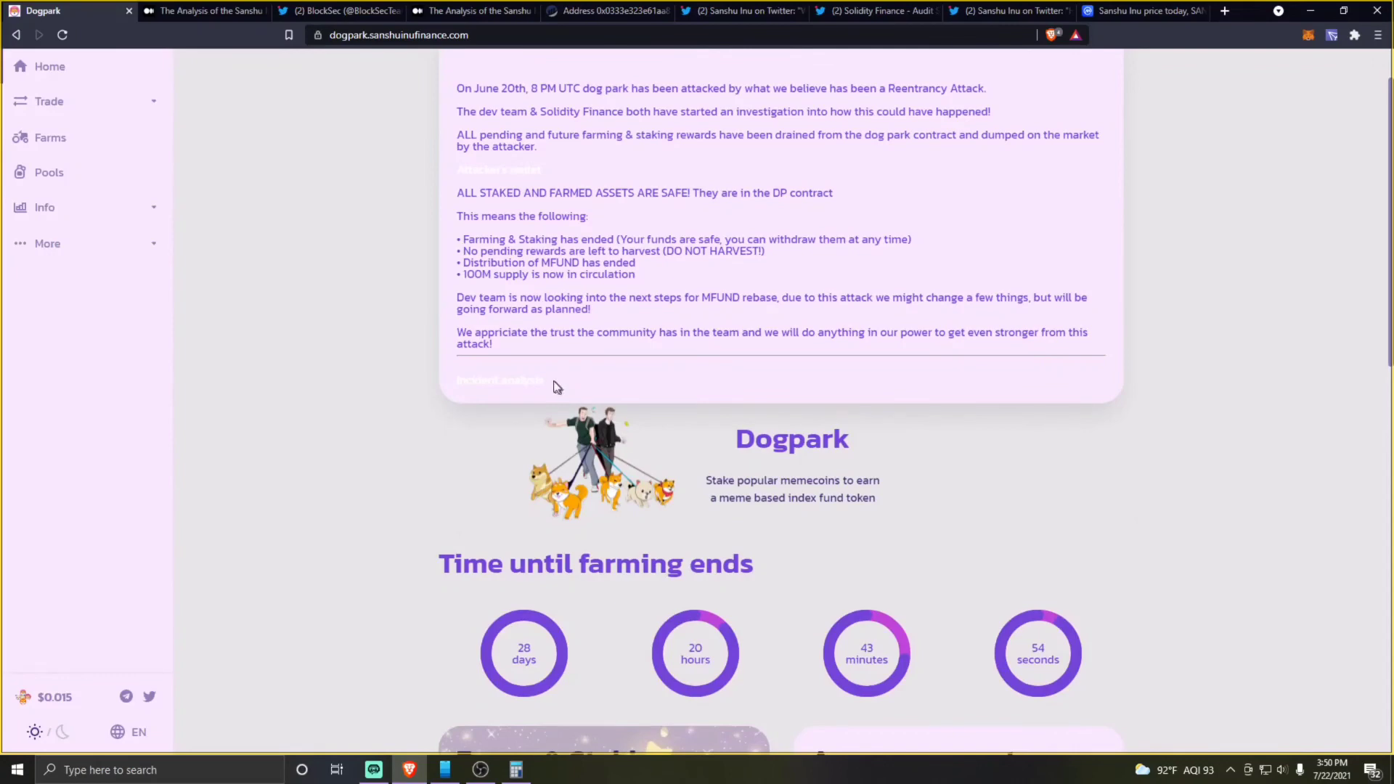
{"action": "scroll", "coordinate": [638, 509], "scroll_direction": "down", "scroll_amount": 3}
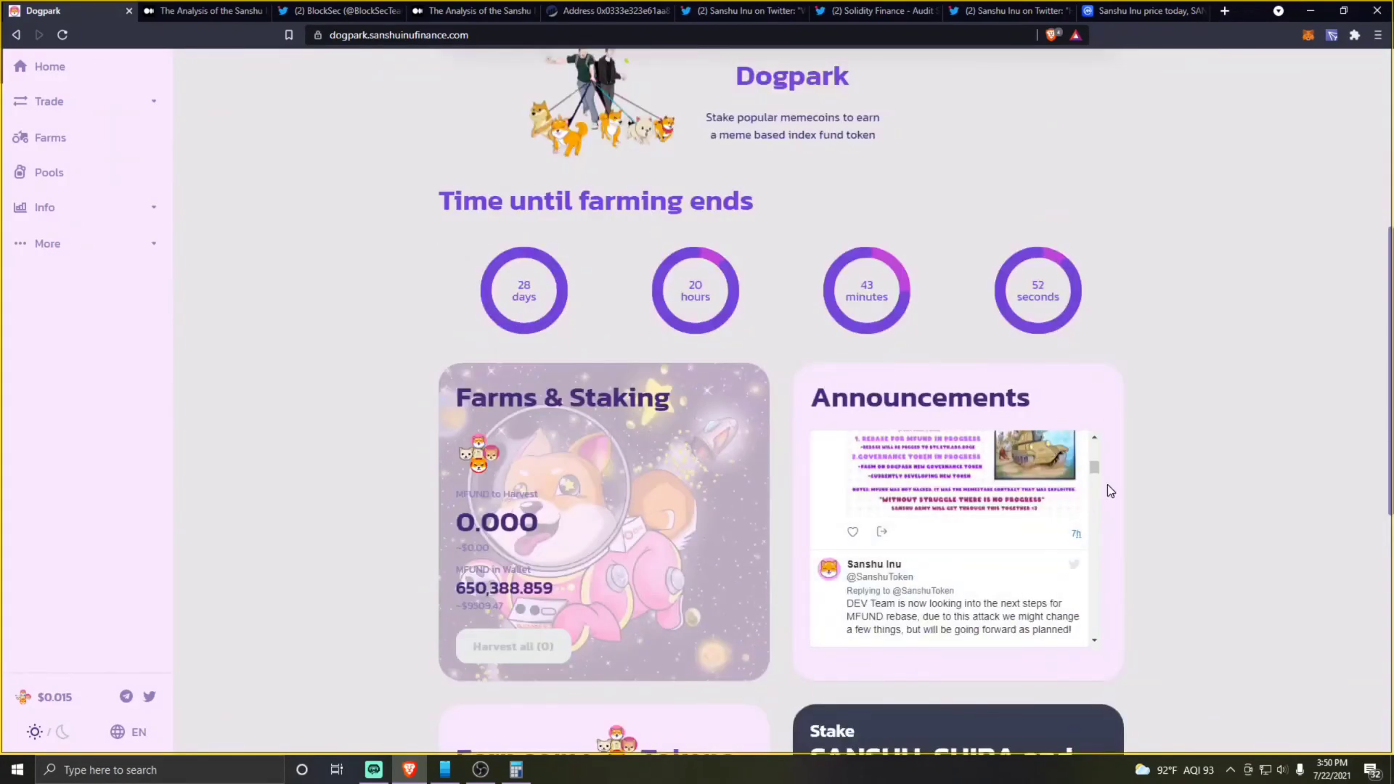
{"action": "scroll", "coordinate": [1070, 526], "scroll_direction": "down", "scroll_amount": 3}
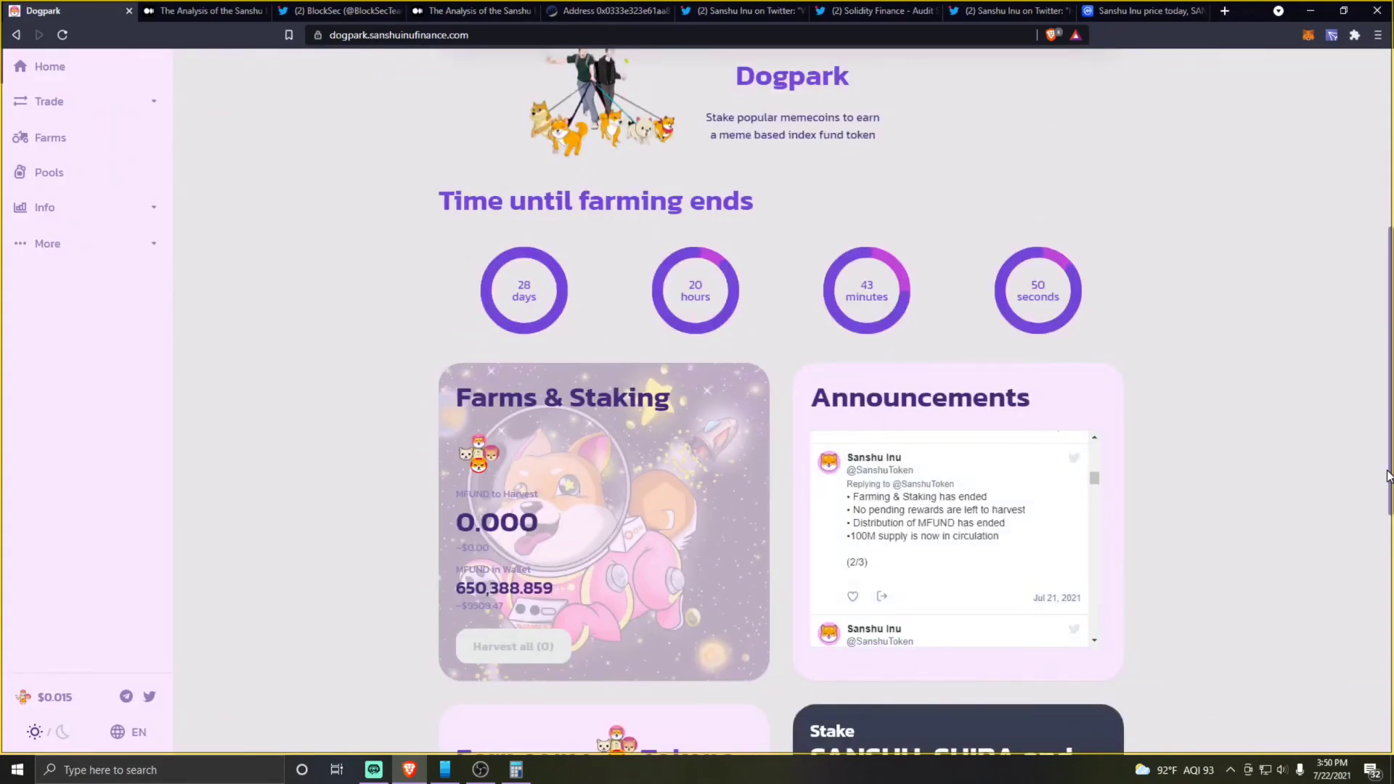
{"action": "scroll", "coordinate": [1282, 503], "scroll_direction": "down", "scroll_amount": 3}
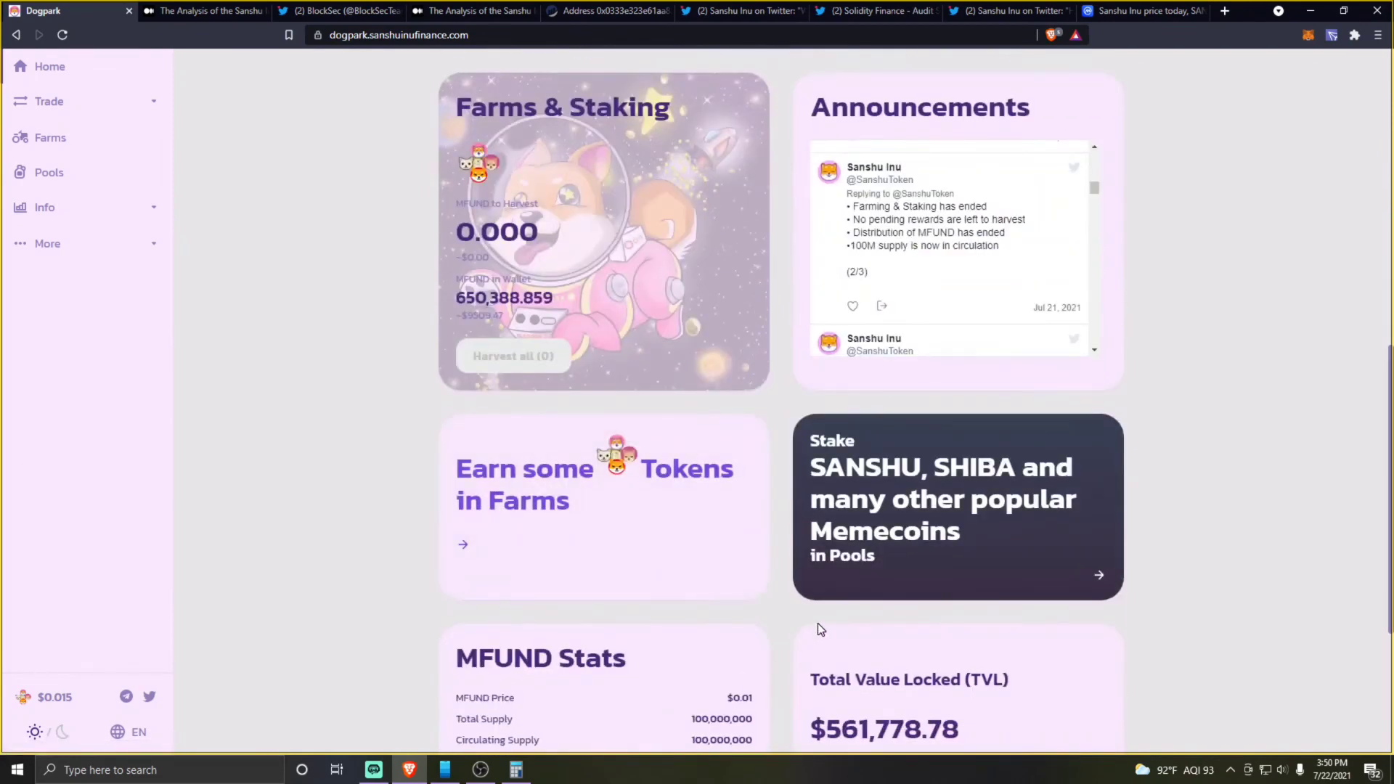
{"action": "scroll", "coordinate": [817, 623], "scroll_direction": "down", "scroll_amount": 1}
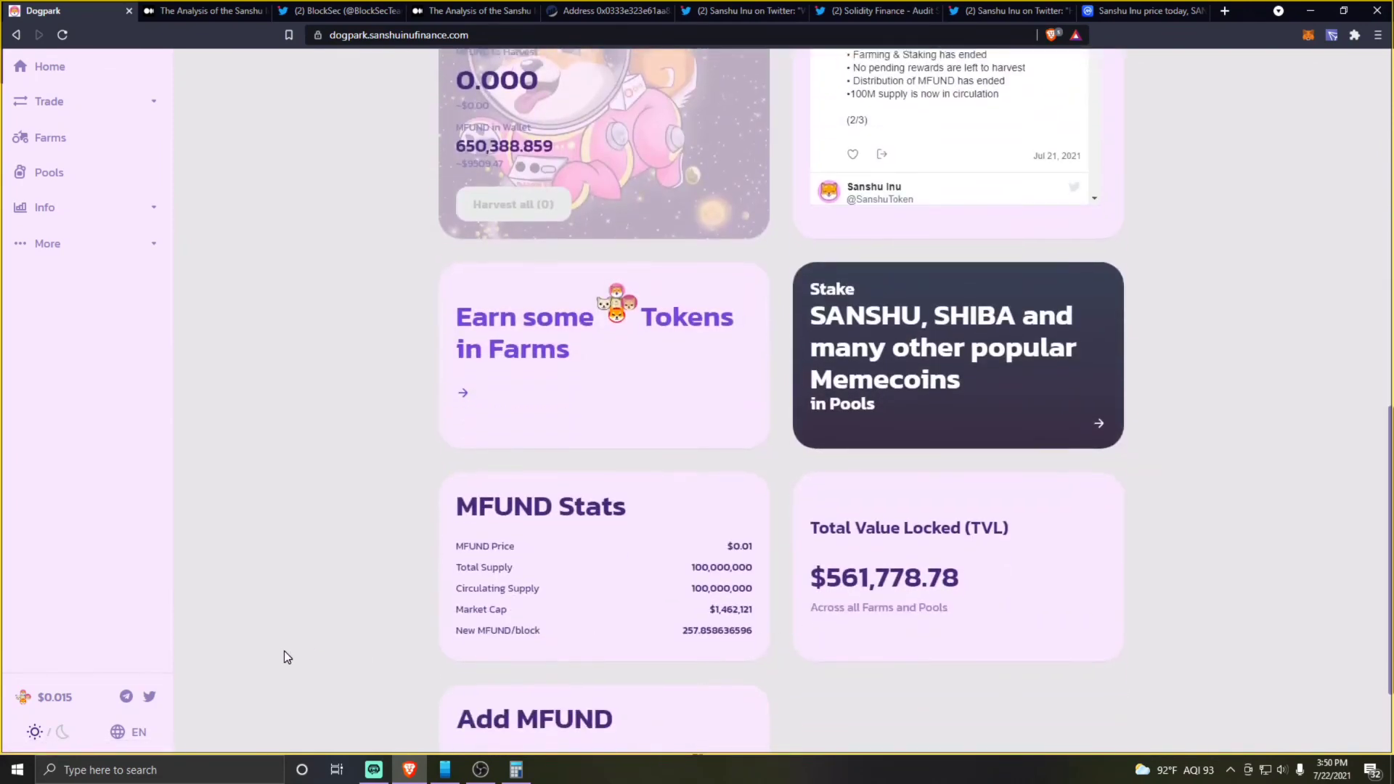
{"action": "scroll", "coordinate": [285, 650], "scroll_direction": "down", "scroll_amount": 1}
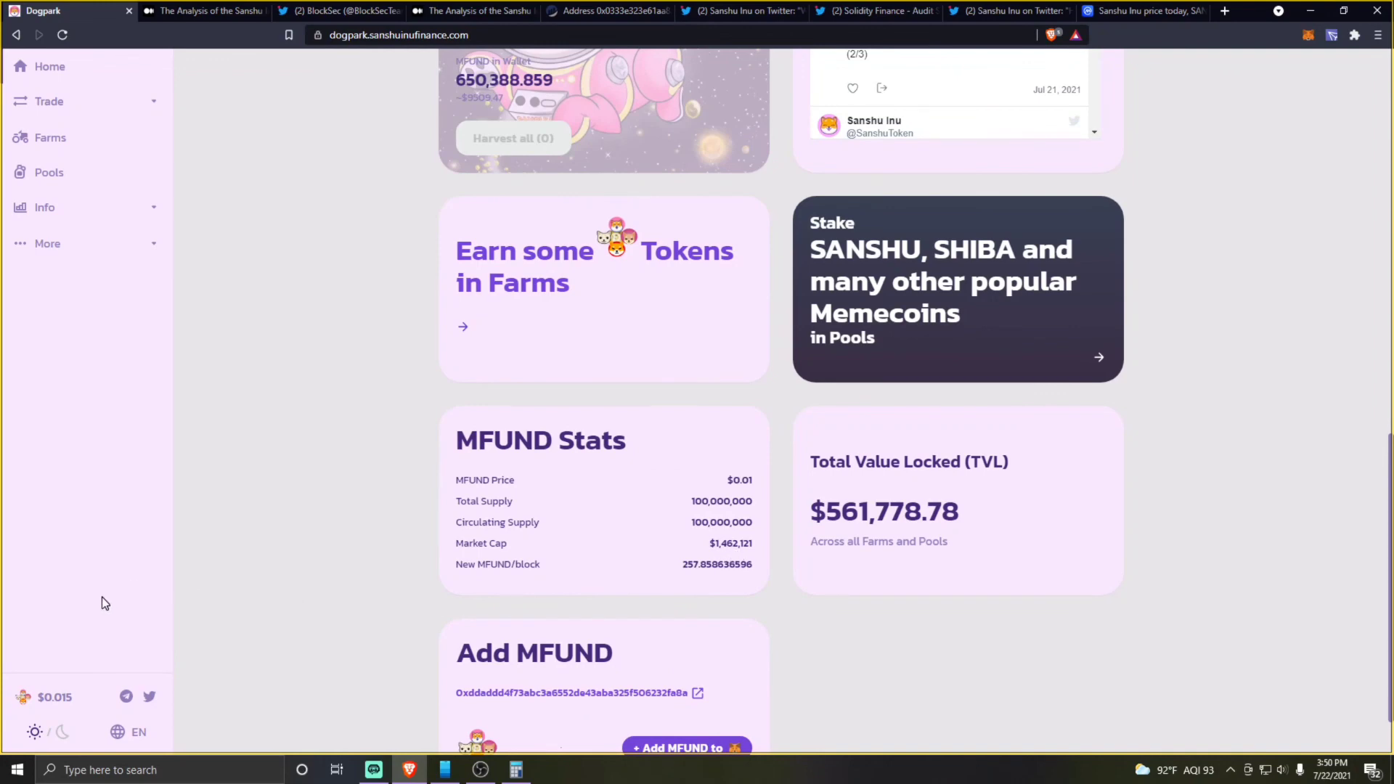
{"action": "scroll", "coordinate": [109, 599], "scroll_direction": "down", "scroll_amount": 1}
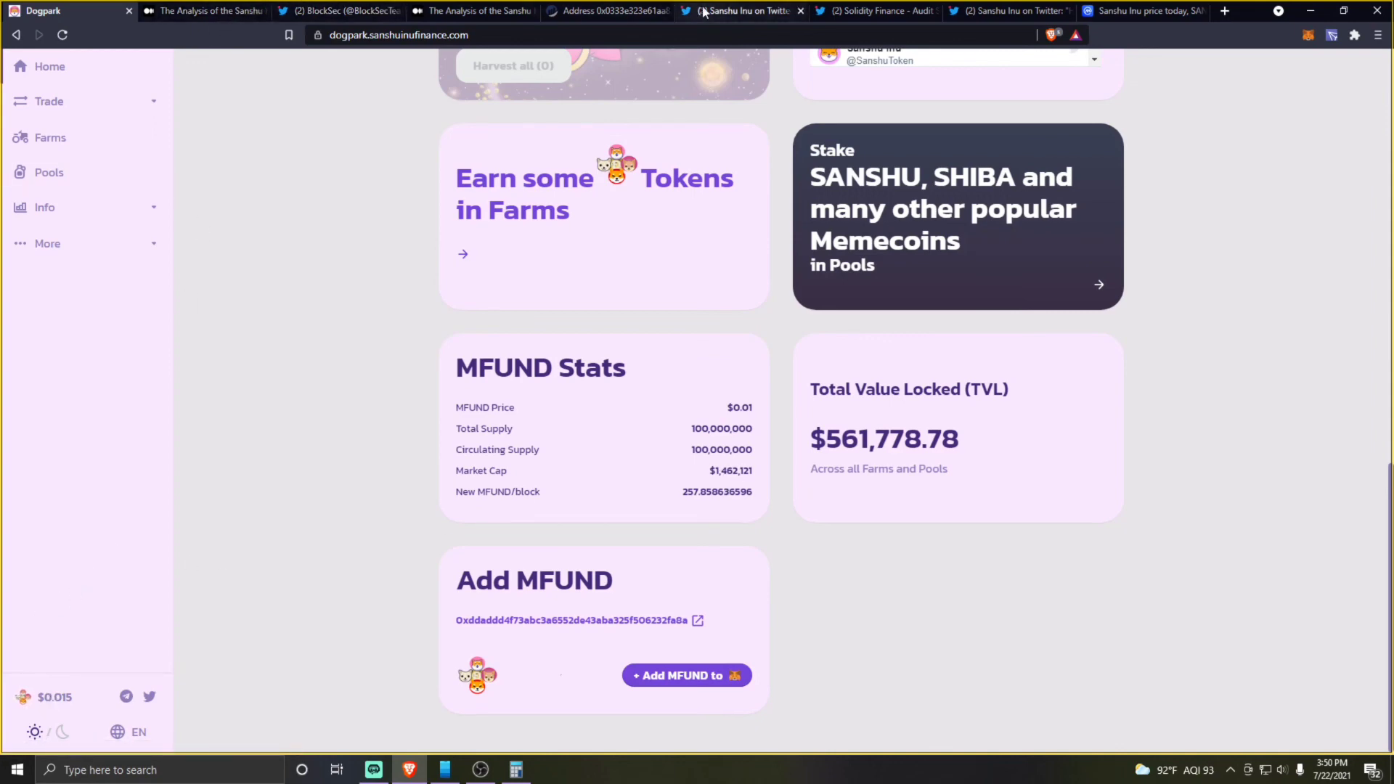
{"action": "left_click", "coordinate": [882, 9]}
{"action": "left_click", "coordinate": [1117, 11]}
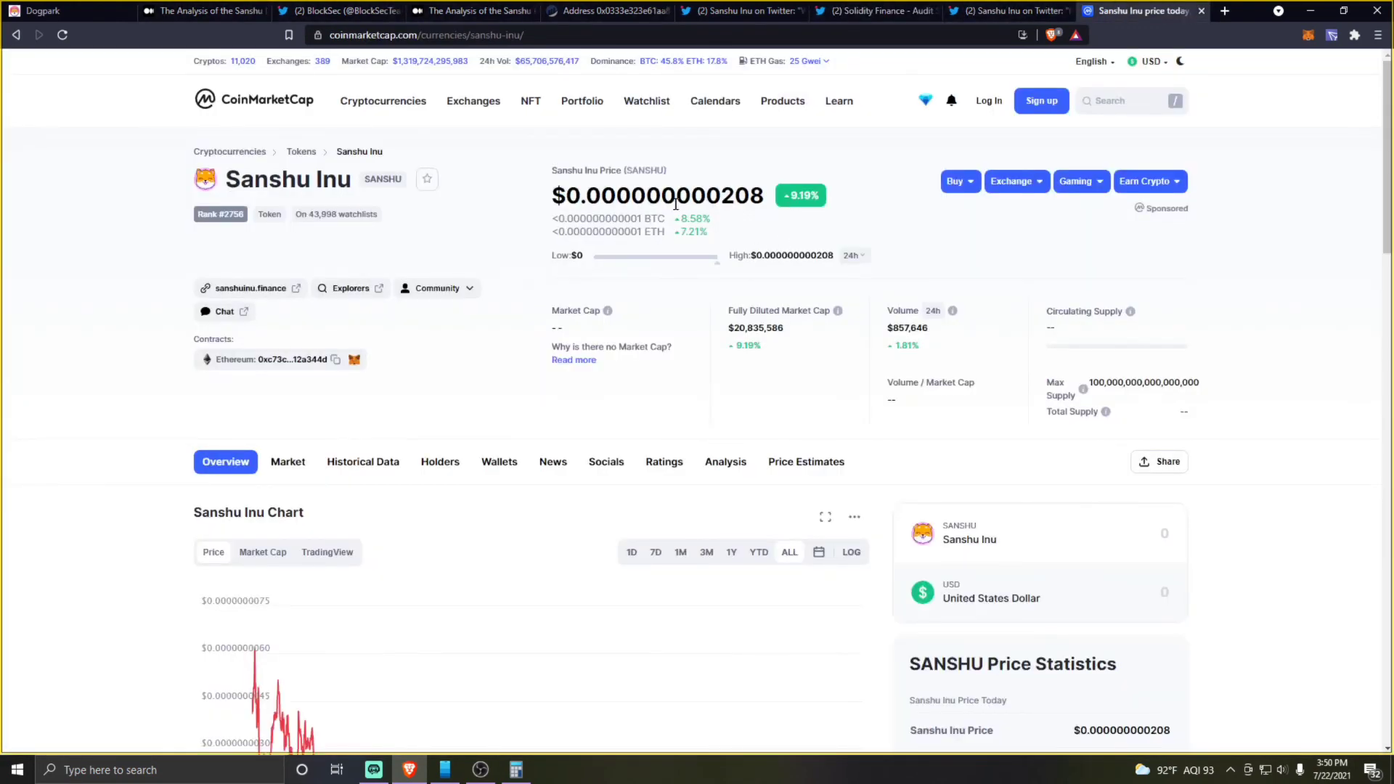
{"action": "left_click", "coordinate": [232, 8]}
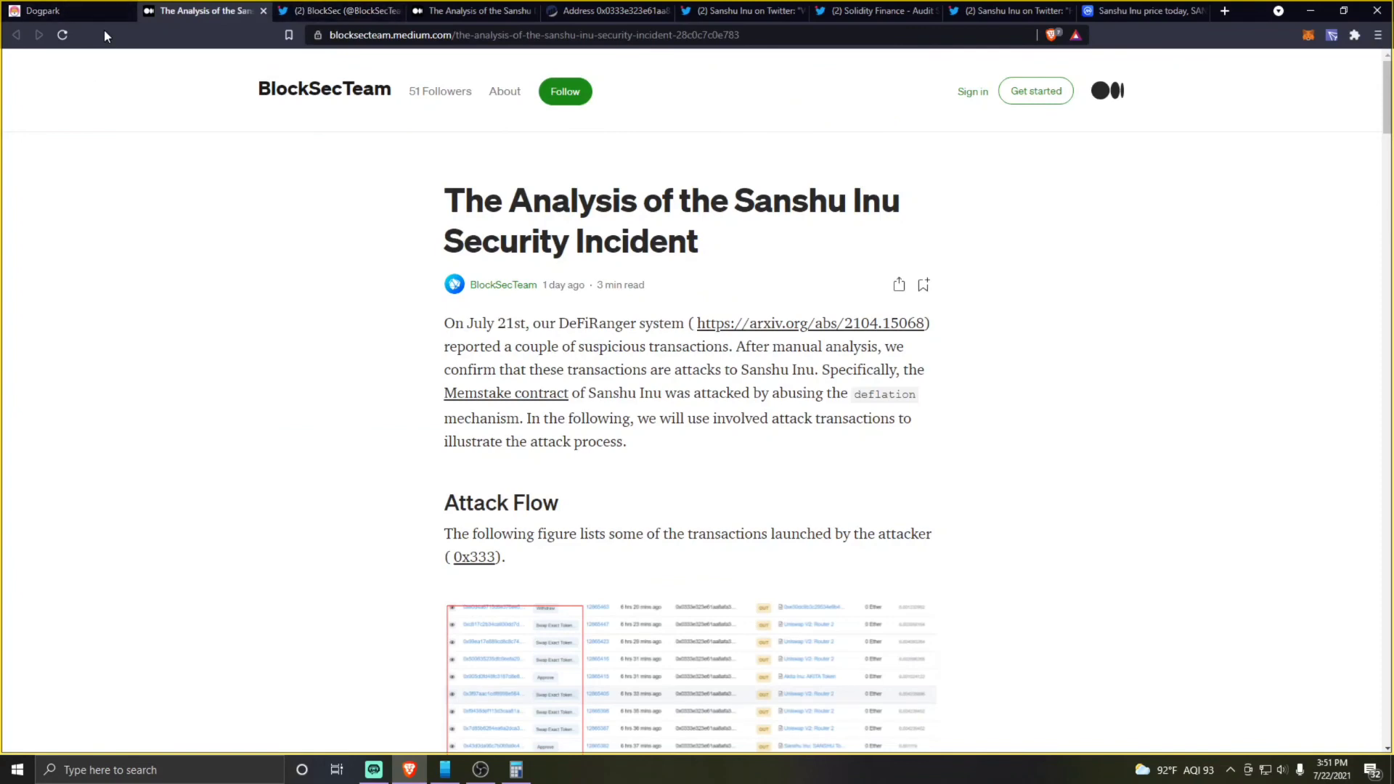
{"action": "left_click", "coordinate": [66, 10]}
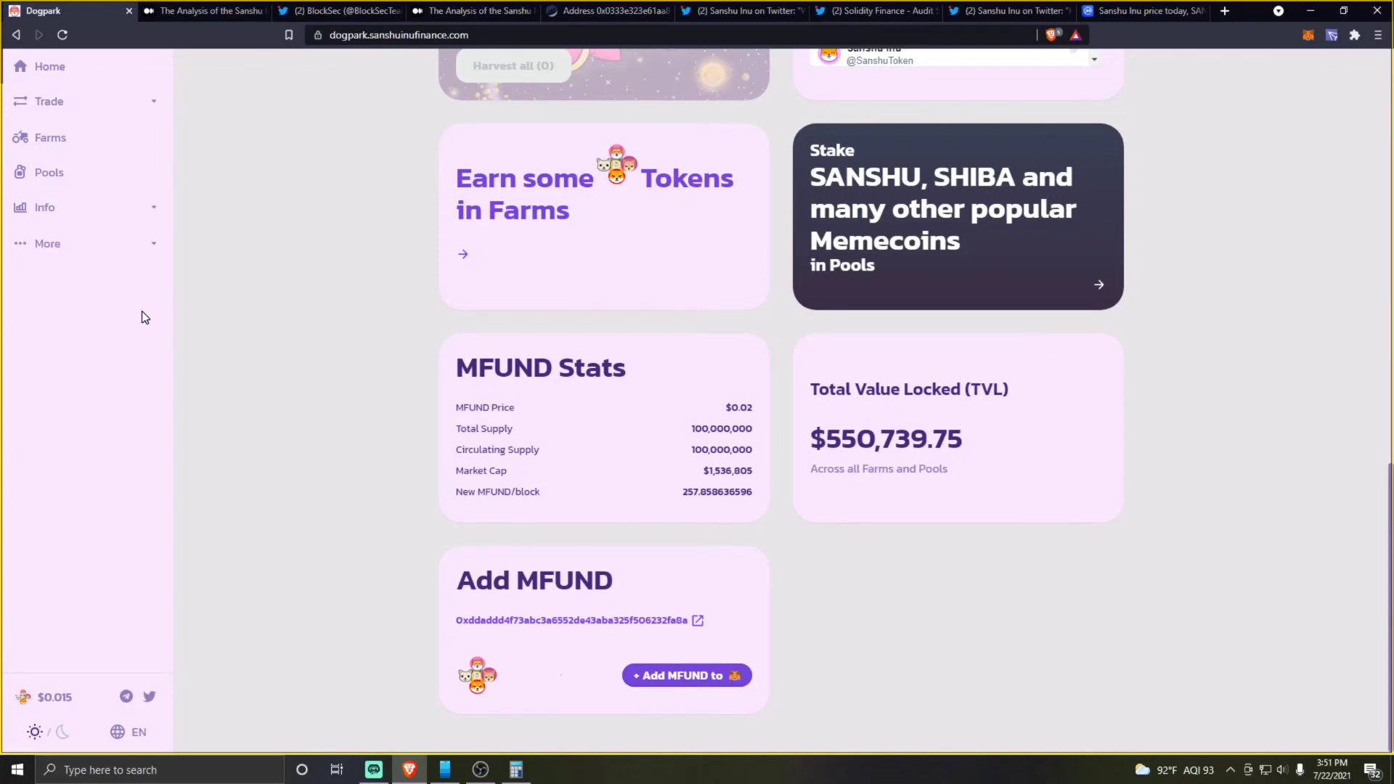
{"action": "scroll", "coordinate": [141, 317], "scroll_direction": "up", "scroll_amount": 4}
{"action": "scroll", "coordinate": [594, 479], "scroll_direction": "up", "scroll_amount": 2}
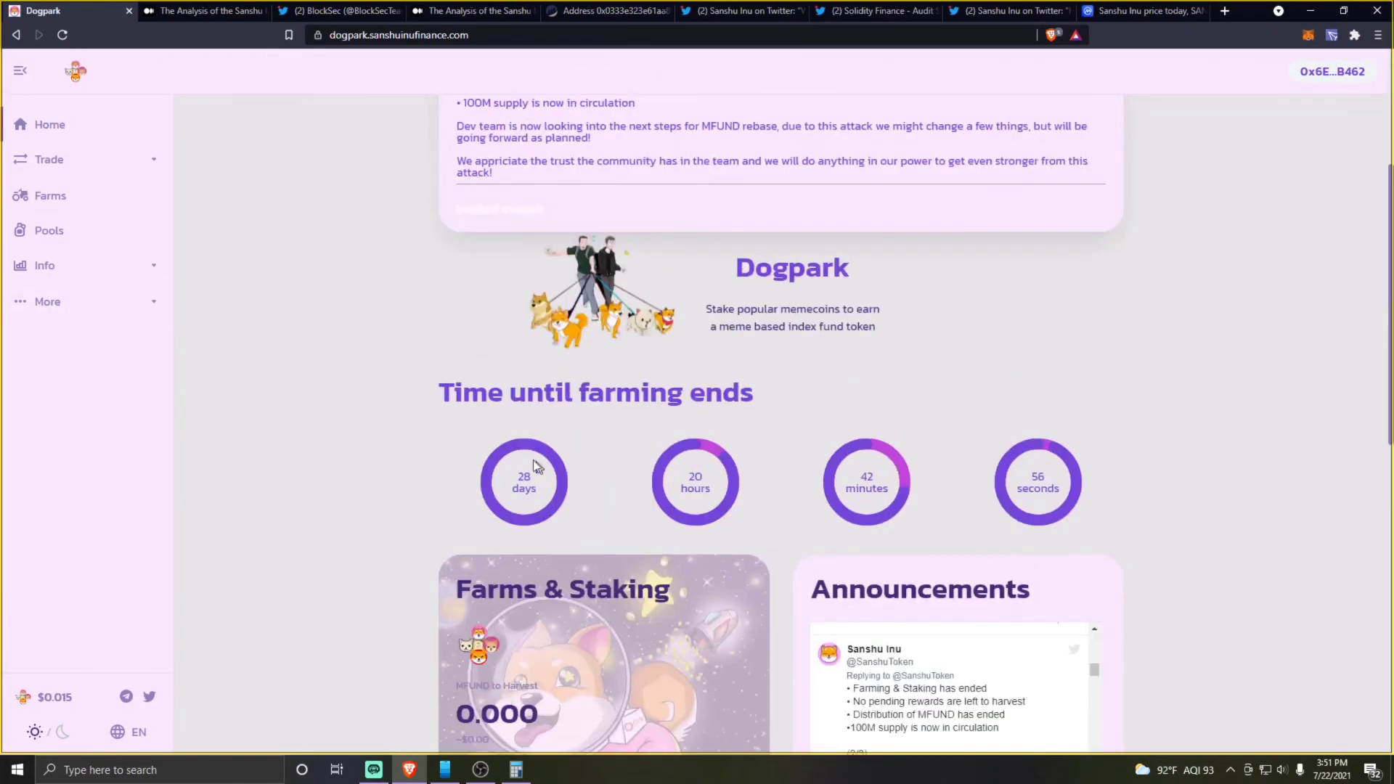
{"action": "scroll", "coordinate": [420, 177], "scroll_direction": "up", "scroll_amount": 3}
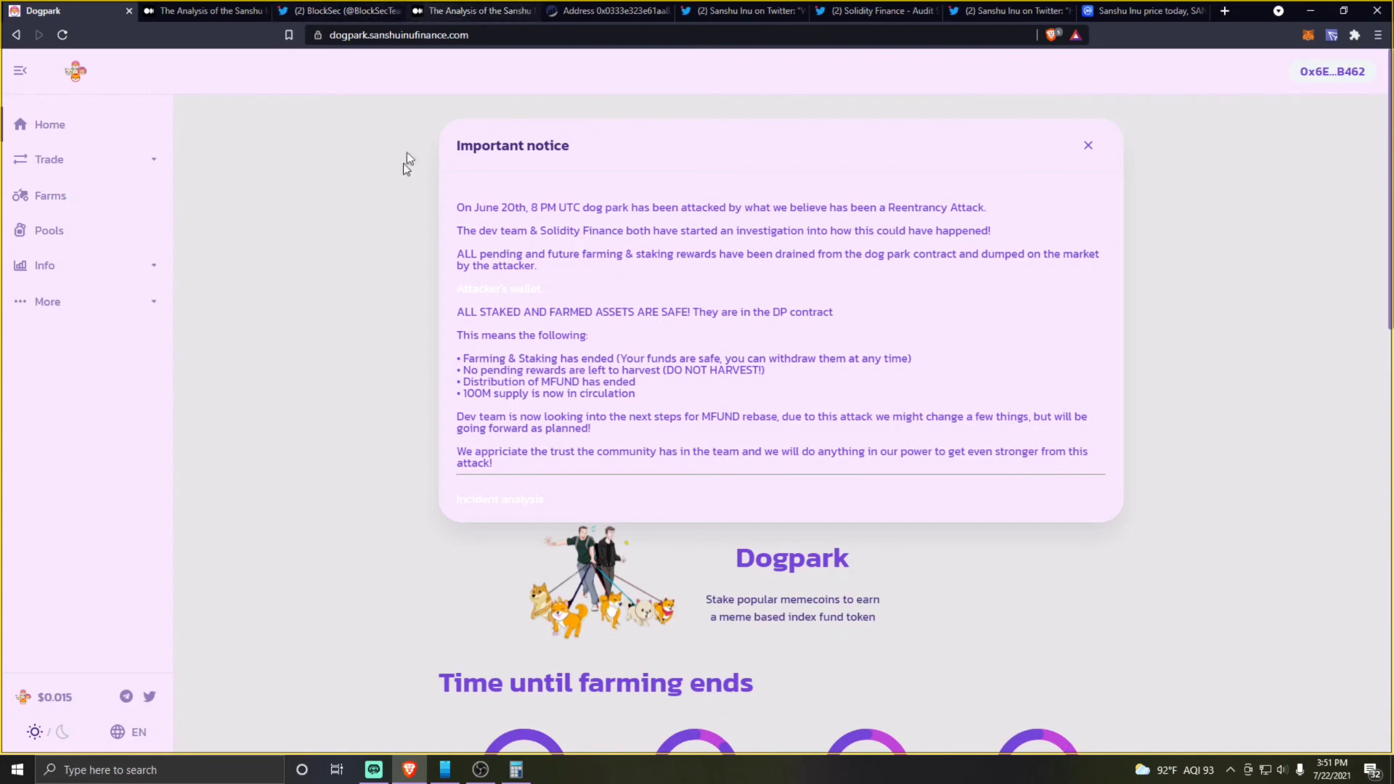
{"action": "scroll", "coordinate": [436, 94], "scroll_direction": "down", "scroll_amount": 2}
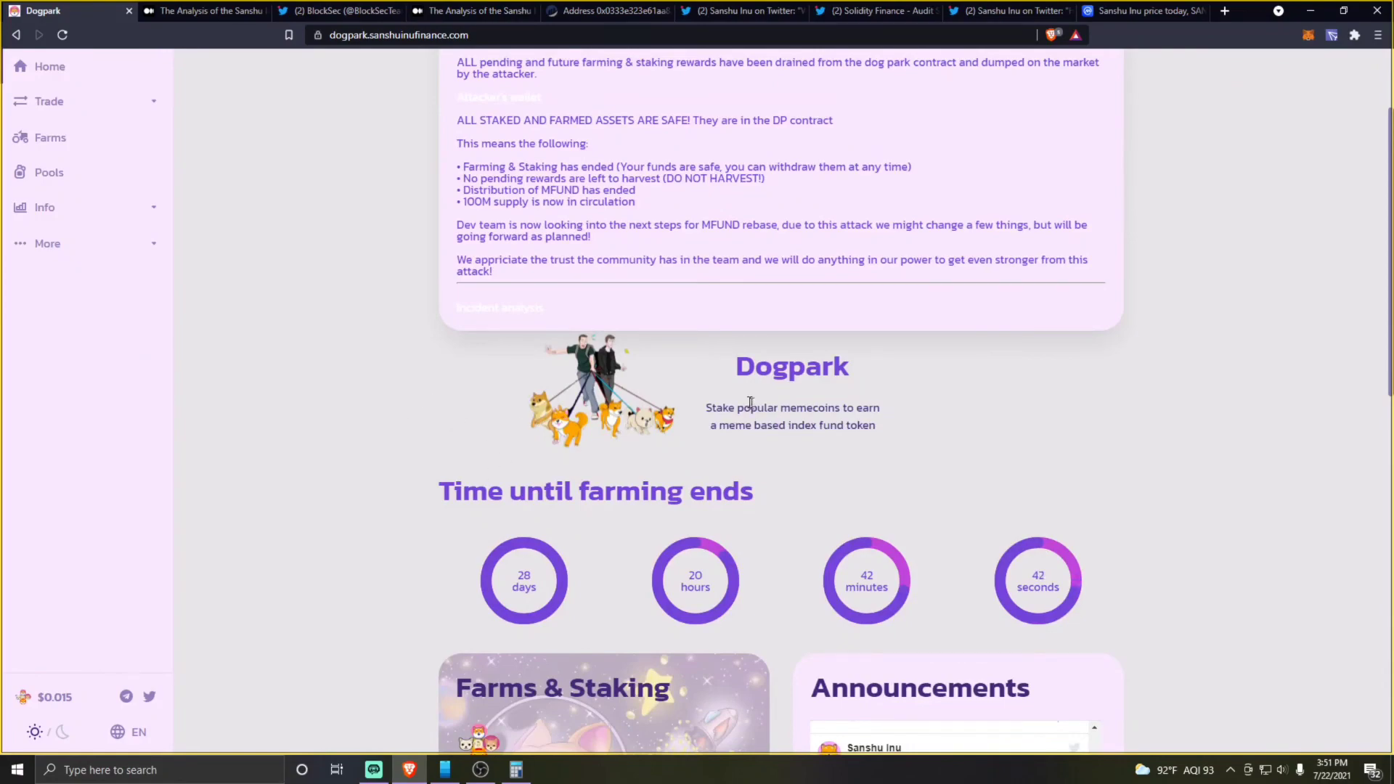
{"action": "scroll", "coordinate": [655, 401], "scroll_direction": "up", "scroll_amount": 2}
{"action": "scroll", "coordinate": [879, 381], "scroll_direction": "down", "scroll_amount": 5}
{"action": "scroll", "coordinate": [876, 405], "scroll_direction": "up", "scroll_amount": 5}
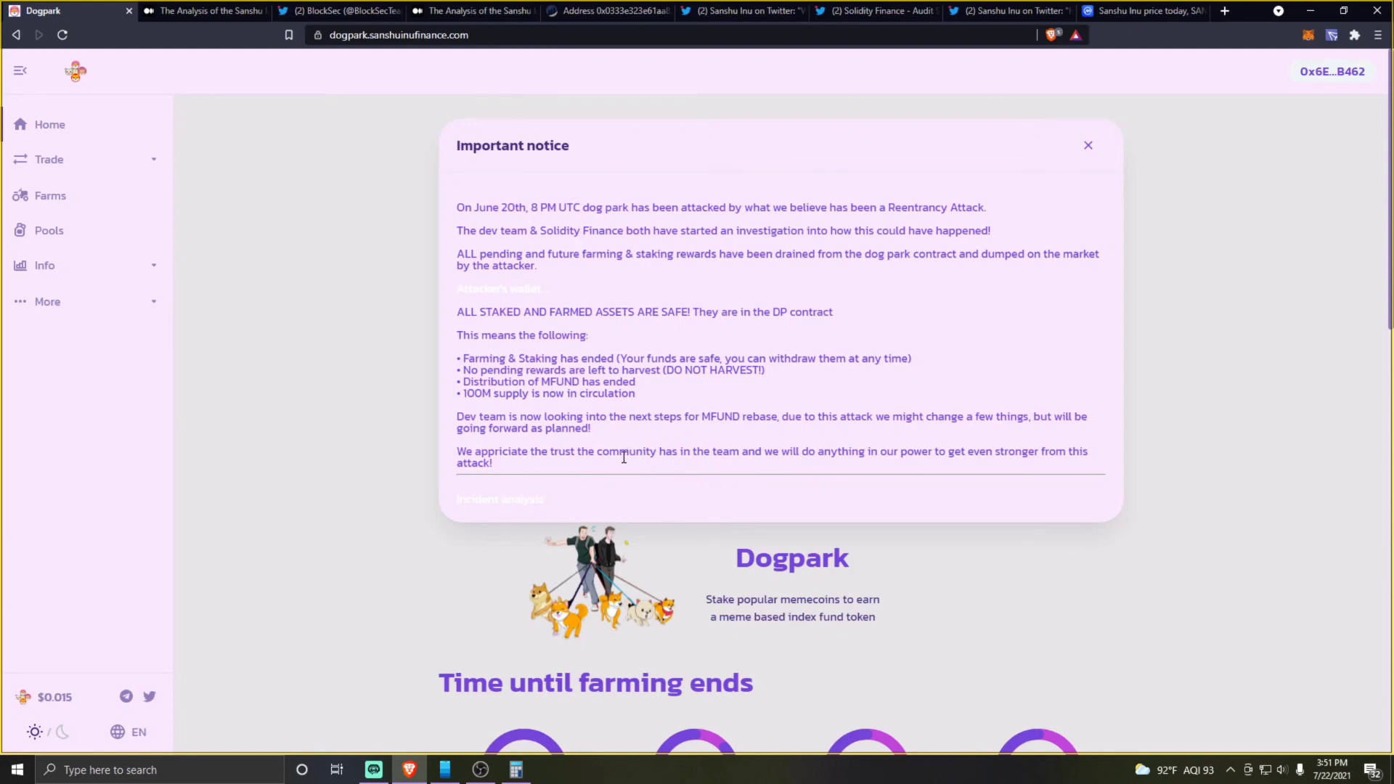
{"action": "scroll", "coordinate": [623, 457], "scroll_direction": "down", "scroll_amount": 5}
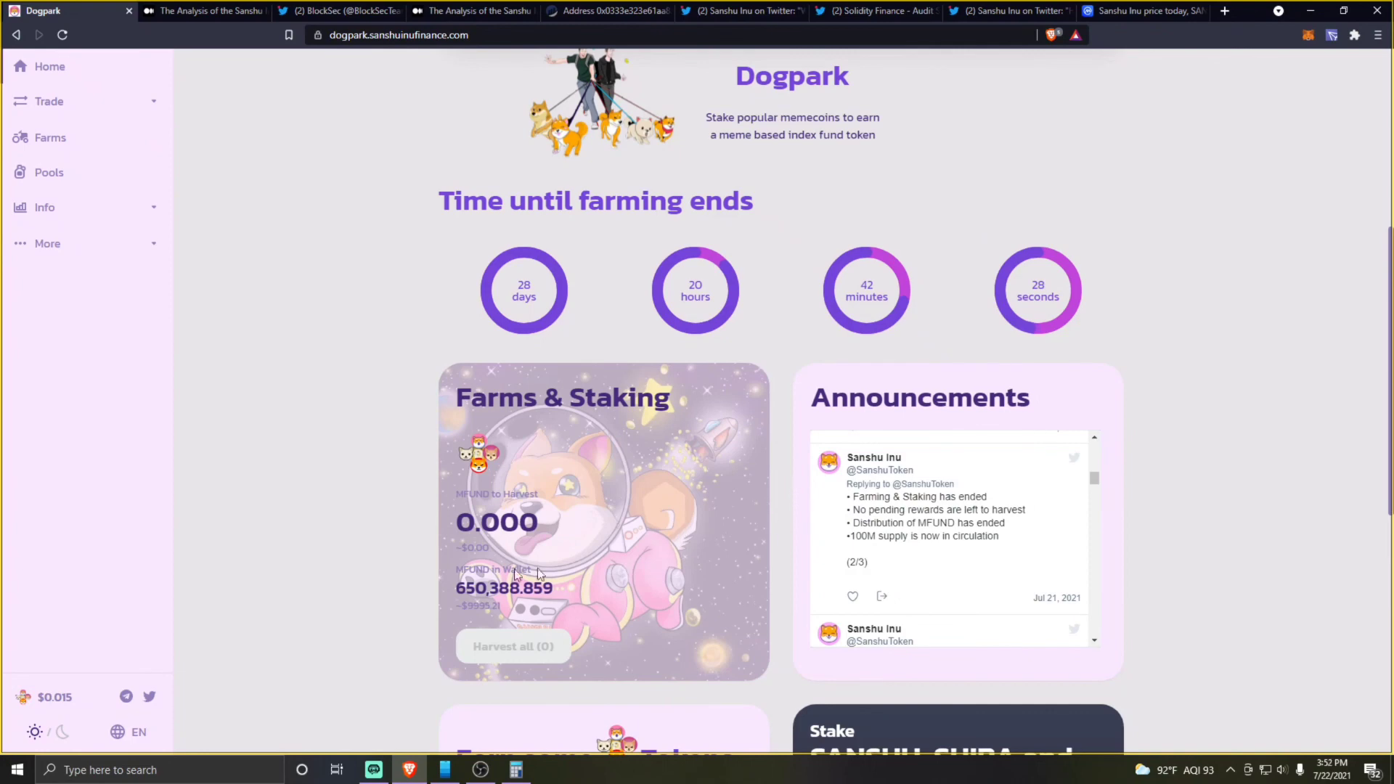
{"action": "scroll", "coordinate": [594, 594], "scroll_direction": "down", "scroll_amount": 3}
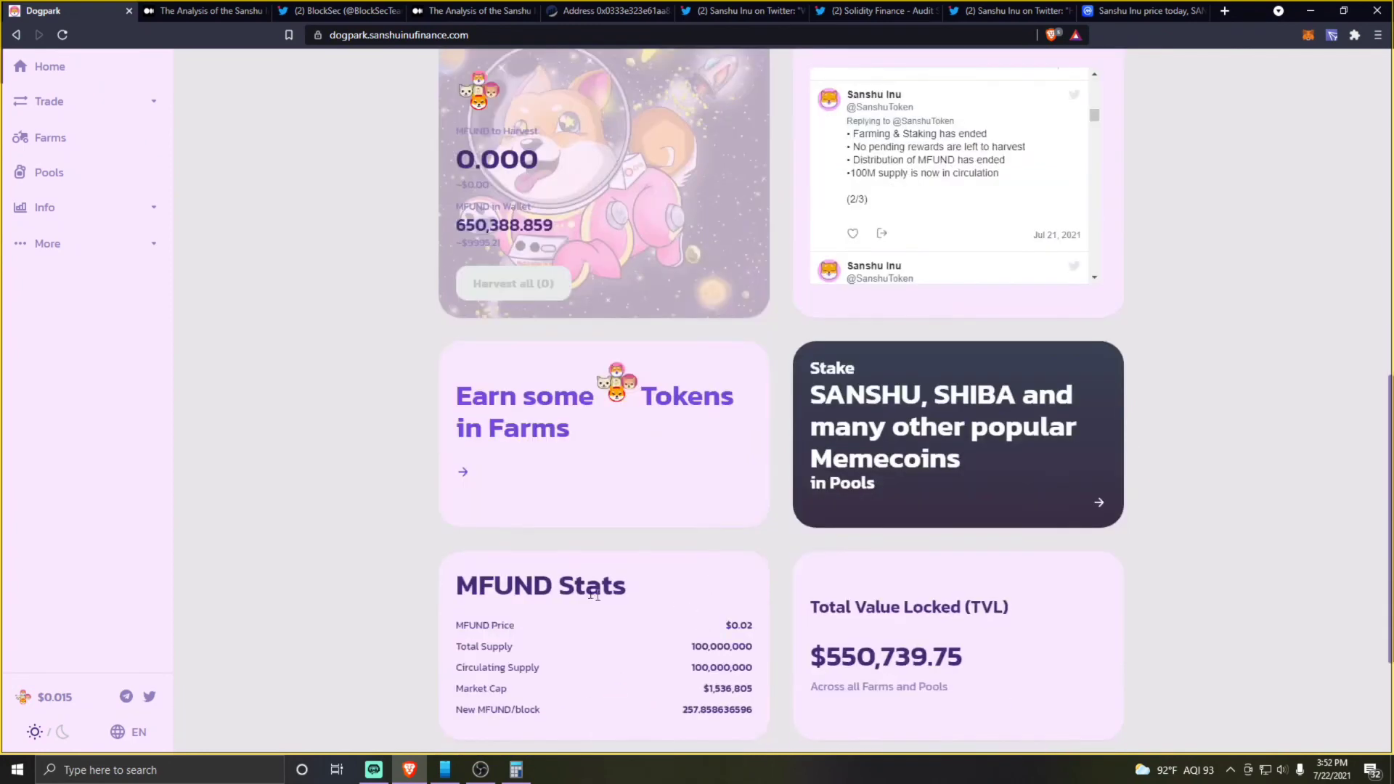
{"action": "scroll", "coordinate": [580, 628], "scroll_direction": "down", "scroll_amount": 1}
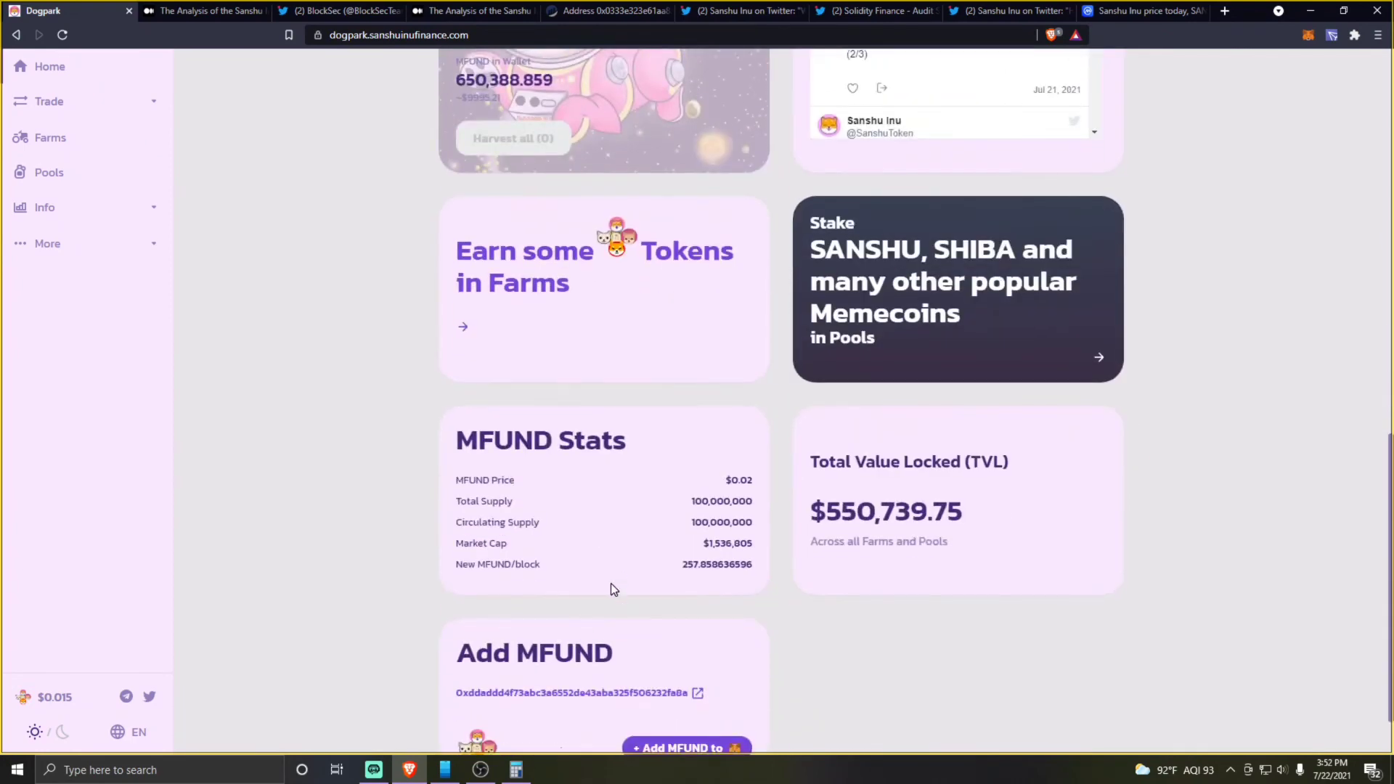
{"action": "scroll", "coordinate": [606, 583], "scroll_direction": "down", "scroll_amount": 1}
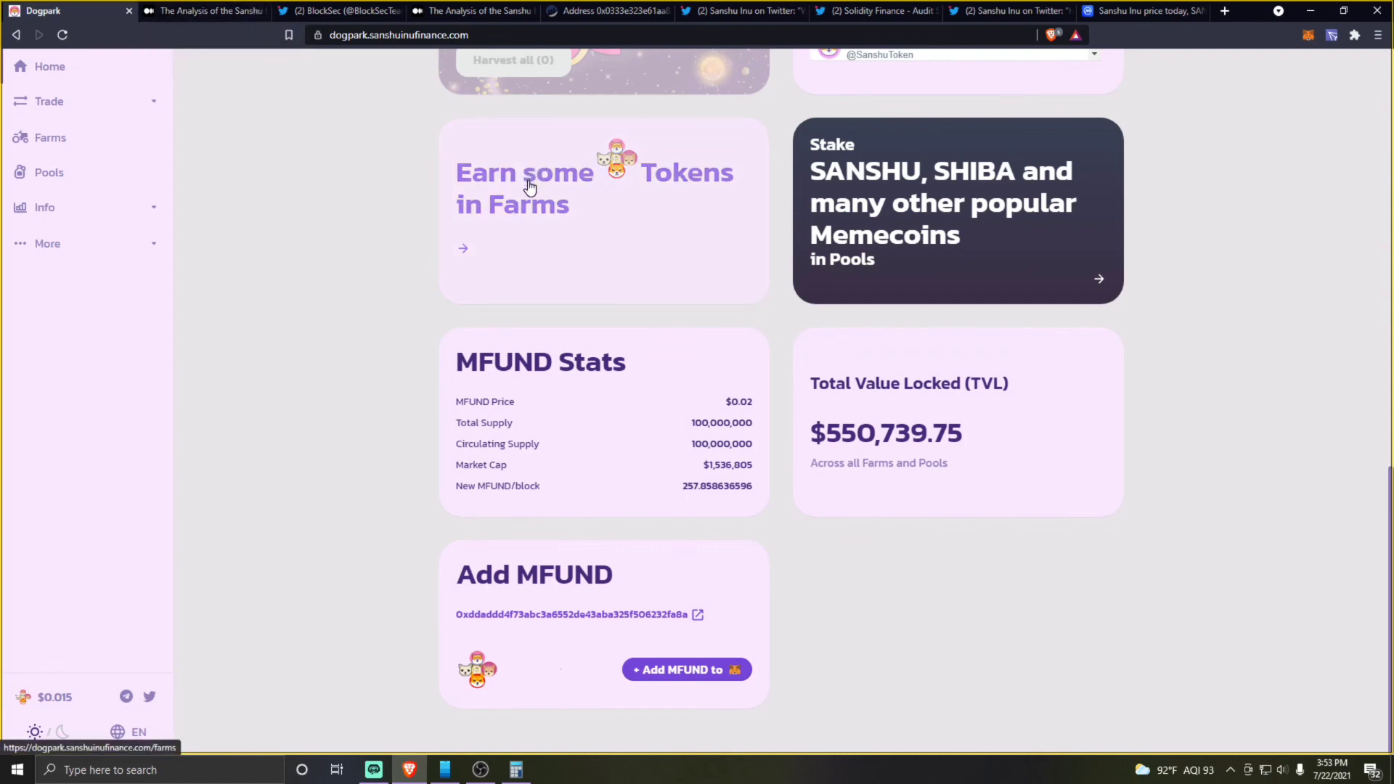
{"action": "scroll", "coordinate": [495, 256], "scroll_direction": "up", "scroll_amount": 5}
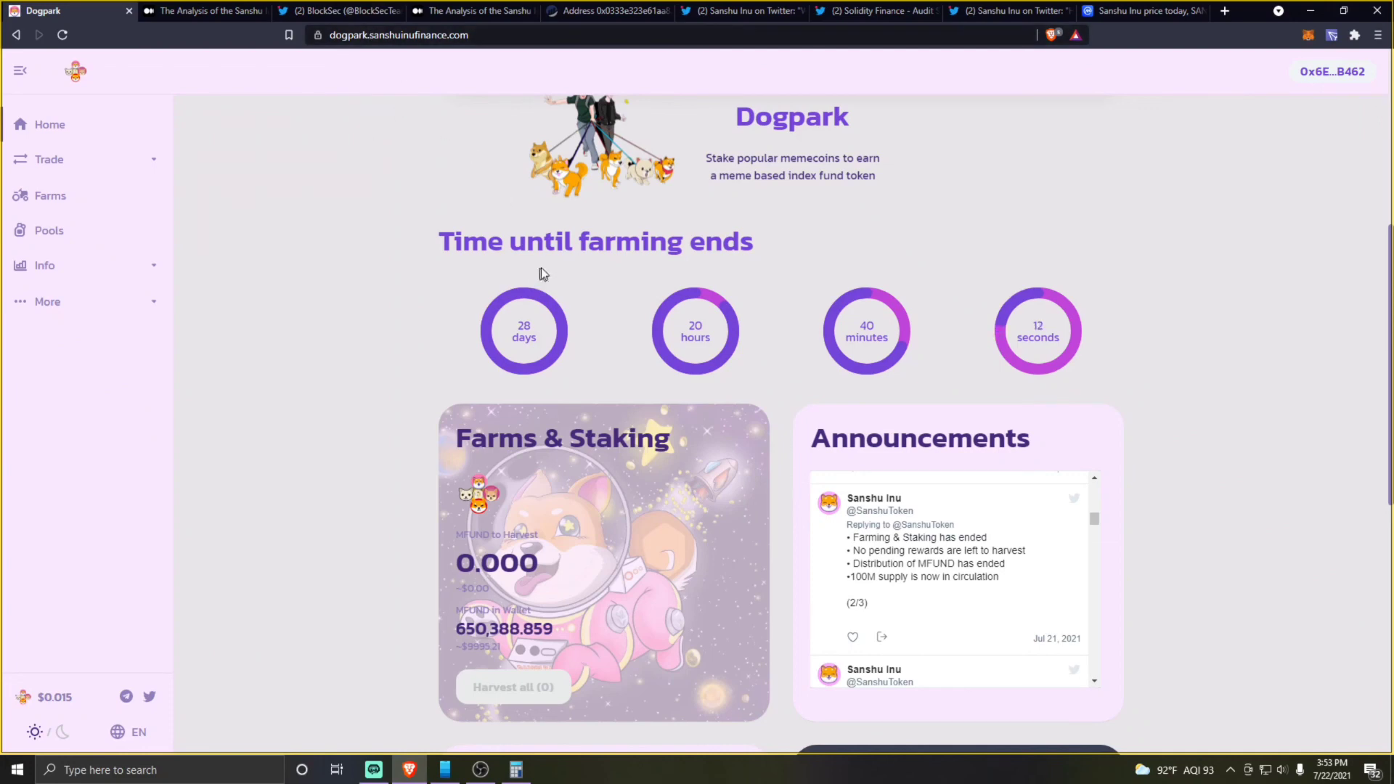
{"action": "scroll", "coordinate": [408, 382], "scroll_direction": "down", "scroll_amount": 1}
{"action": "scroll", "coordinate": [411, 387], "scroll_direction": "up", "scroll_amount": 3}
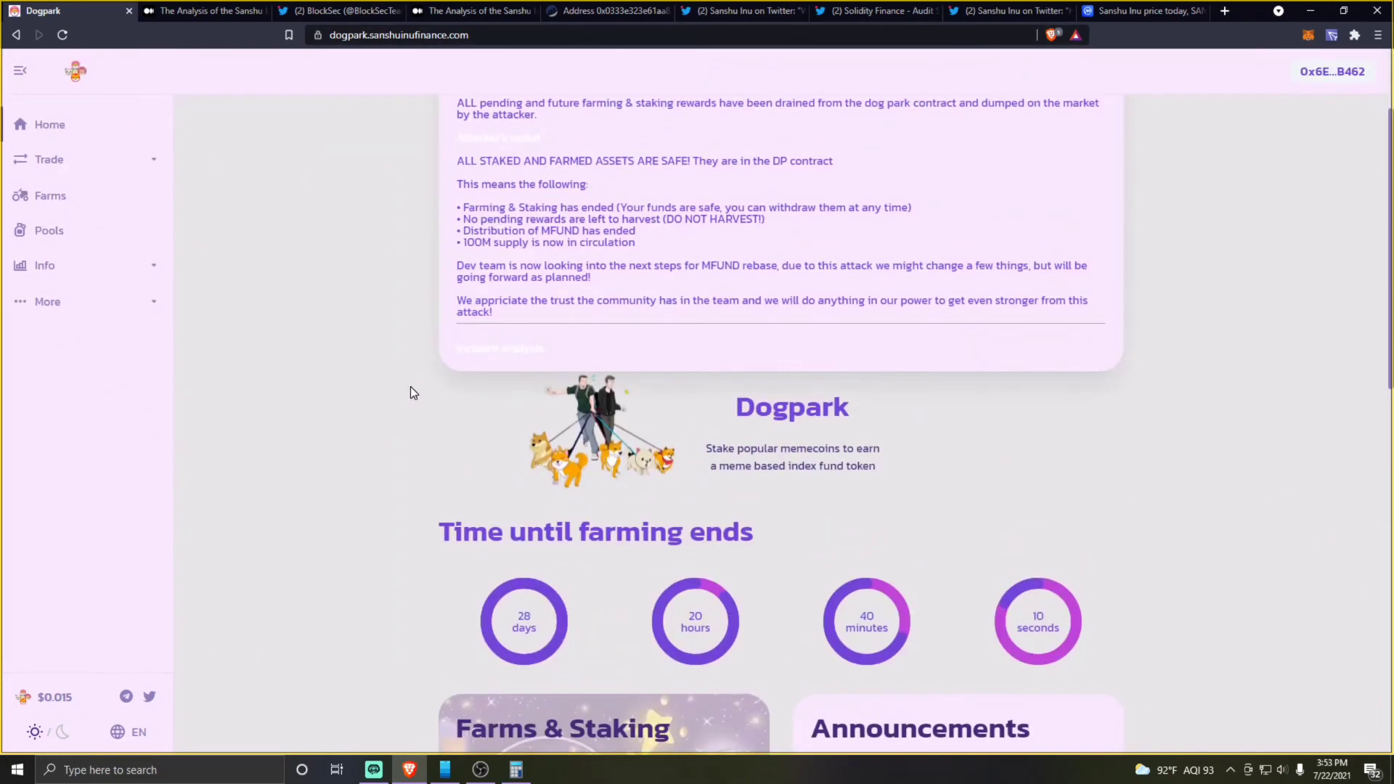
{"action": "scroll", "coordinate": [458, 372], "scroll_direction": "up", "scroll_amount": 1}
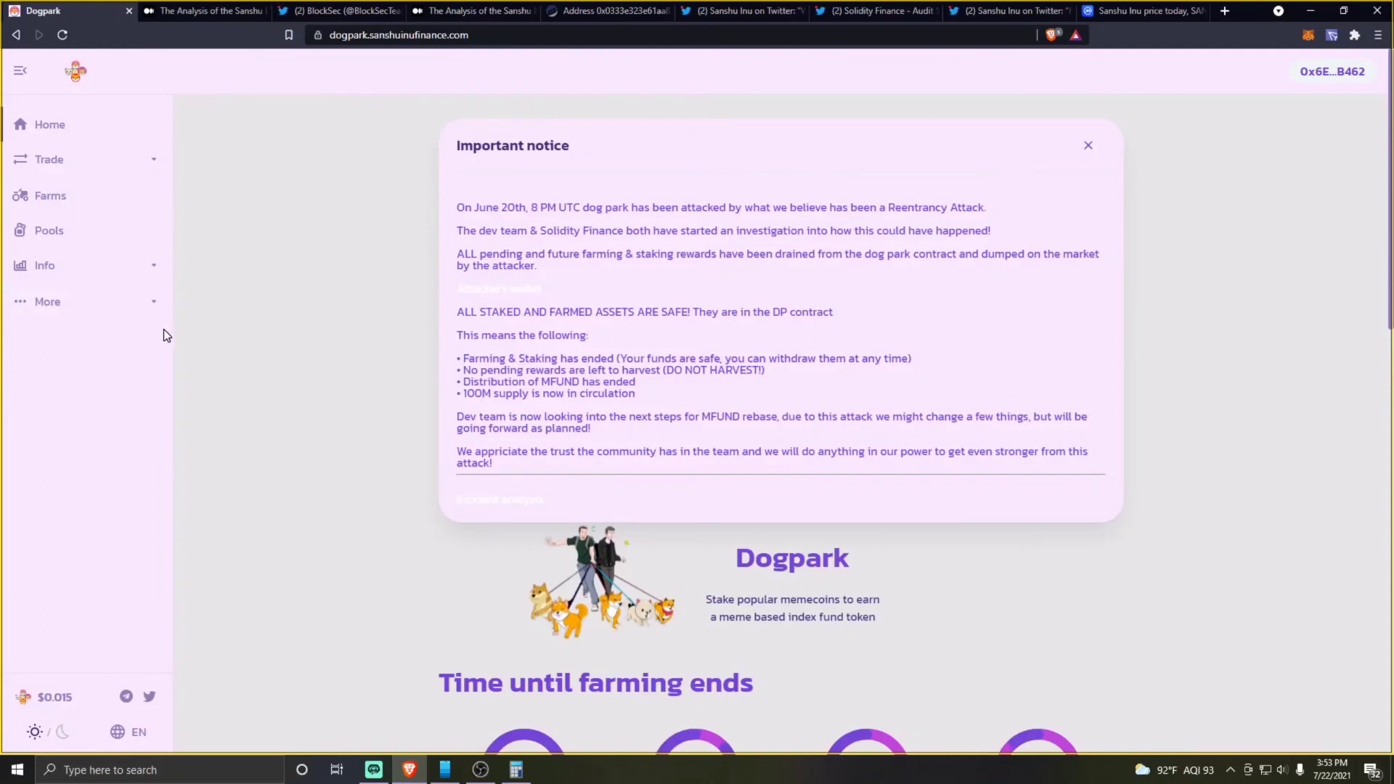
{"action": "scroll", "coordinate": [214, 446], "scroll_direction": "down", "scroll_amount": 2}
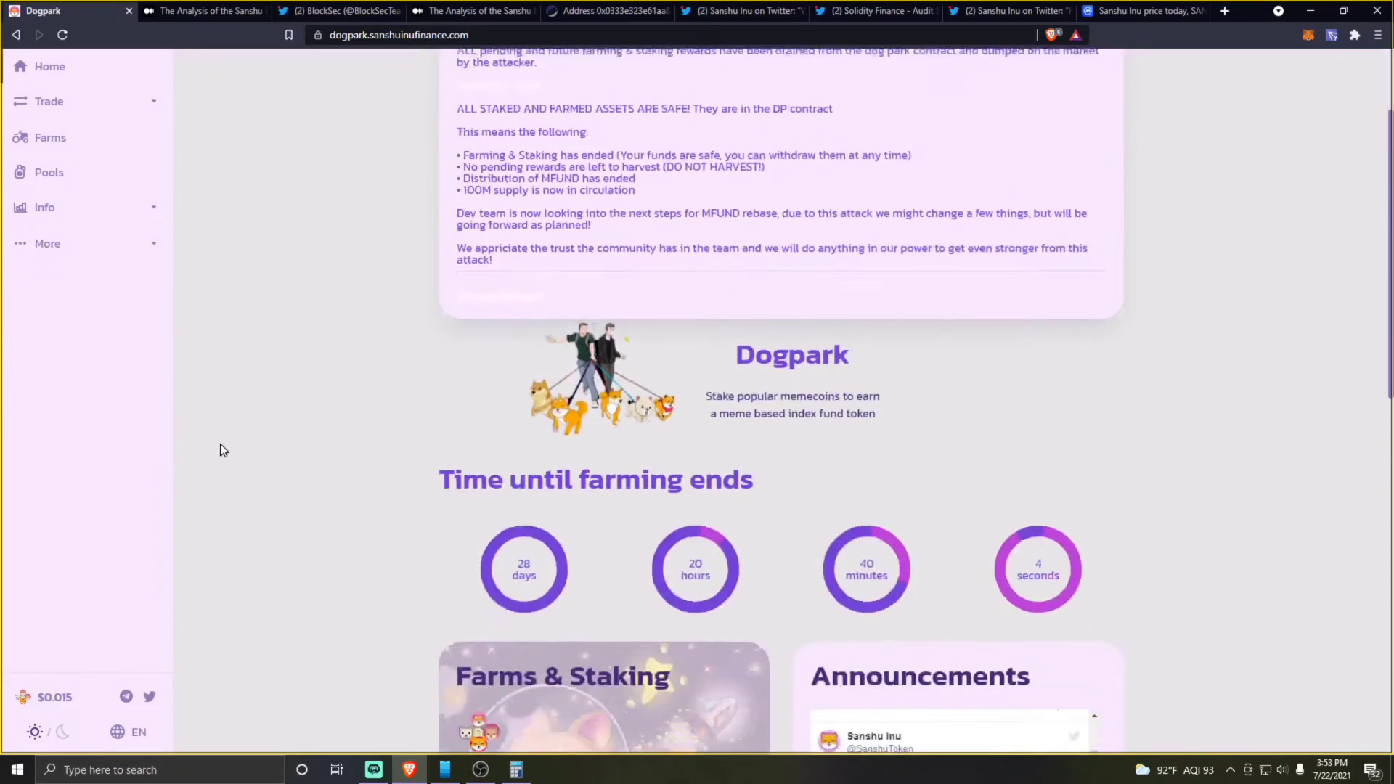
{"action": "scroll", "coordinate": [224, 459], "scroll_direction": "down", "scroll_amount": 2}
{"action": "scroll", "coordinate": [241, 508], "scroll_direction": "down", "scroll_amount": 1}
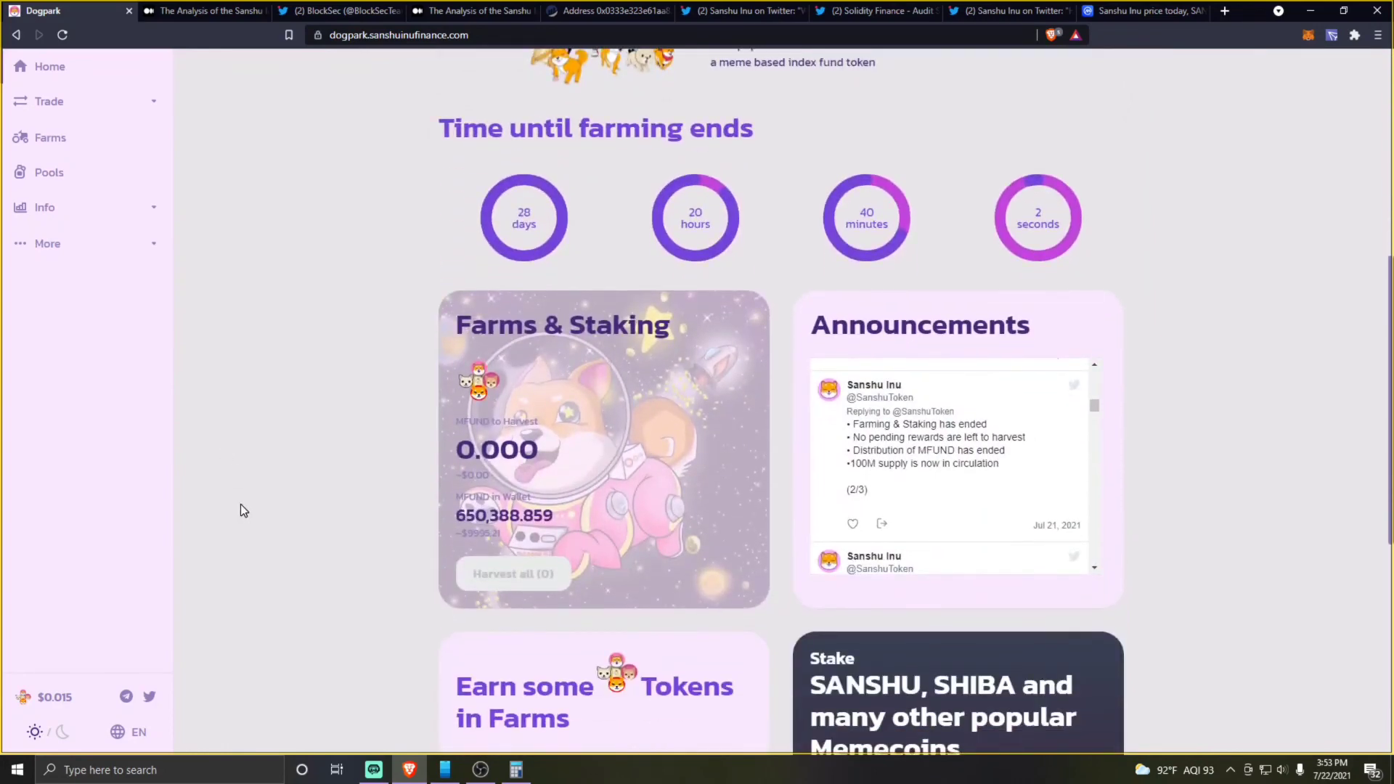